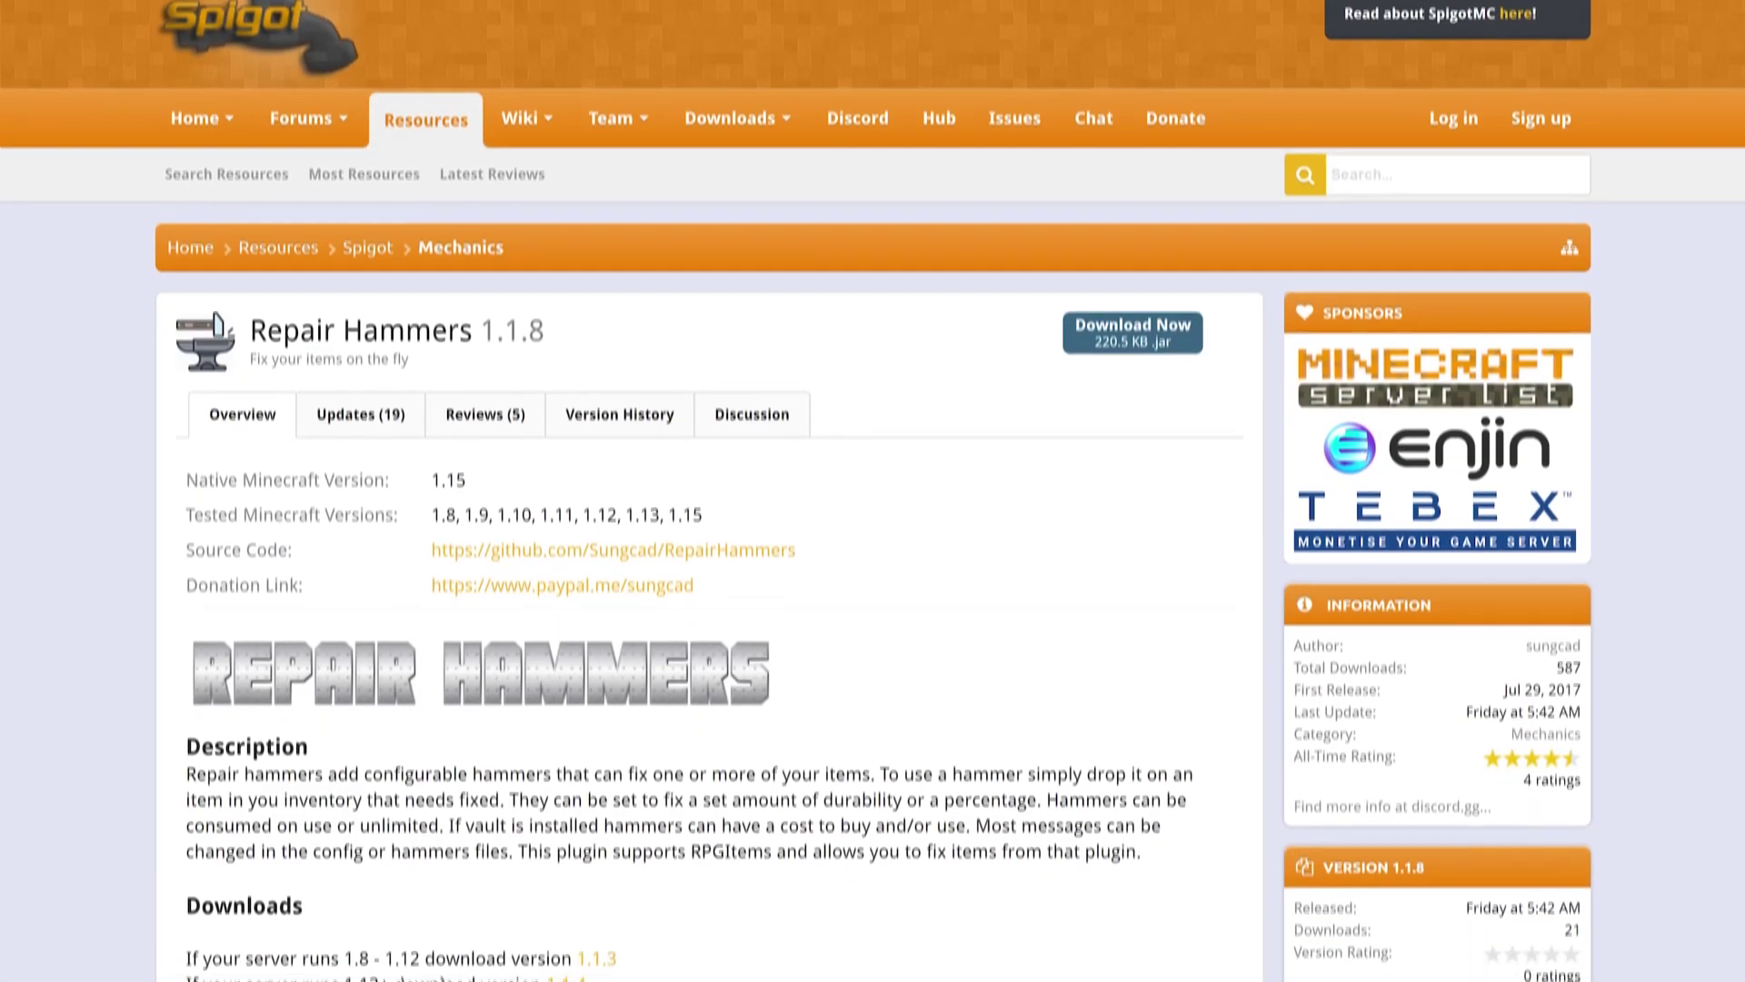
Step: Scroll the Repair Hammers SpigotMC page past Description, Commands and Permissions to the Config spoilers
scroll(873, 491, "down", 10)
scroll(873, 491, "down", 8)
scroll(872, 491, "down", 6)
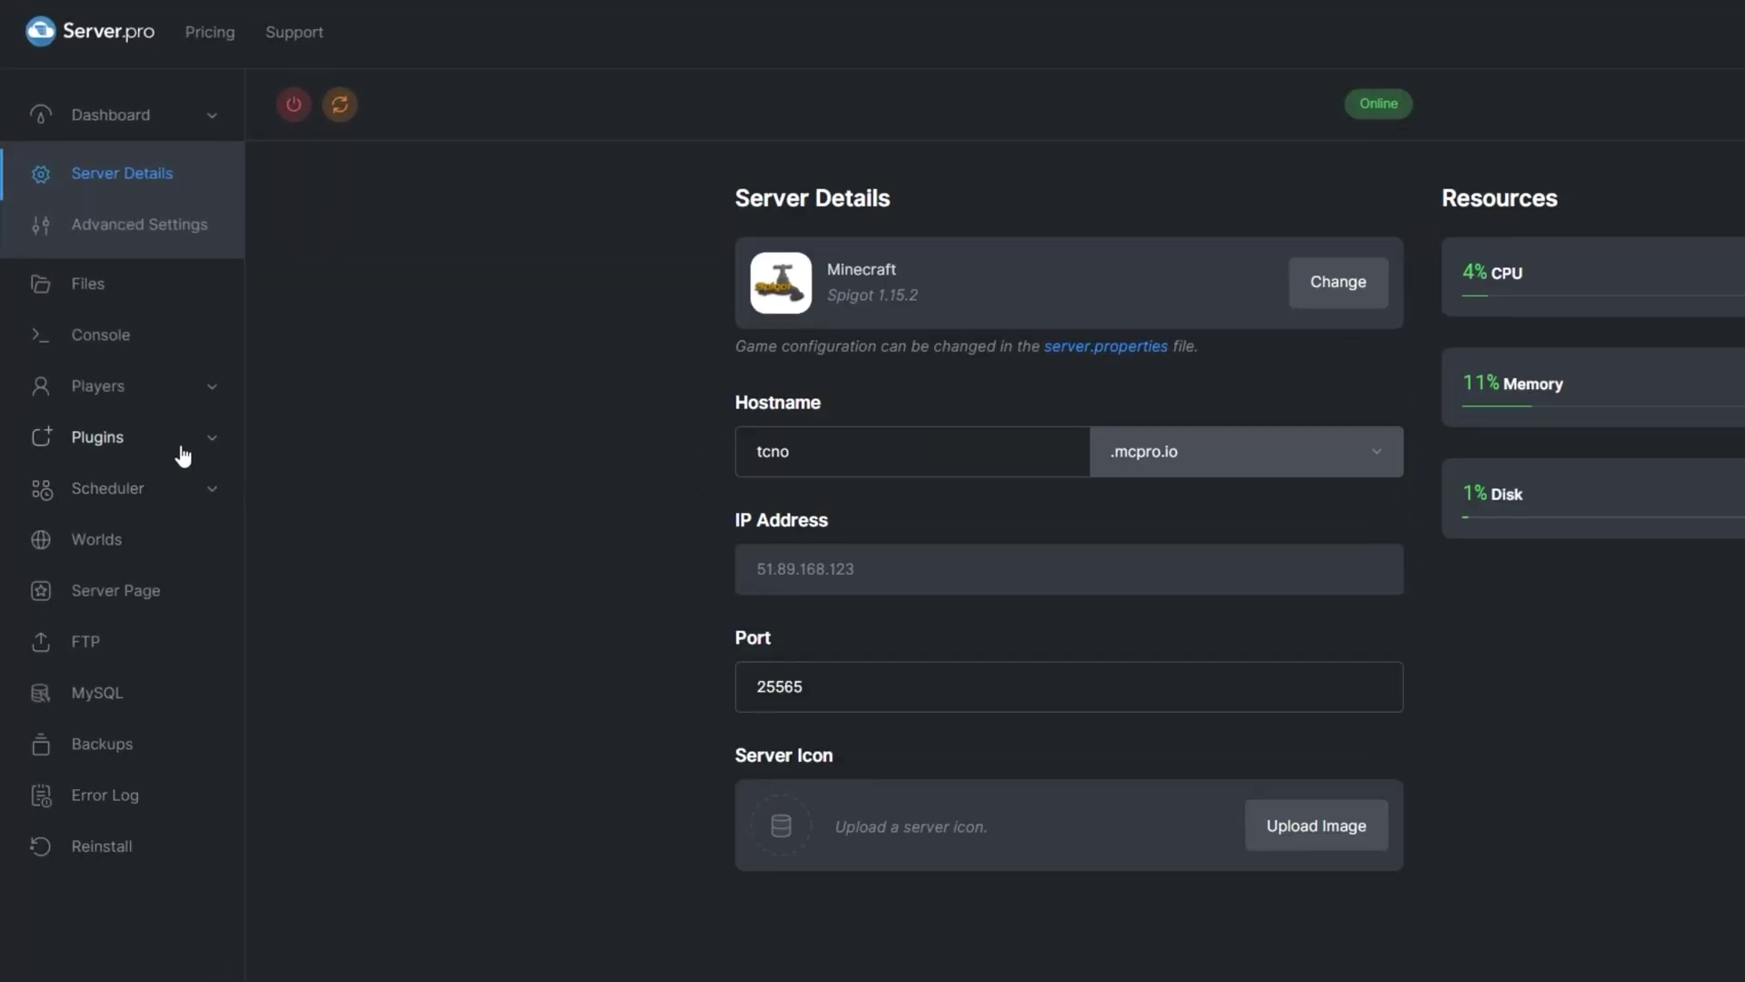
Step: Search the server's Spigot plugin list in Server.pro for 'repair hammers'
left_click(128, 354)
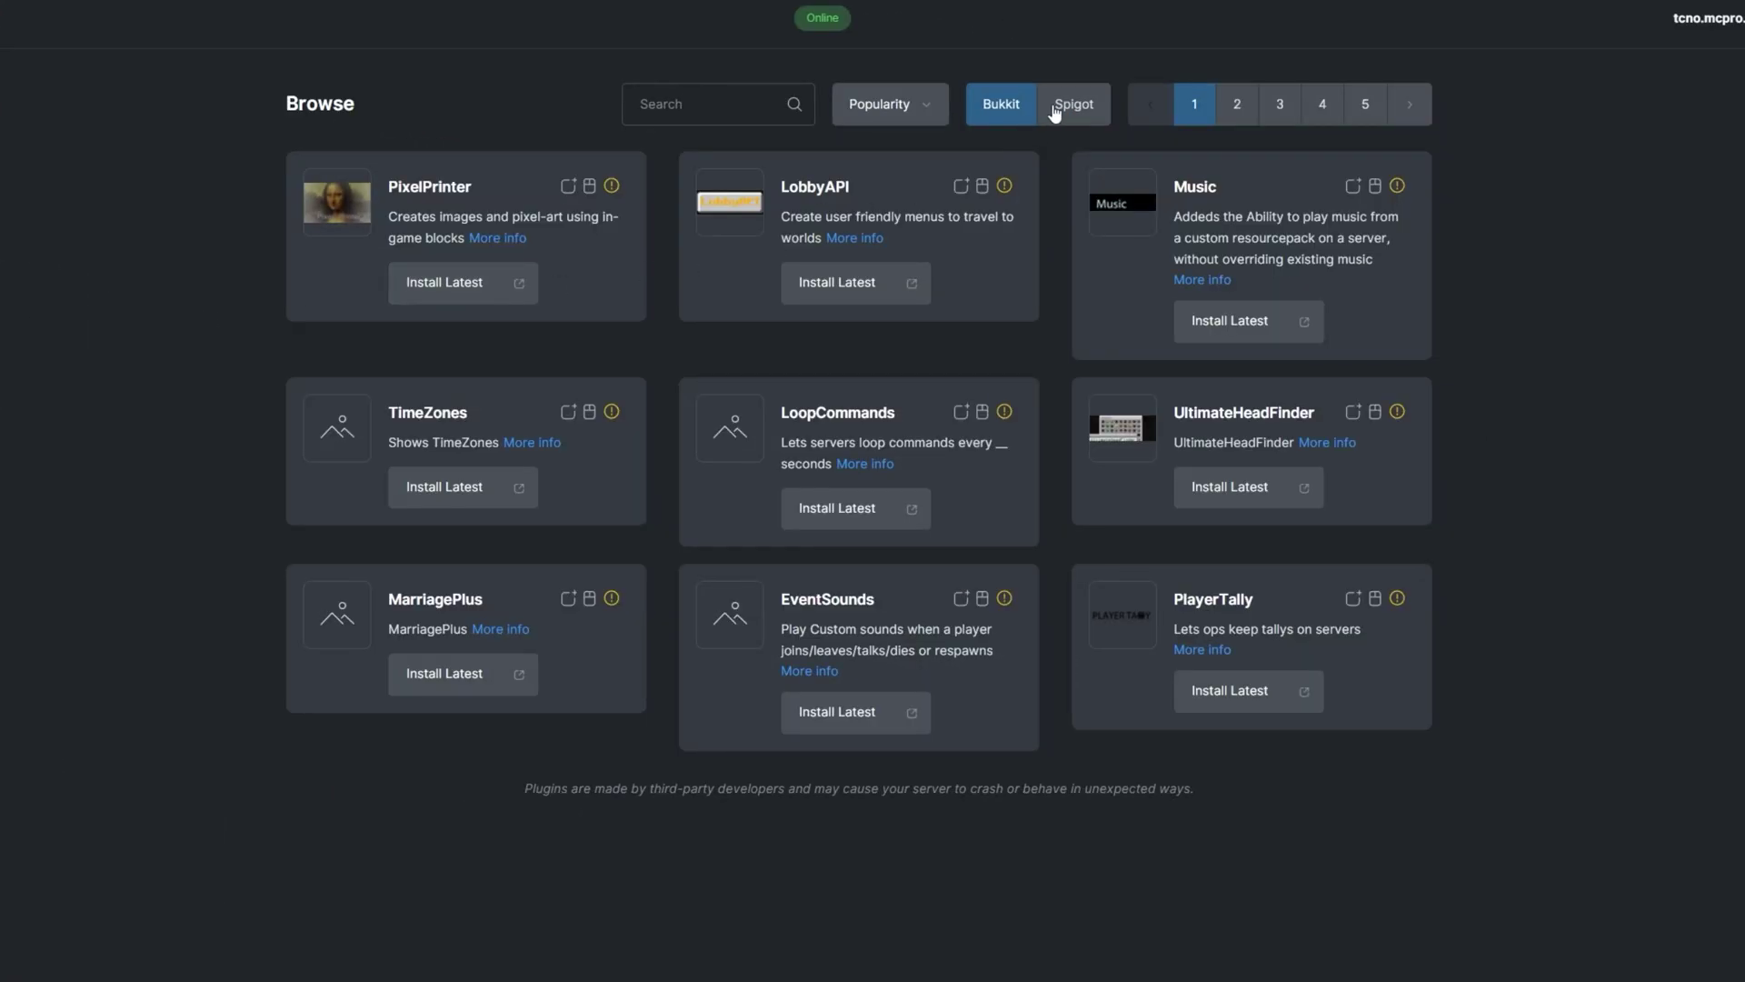
left_click(1056, 110)
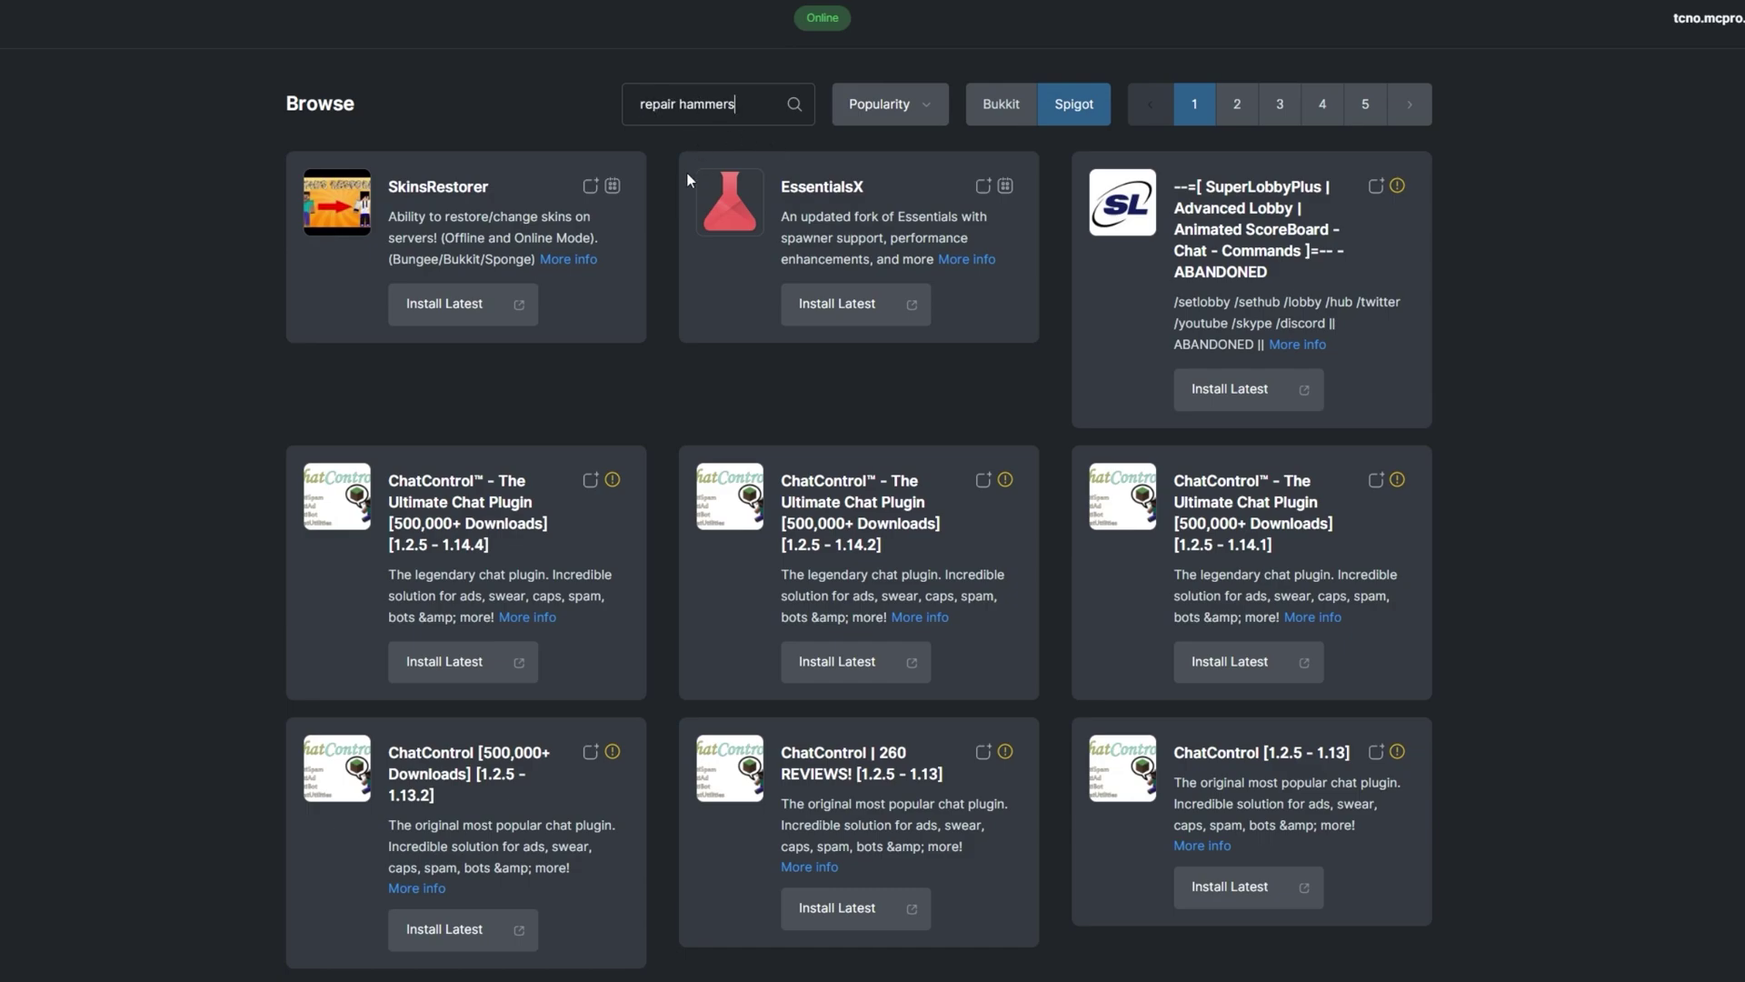
key("Return")
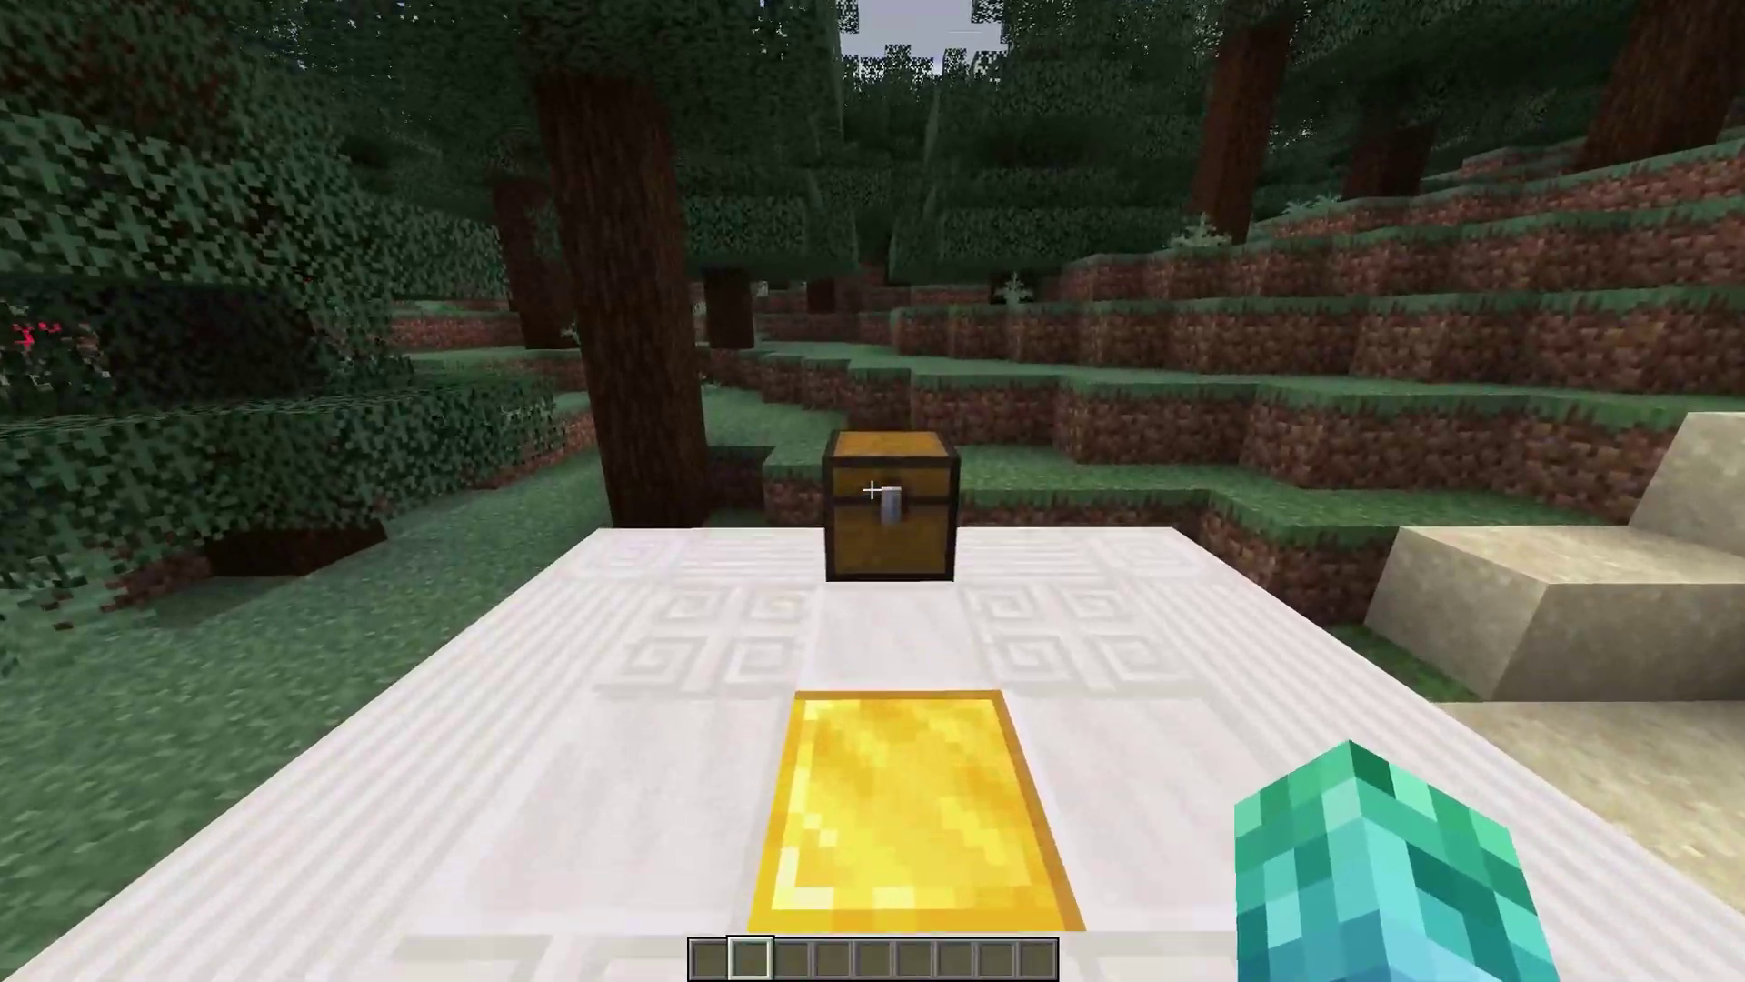
Step: Move the diamond sword, helmet, chestplate and axe from the chest into the hotbar
right_click(873, 491)
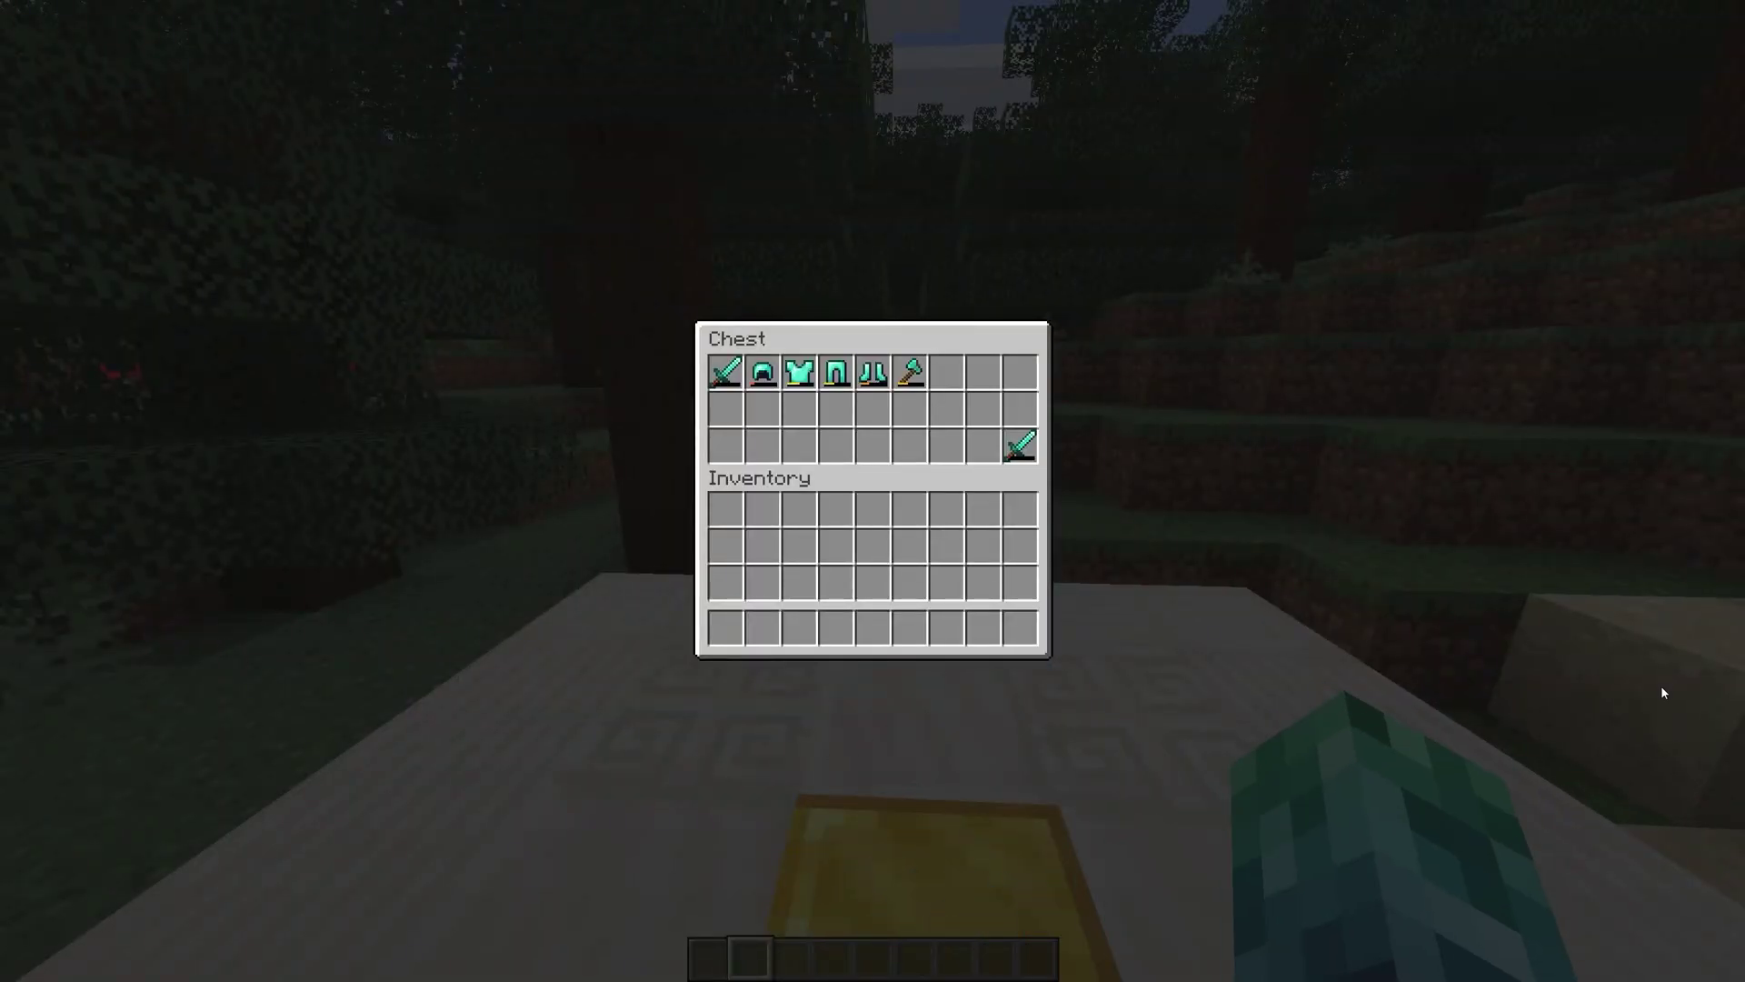
left_click(725, 372, "shift")
left_click(763, 372, "shift")
left_click(793, 372, "shift")
left_click(904, 368, "shift")
key("Escape")
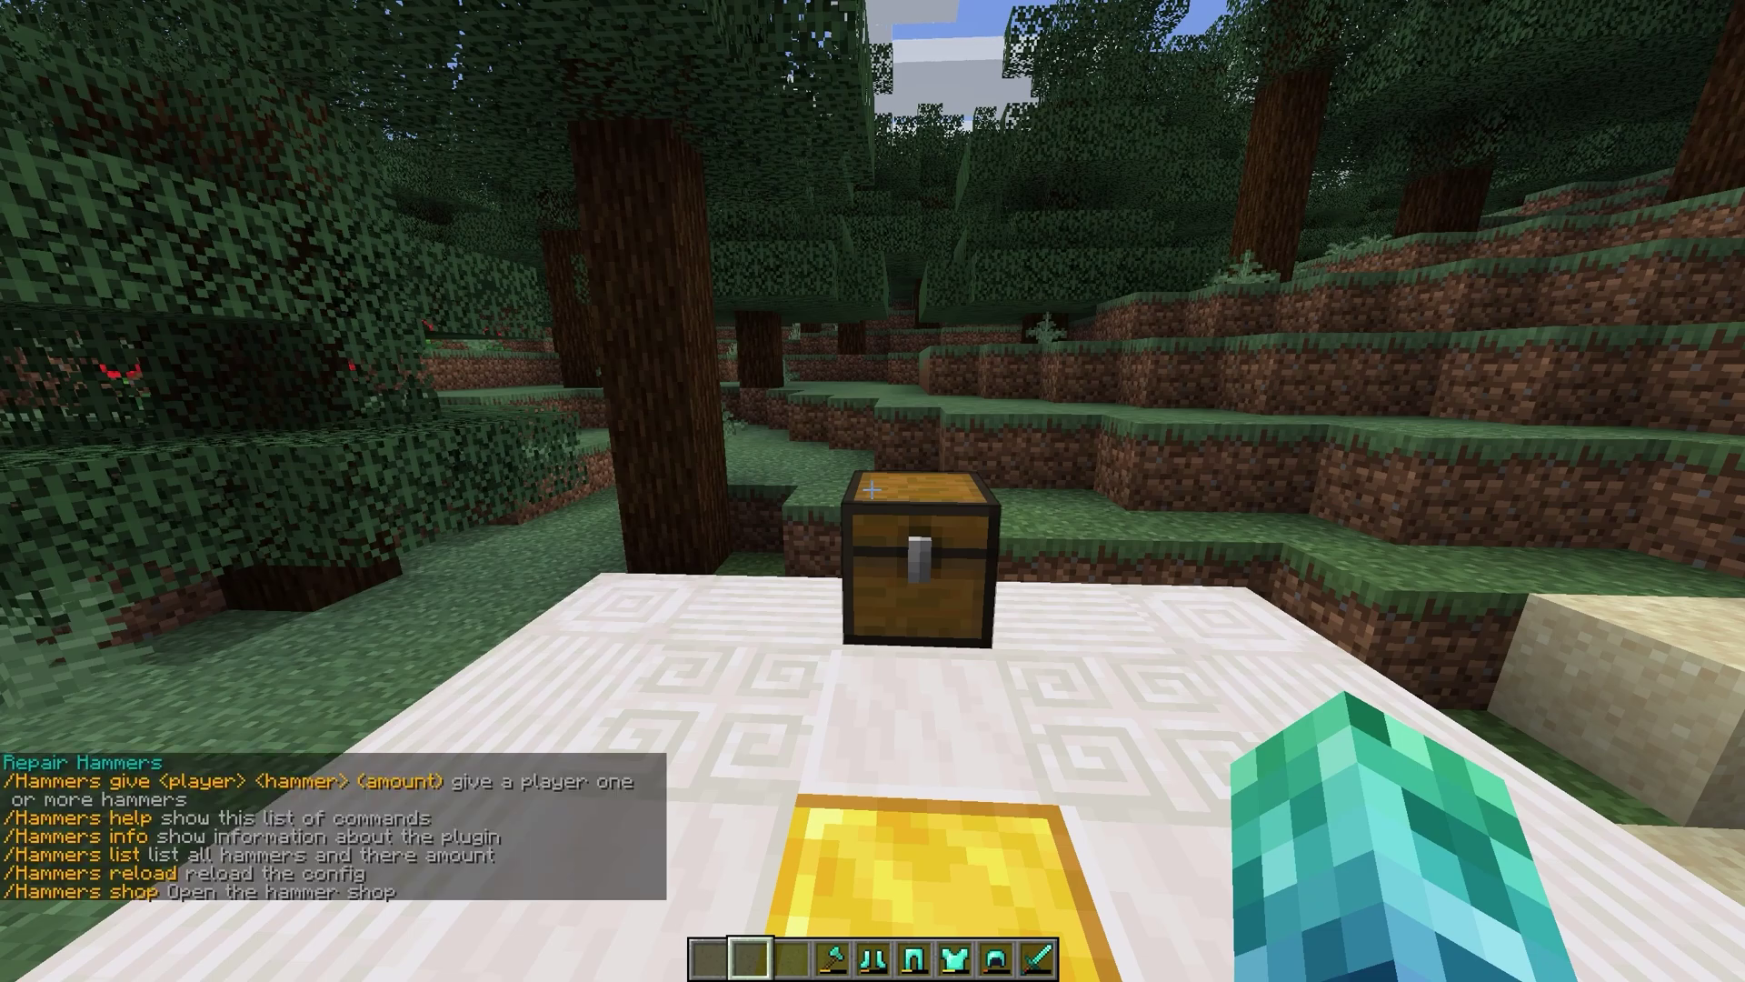
Step: Give yourself the test1 hammer with /hammer give and check it in the inventory
key("slash")
type("hammer give tcno test1 1")
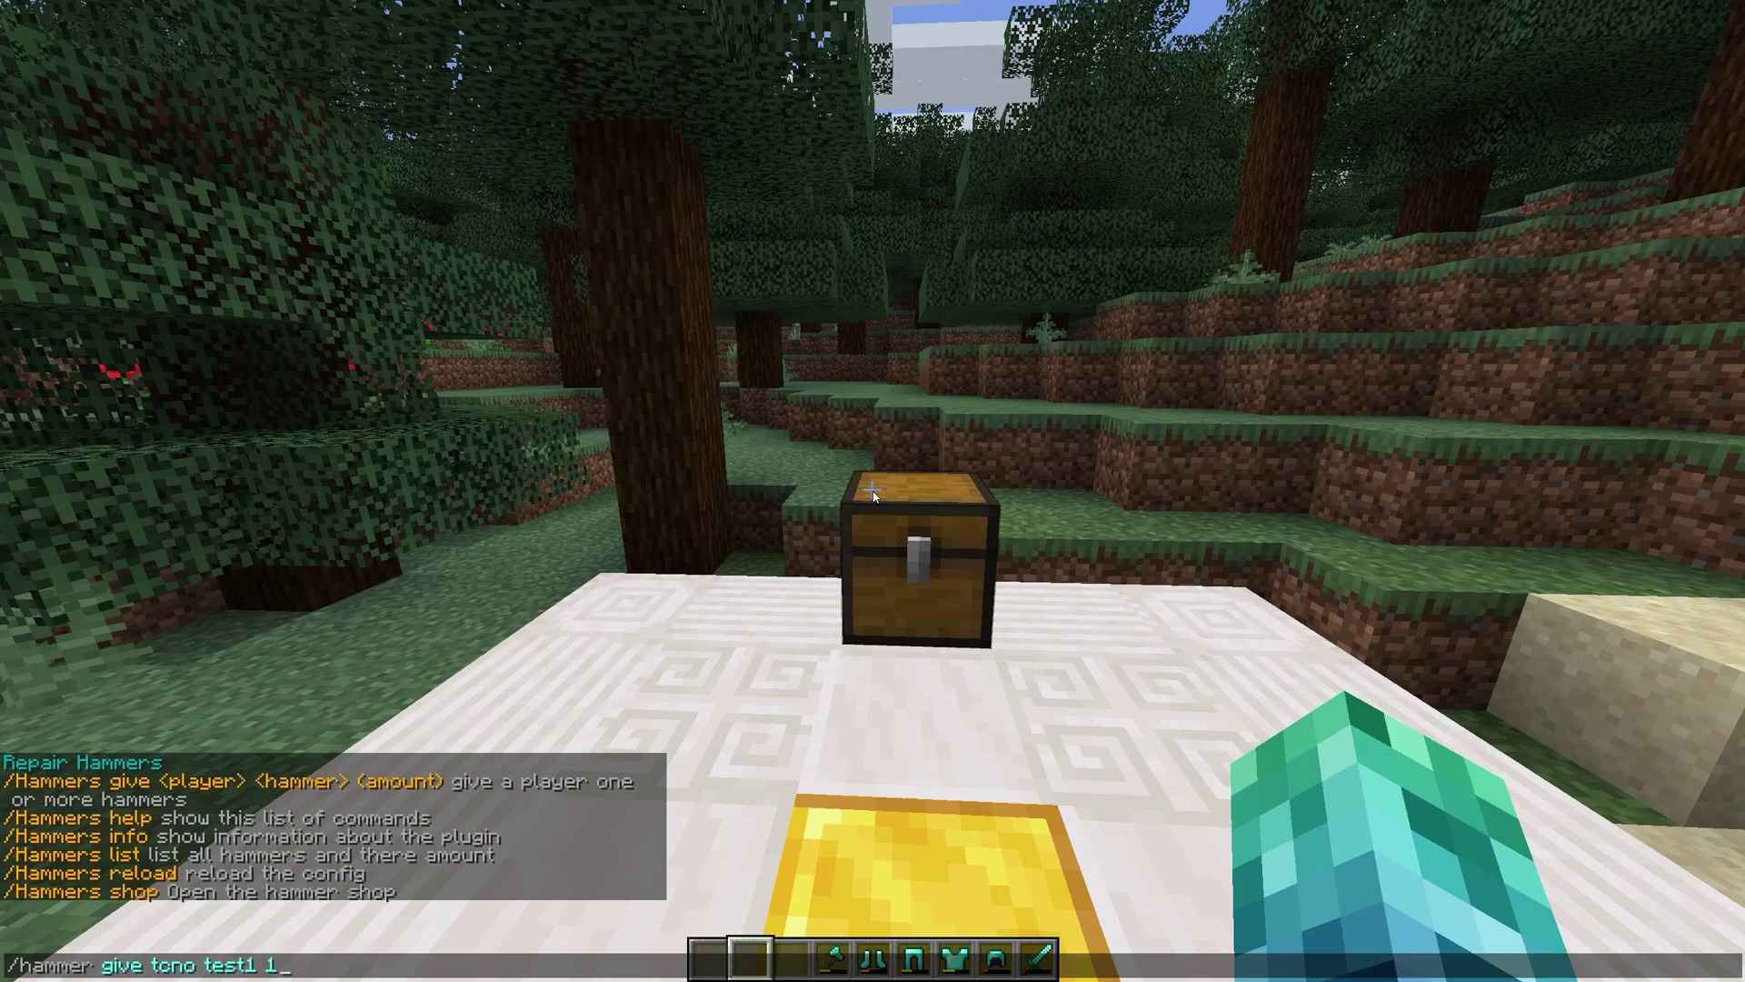
key("Return")
key("e")
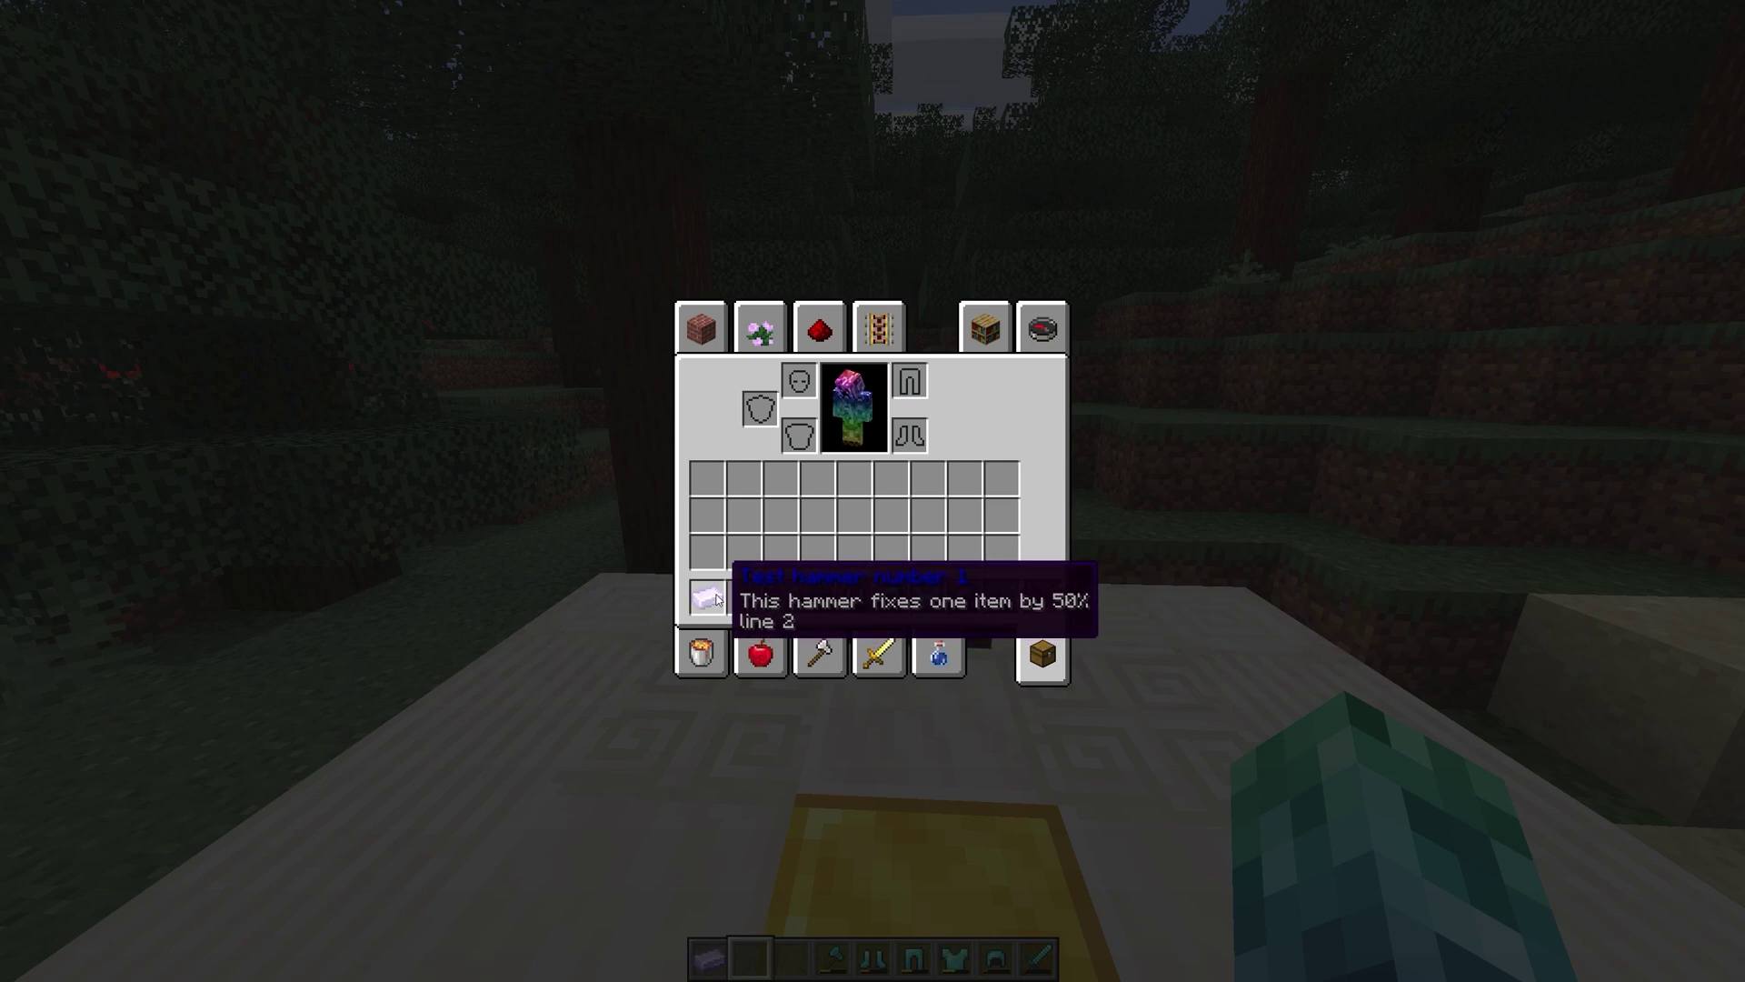
Step: Activate the test1 hammer and apply it to the diamond sword, consuming the hammer
key("e")
key("1")
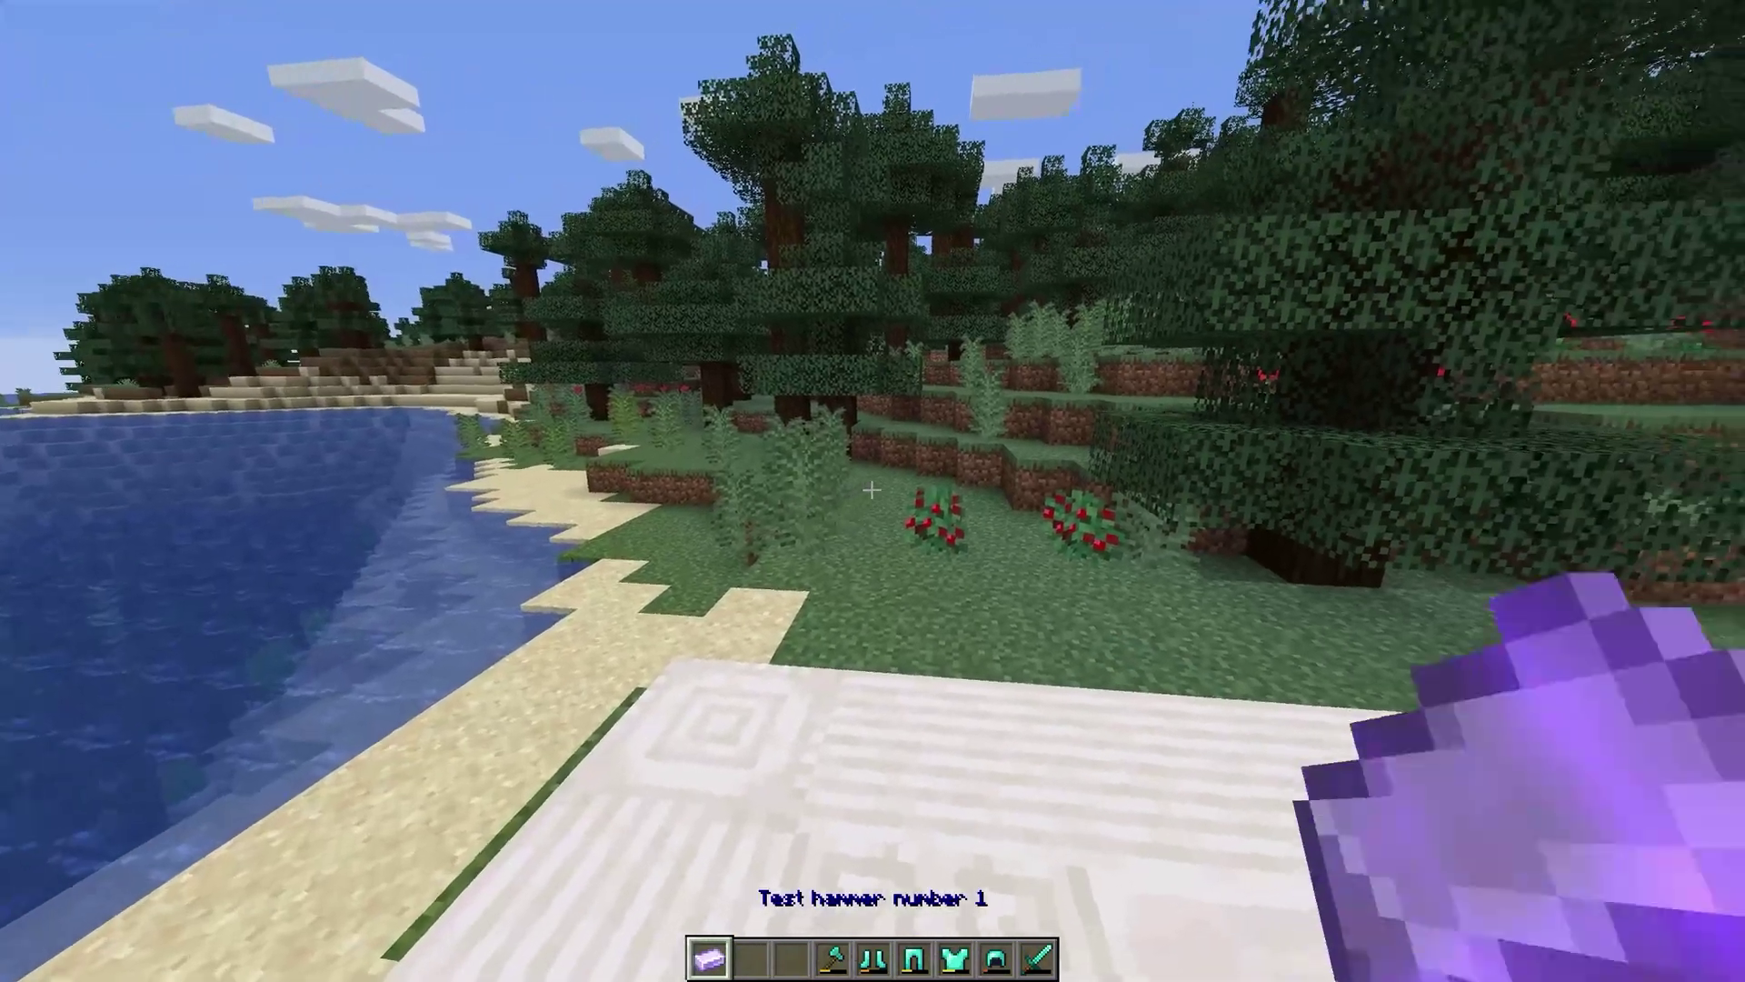
right_click(872, 489)
key("4")
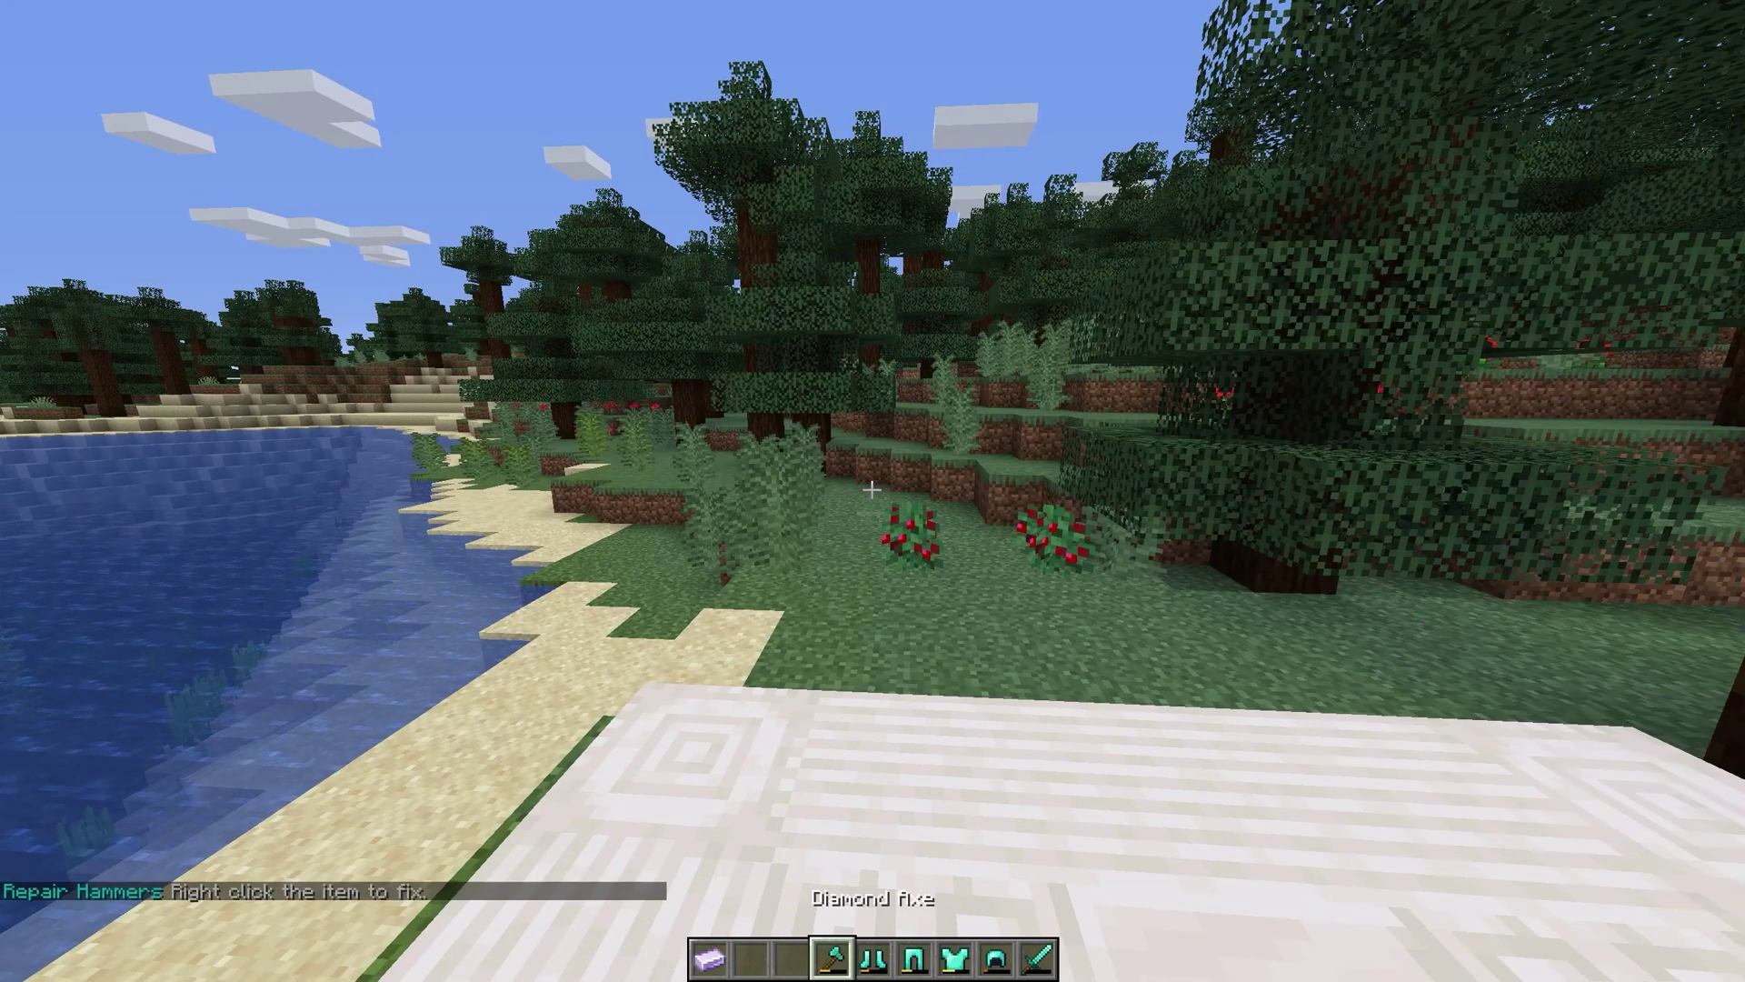
key("9")
right_click(872, 489)
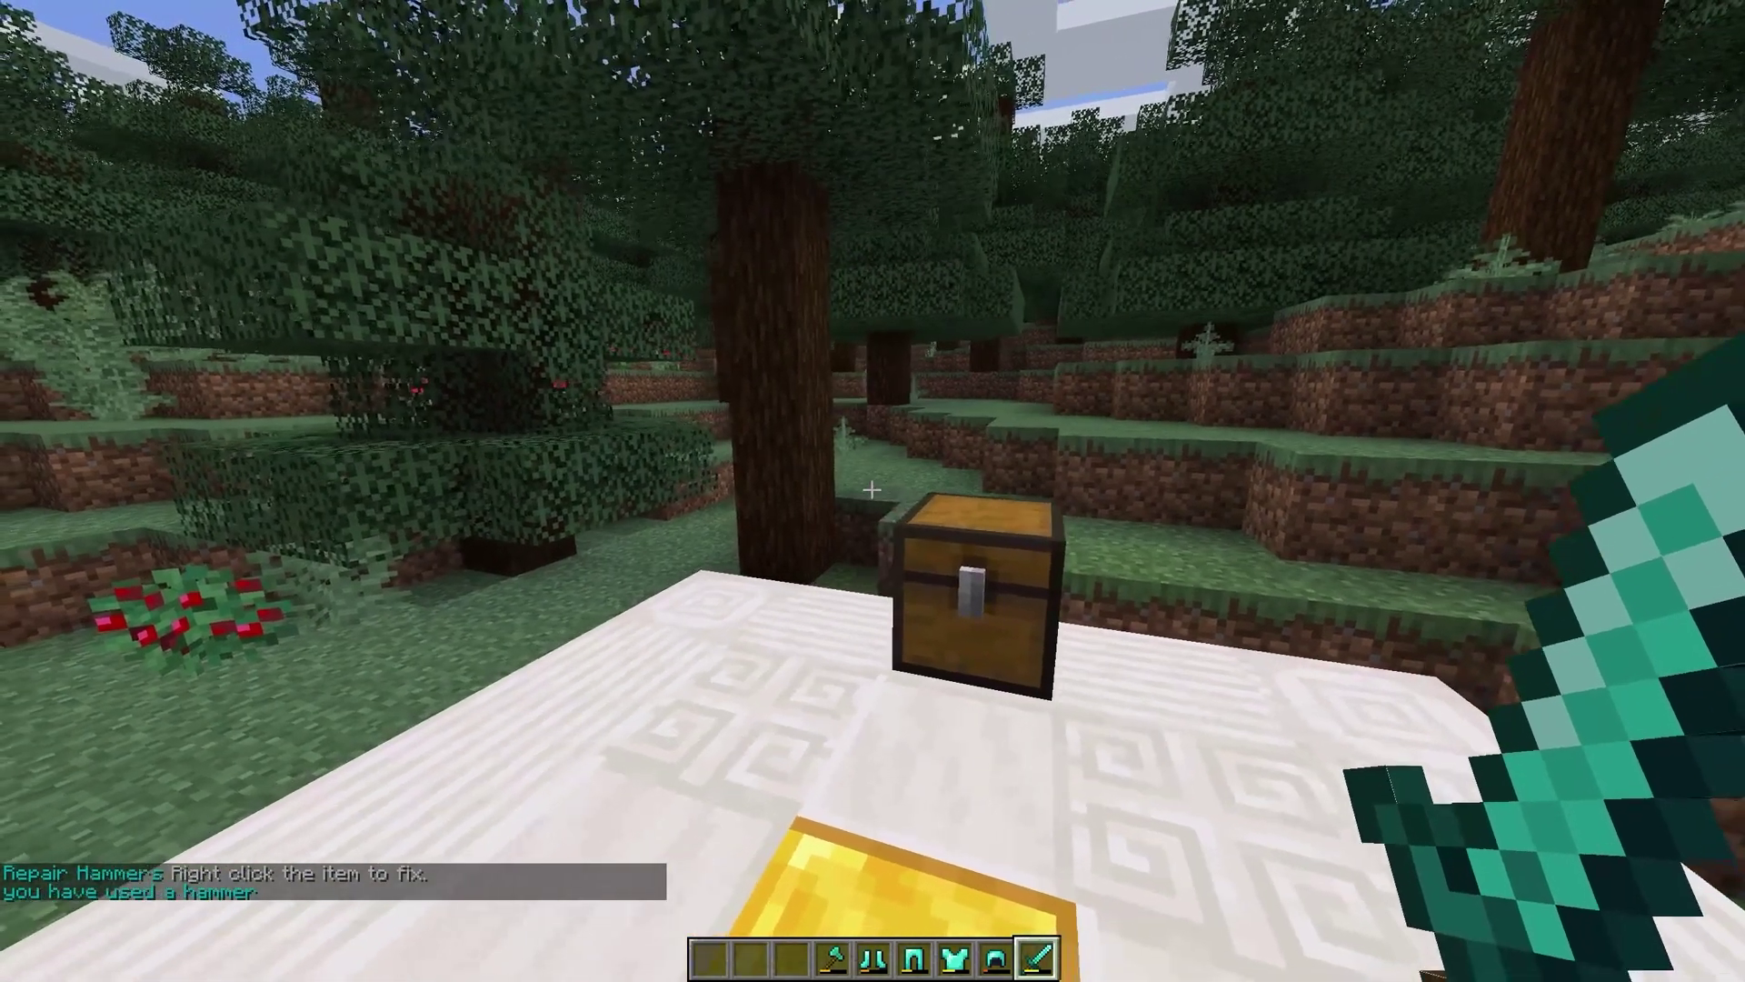
key("8")
scroll(872, 489, "up", 4)
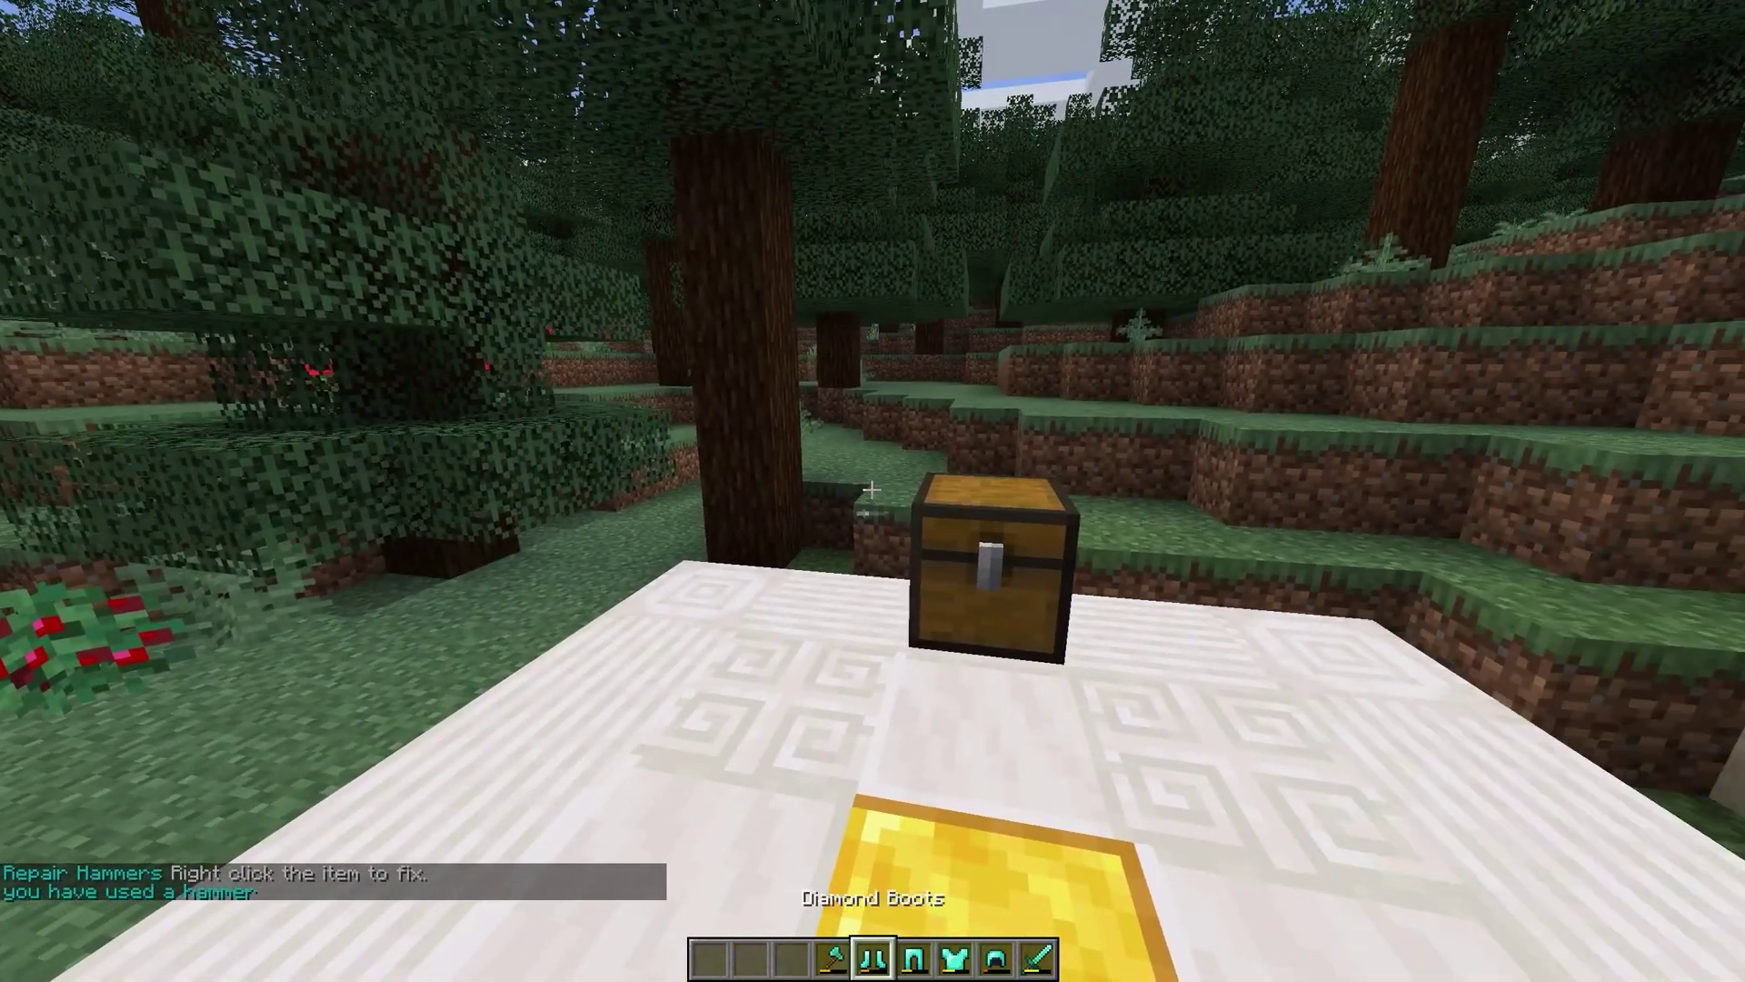
scroll(872, 489, "up", 2)
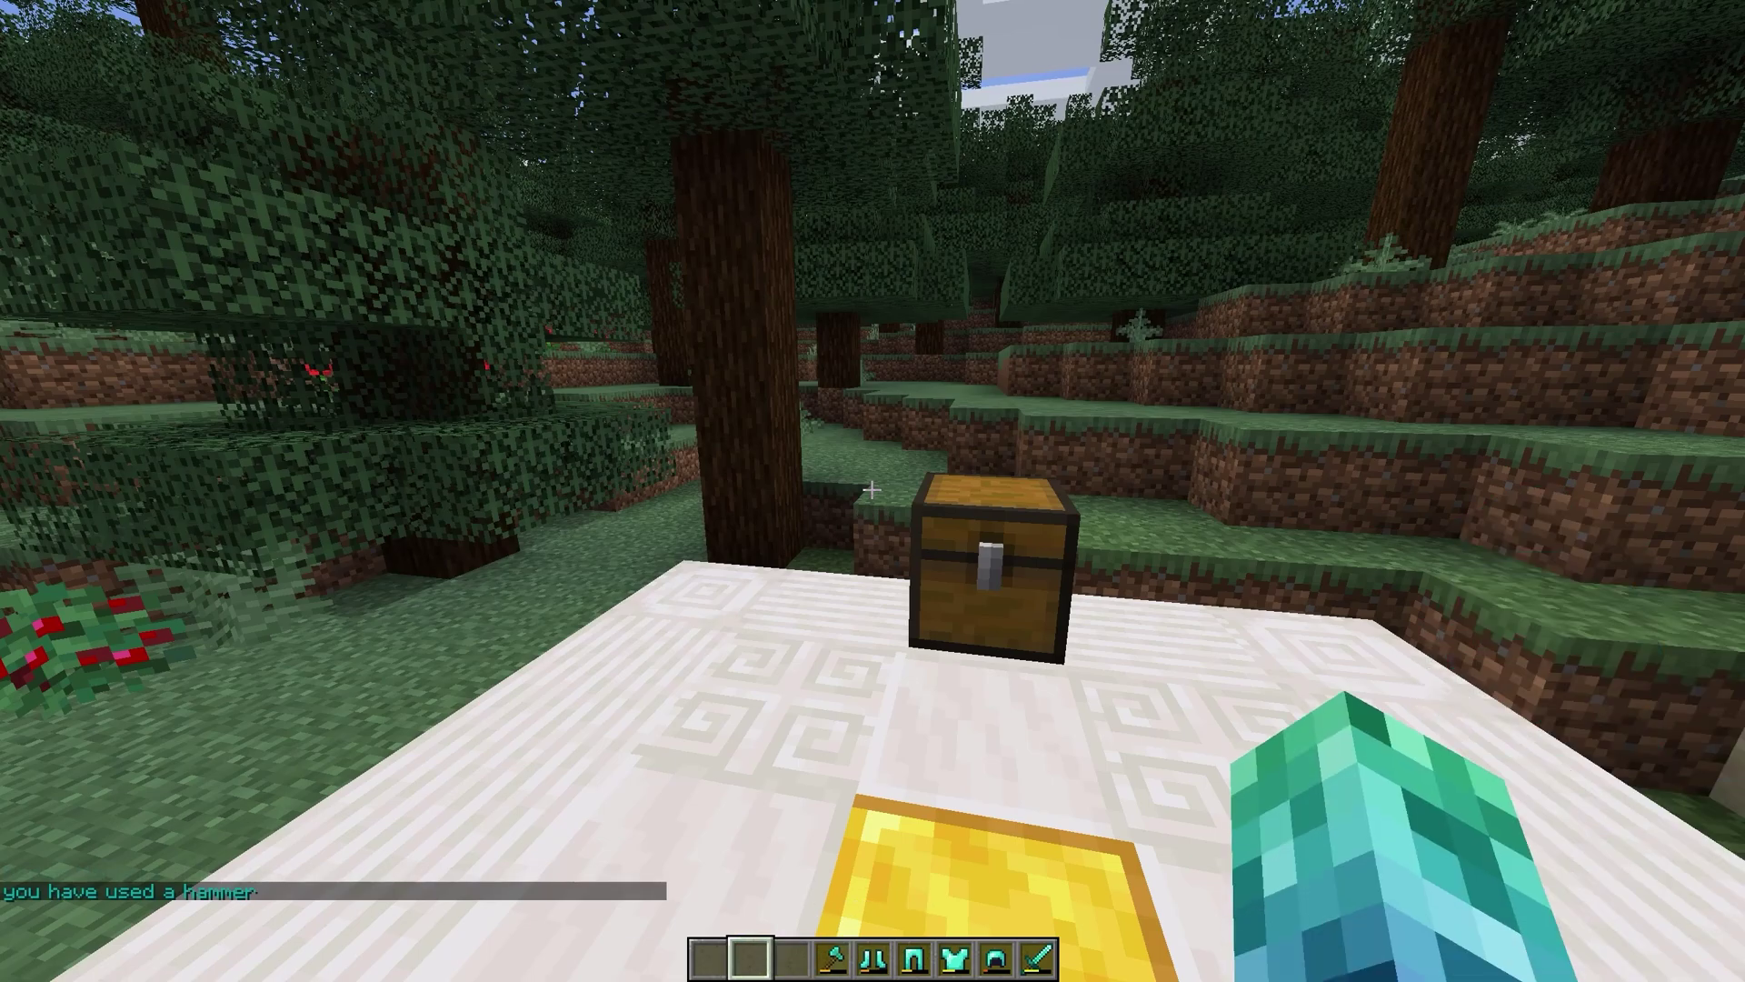
Step: List the available hammers with /hammer list and give yourself swordhammer1
key("slash")
type("hammer list")
key("Return")
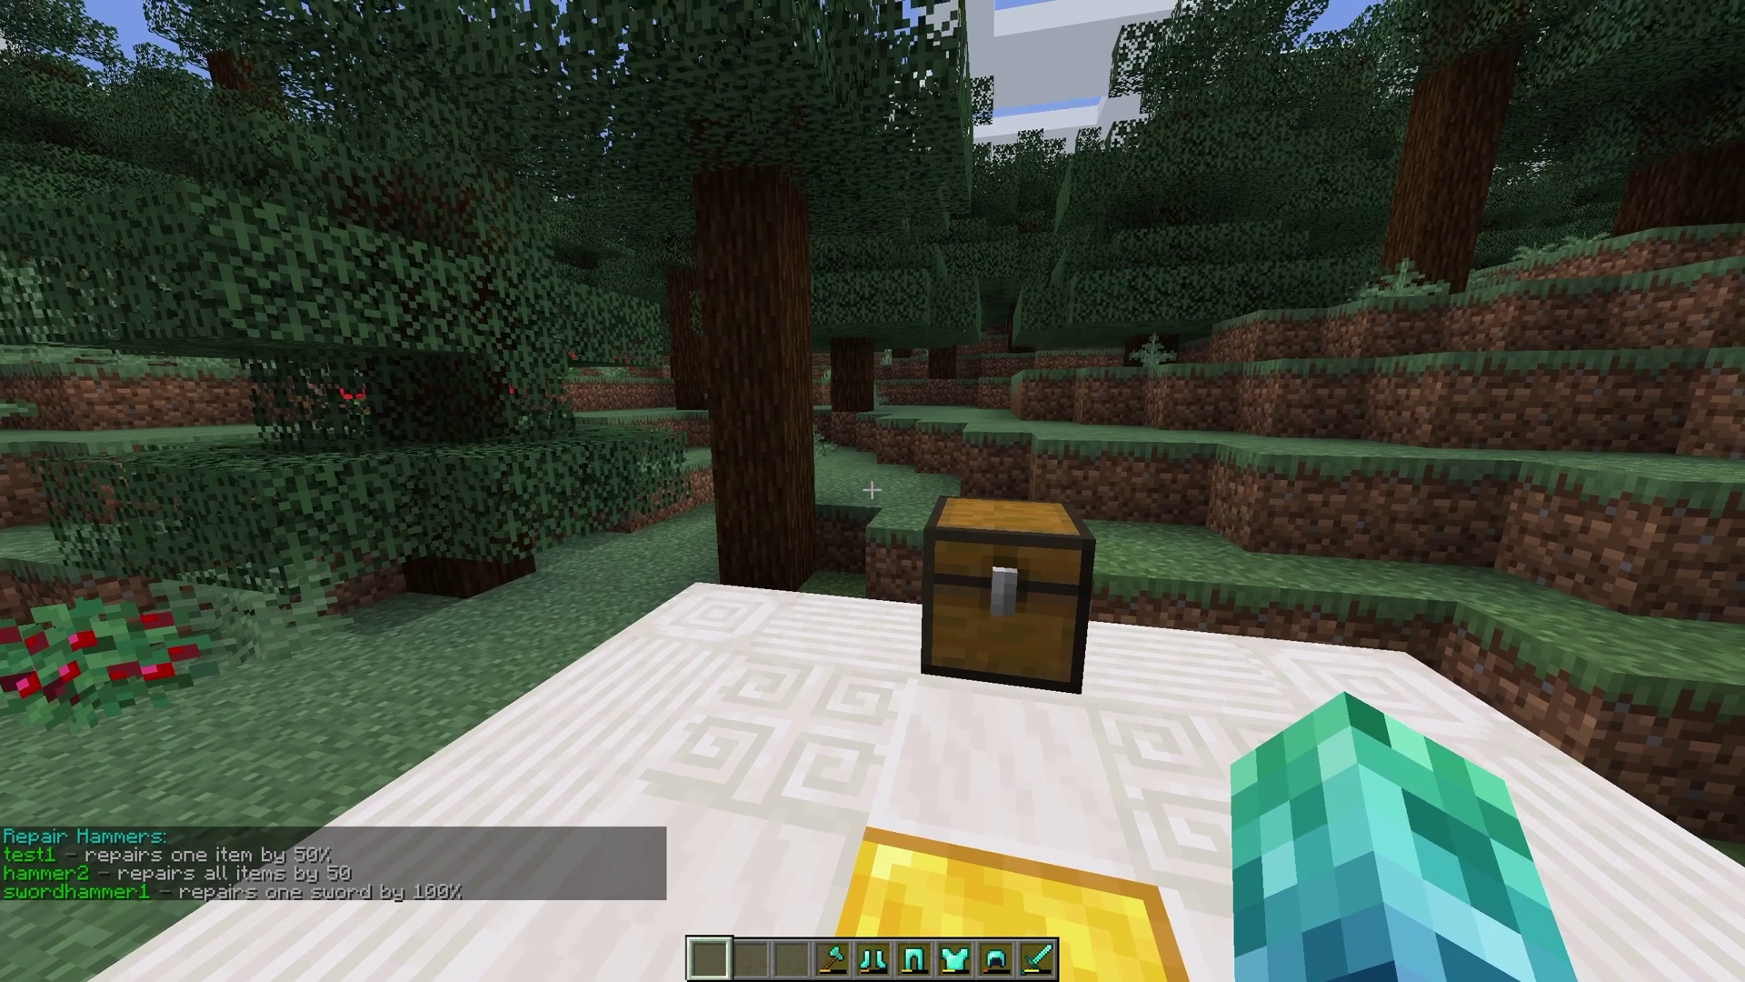
scroll(872, 489, "up", 1)
key("slash")
type("hammer give tono hammer2")
key("Tab")
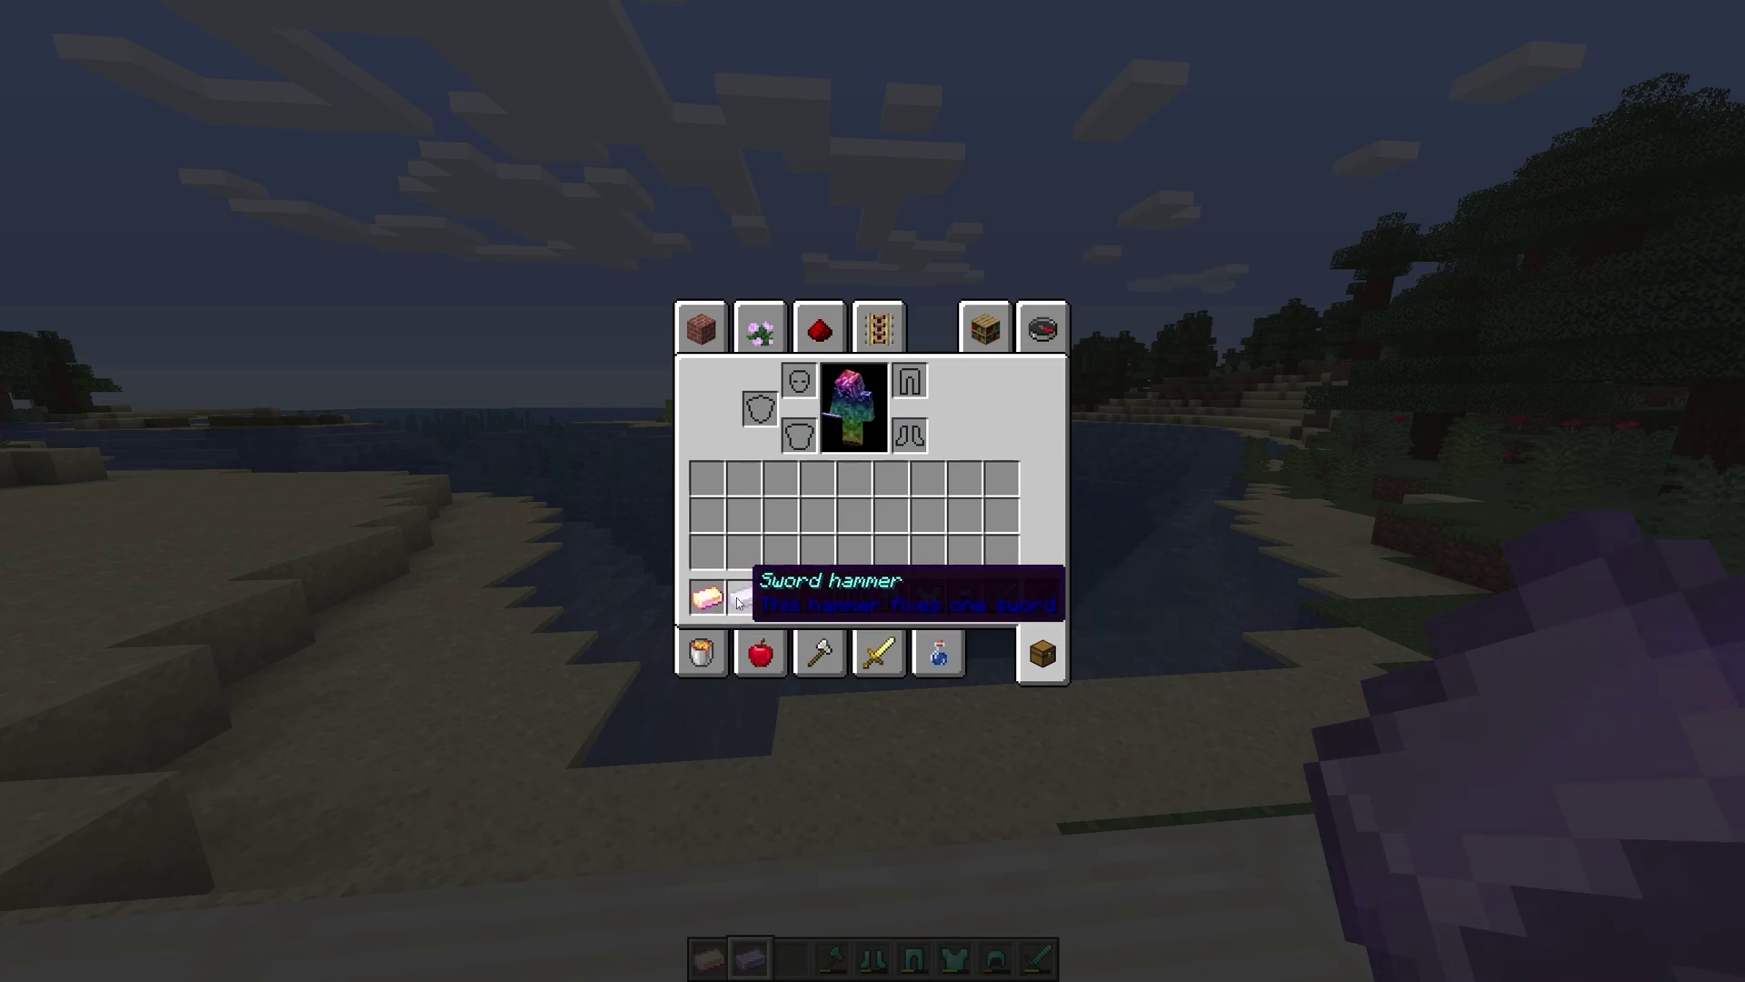
Step: Repair the diamond sword with the sword hammer, then all gear with the fix-all hammer
key("e")
scroll(872, 491, "down", 6)
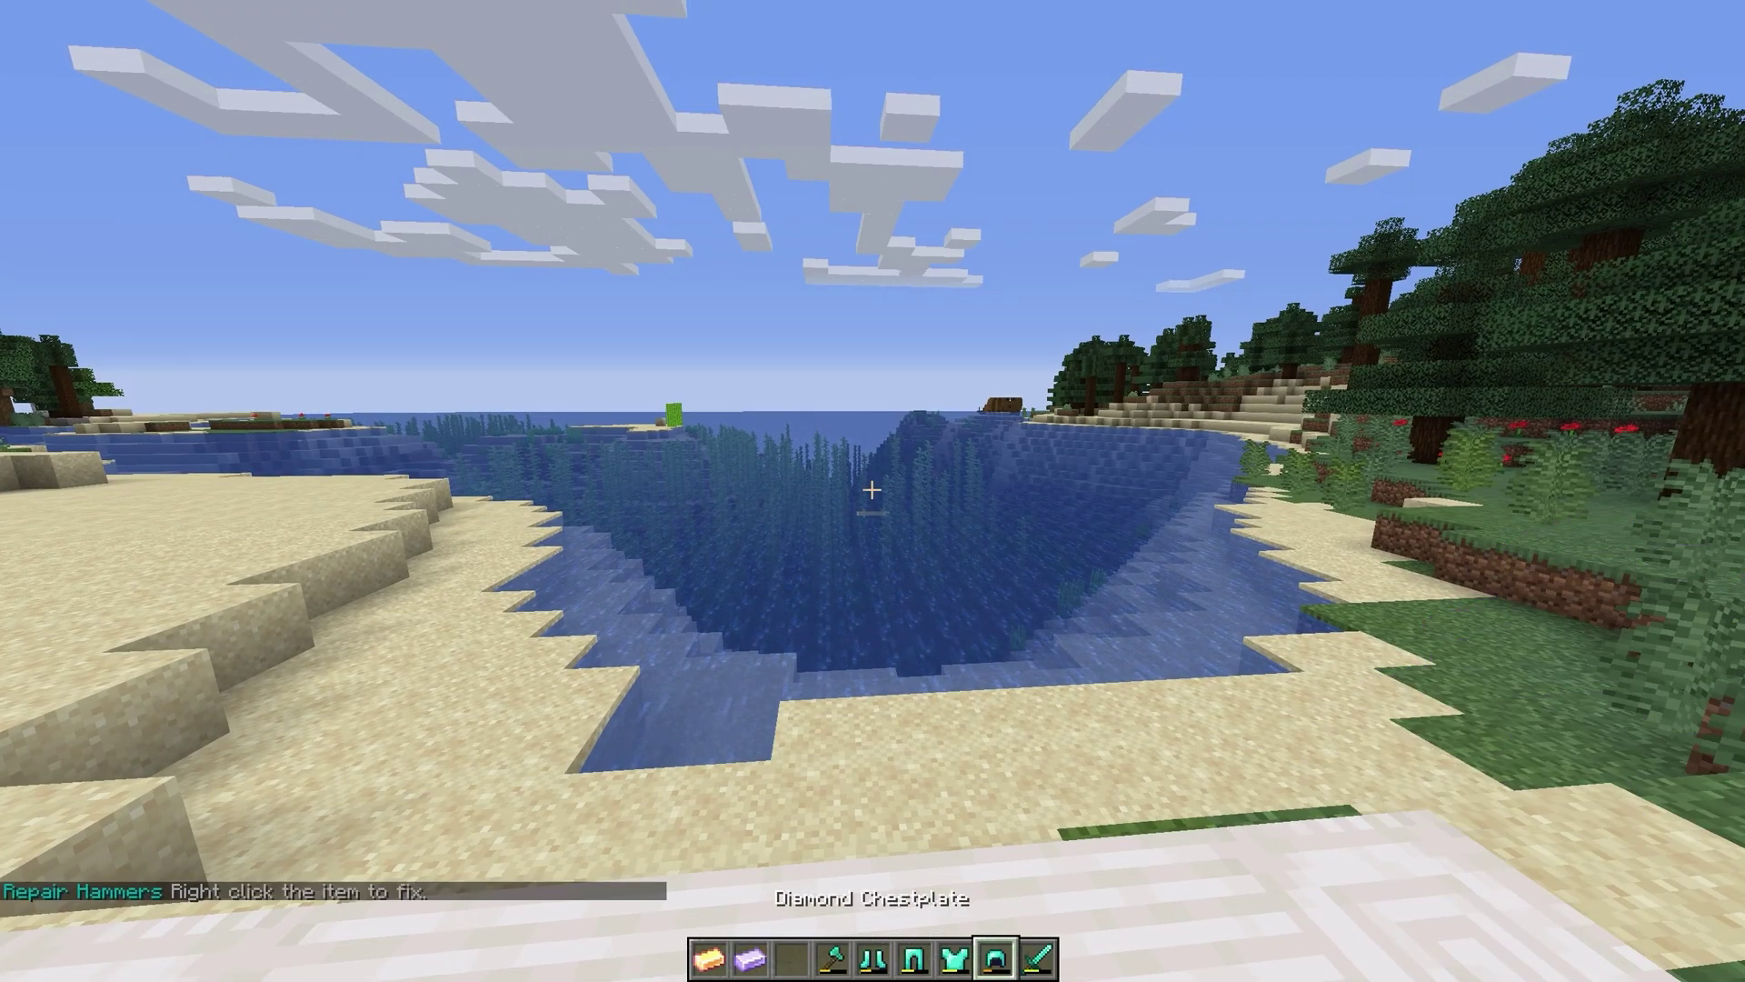
right_click(872, 491)
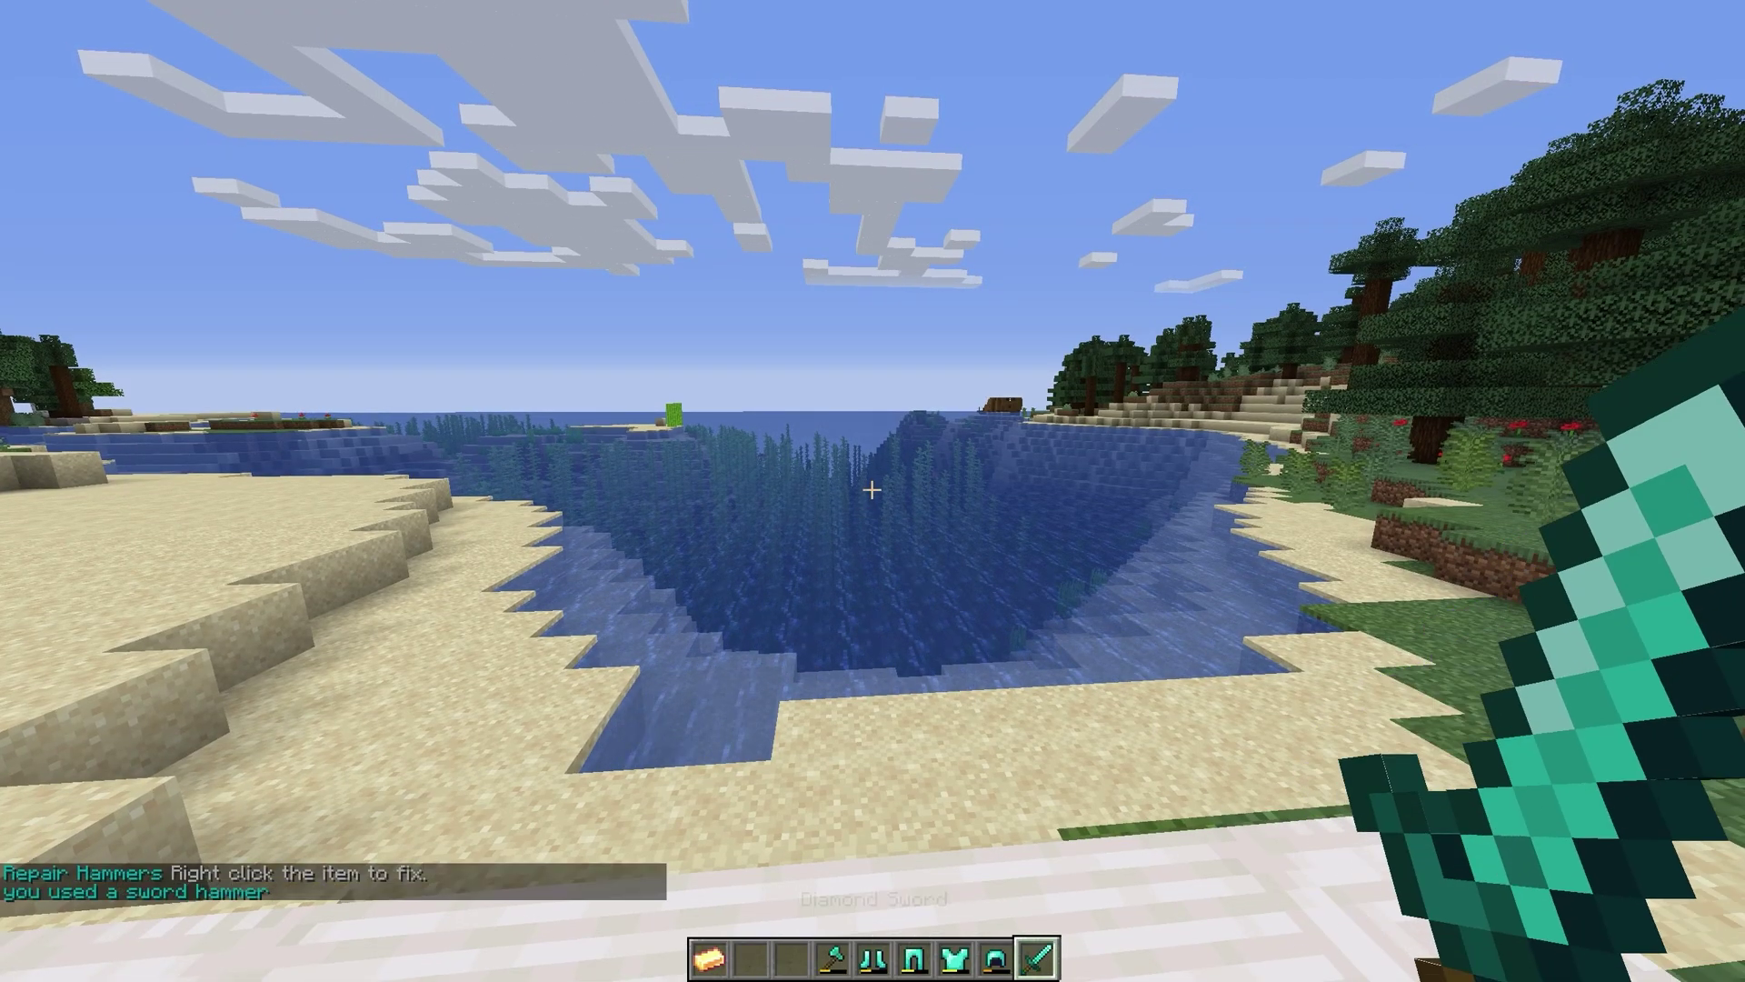
scroll(873, 491, "down", 1)
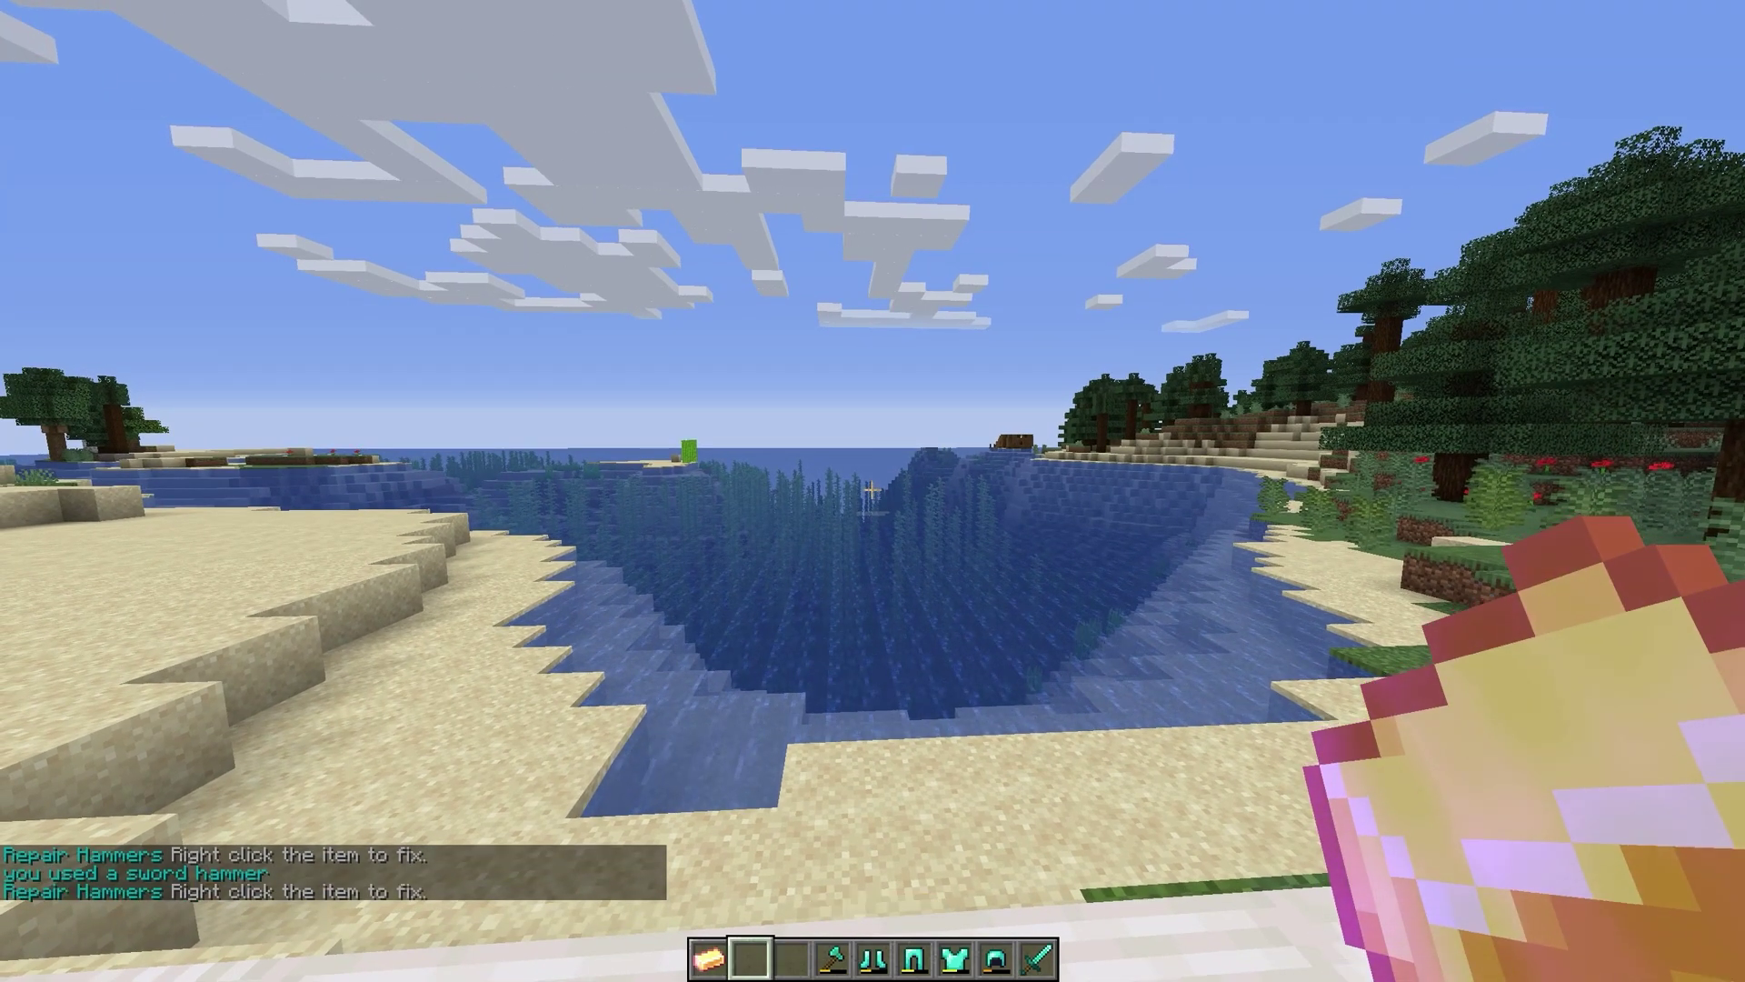
scroll(873, 491, "down", 3)
right_click(873, 490)
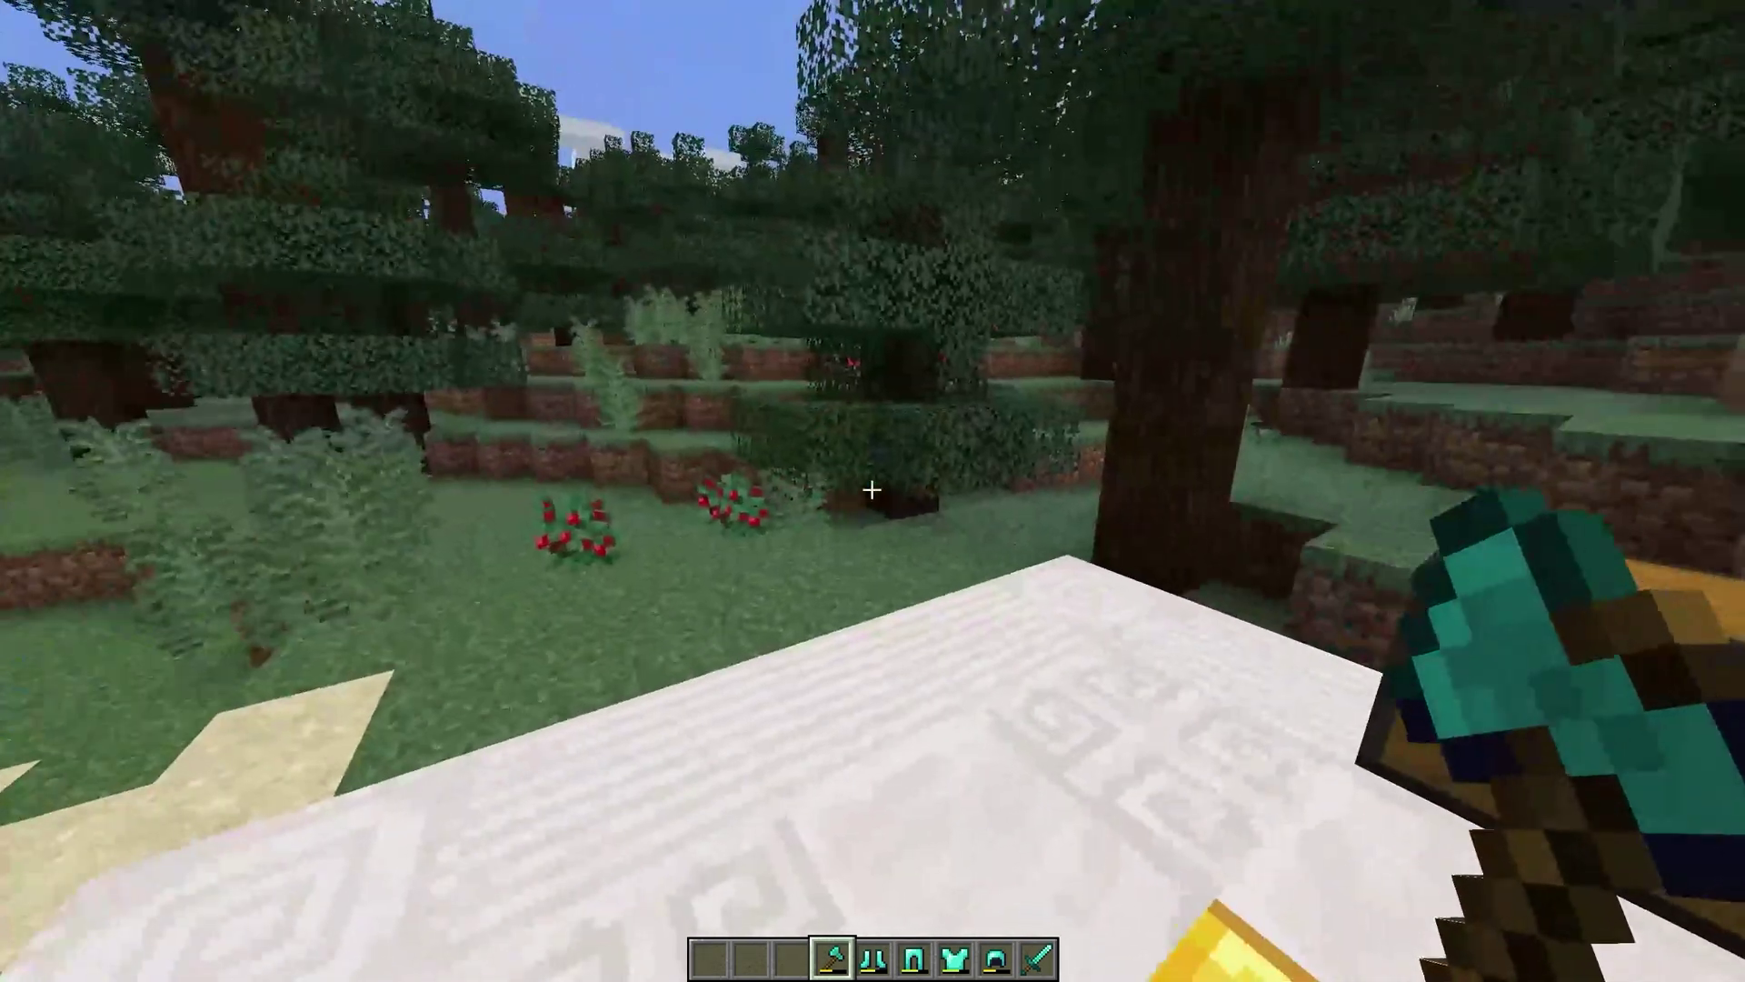
scroll(872, 491, "down", 5)
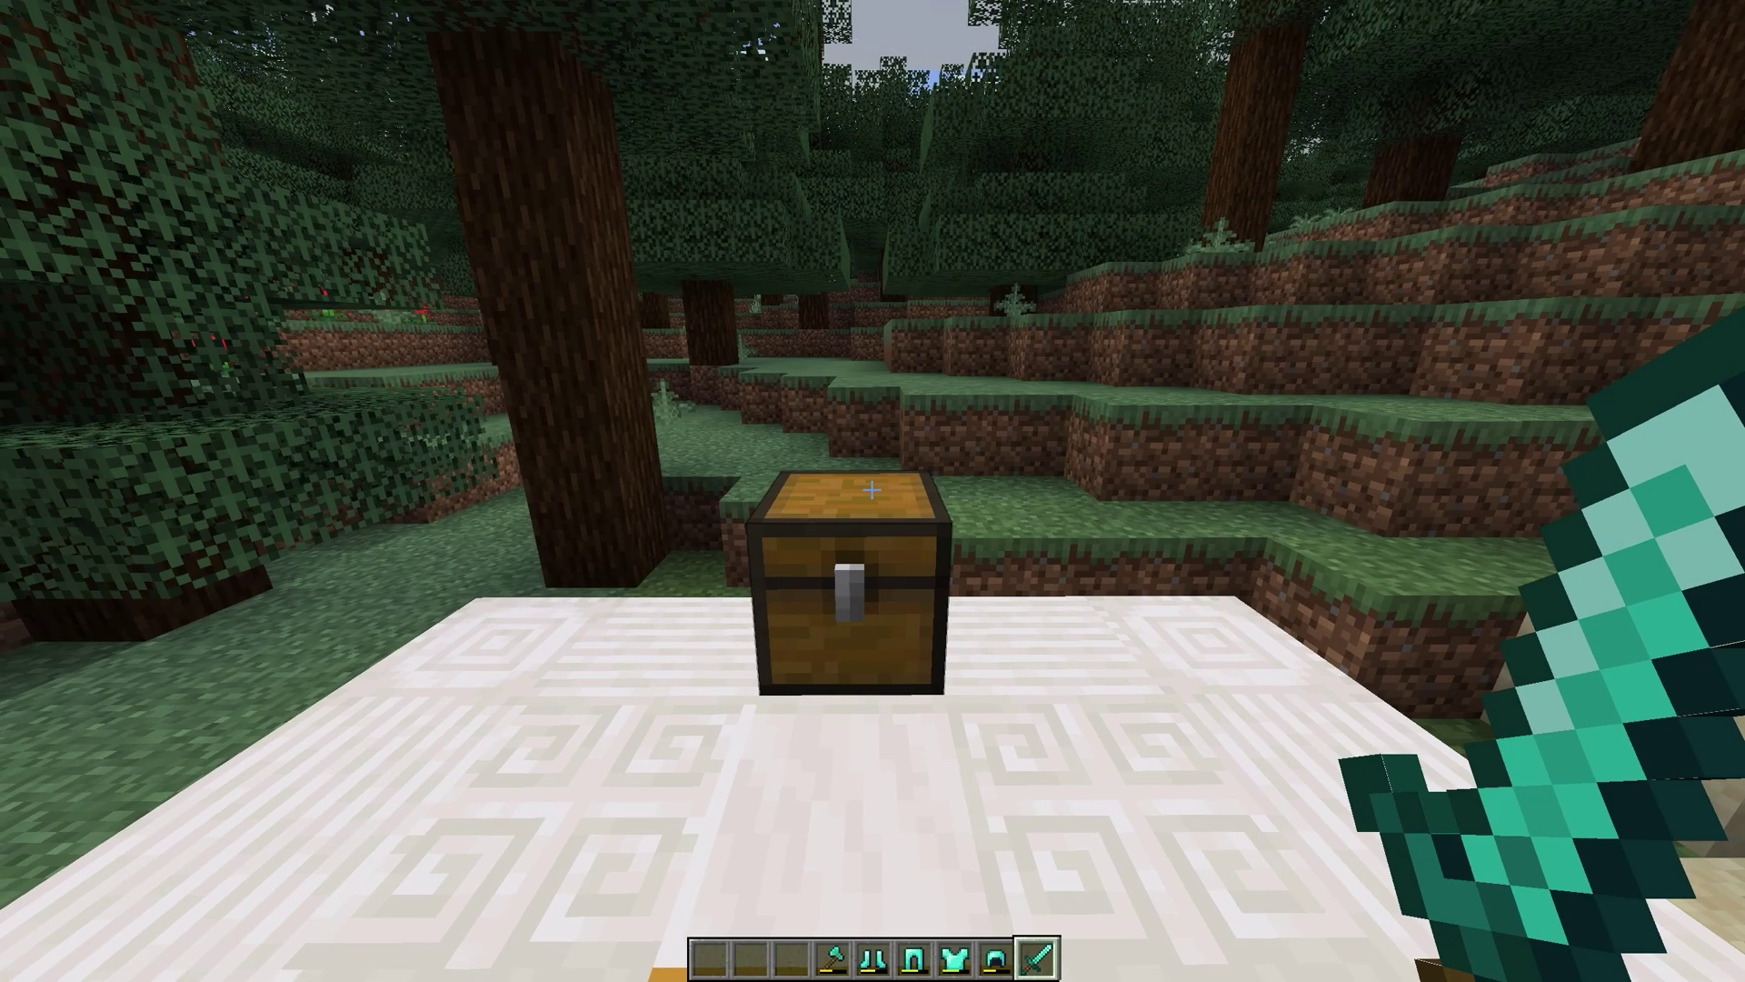
Step: Open the Hammer Shop with /hammer shop and try buying hammers, including the Sword hammer
right_click(872, 491)
key("Escape")
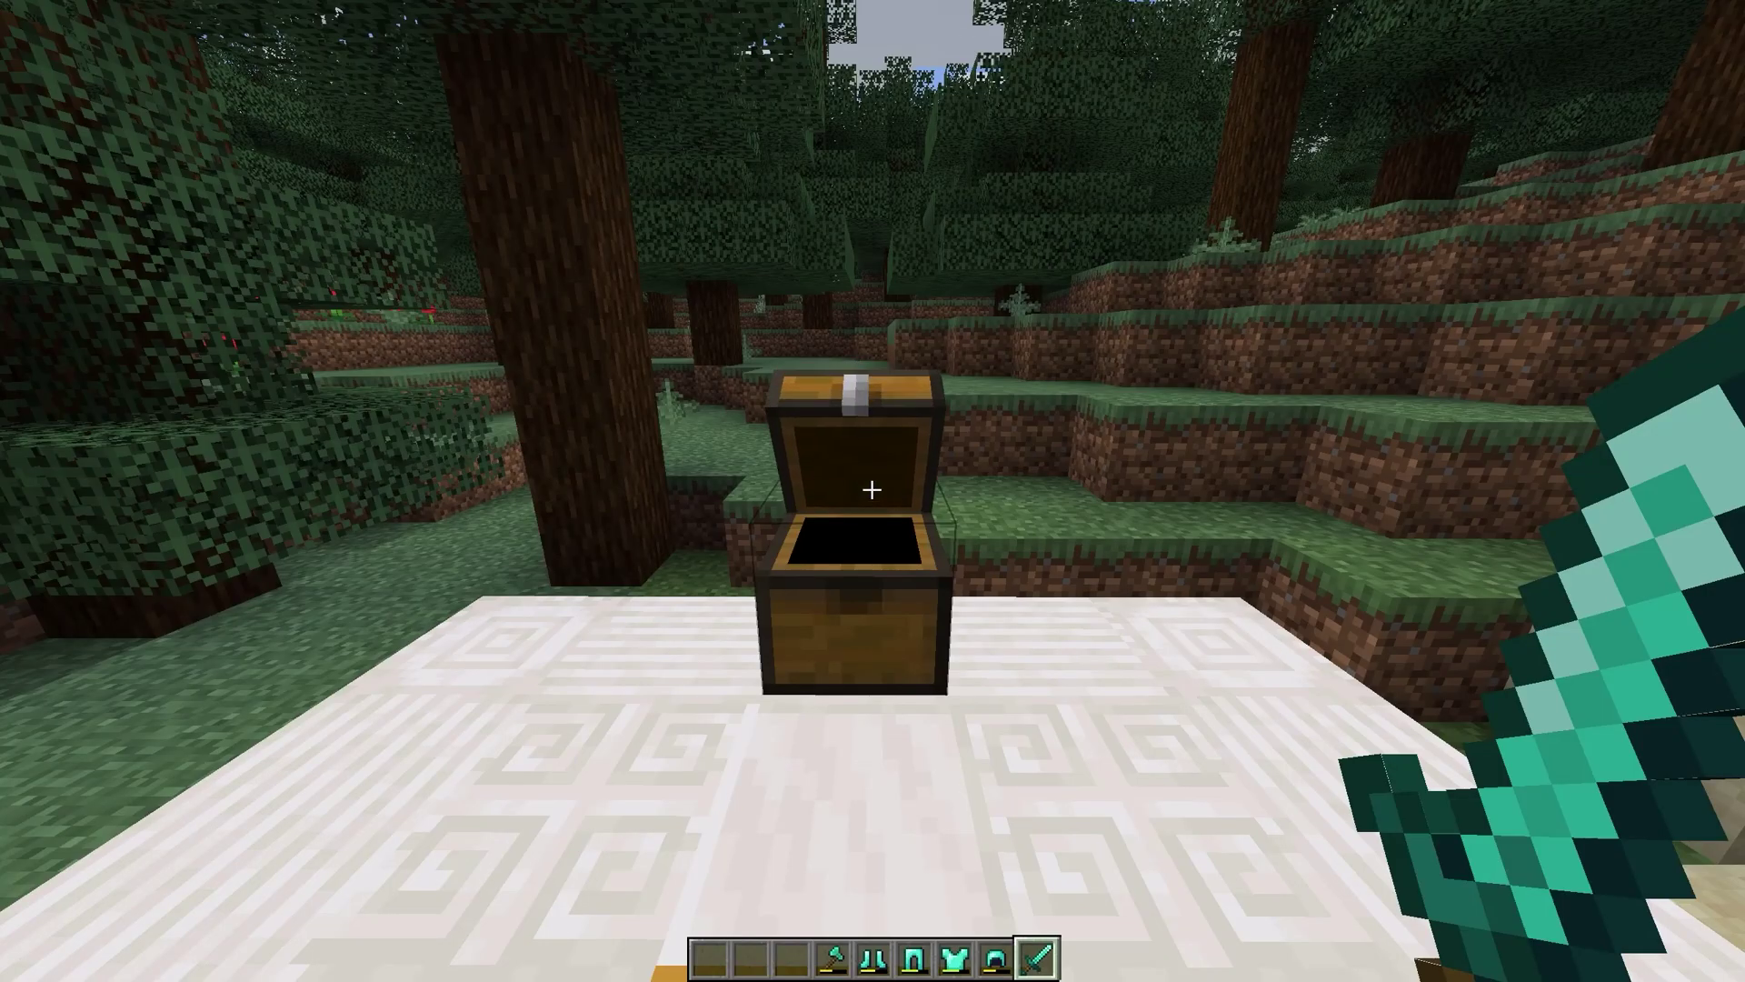
key("slash")
type("hammer shop")
key("Return")
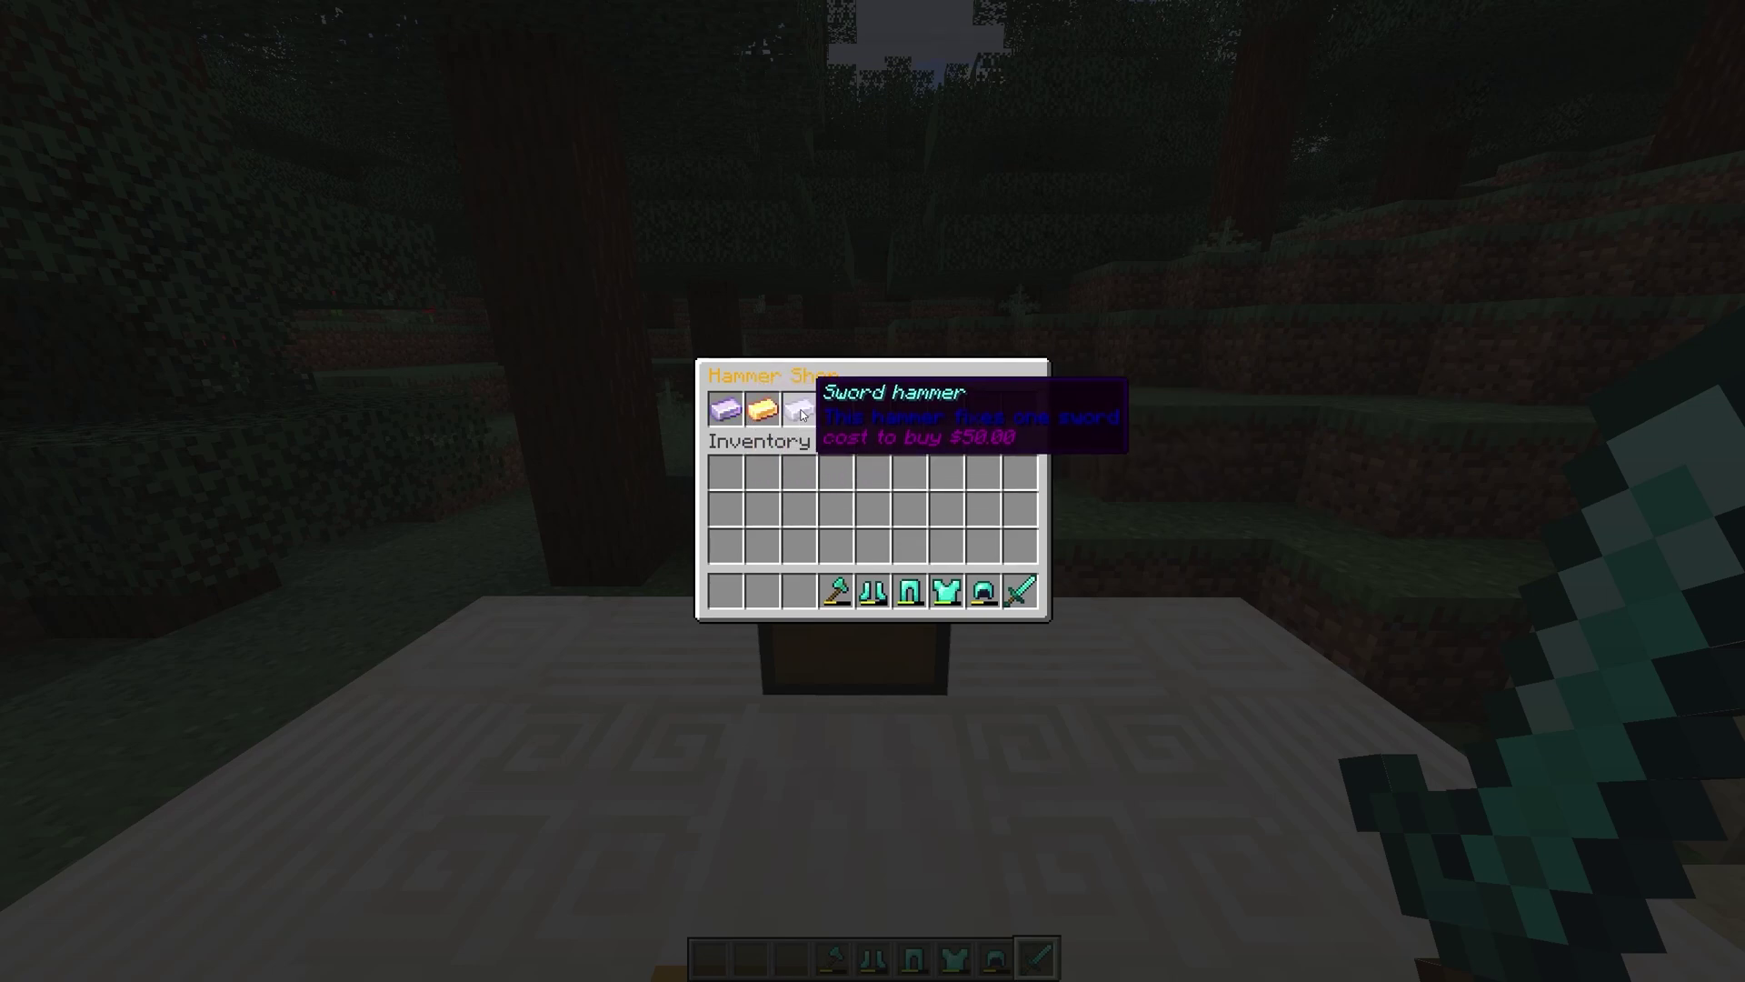
left_click(764, 413)
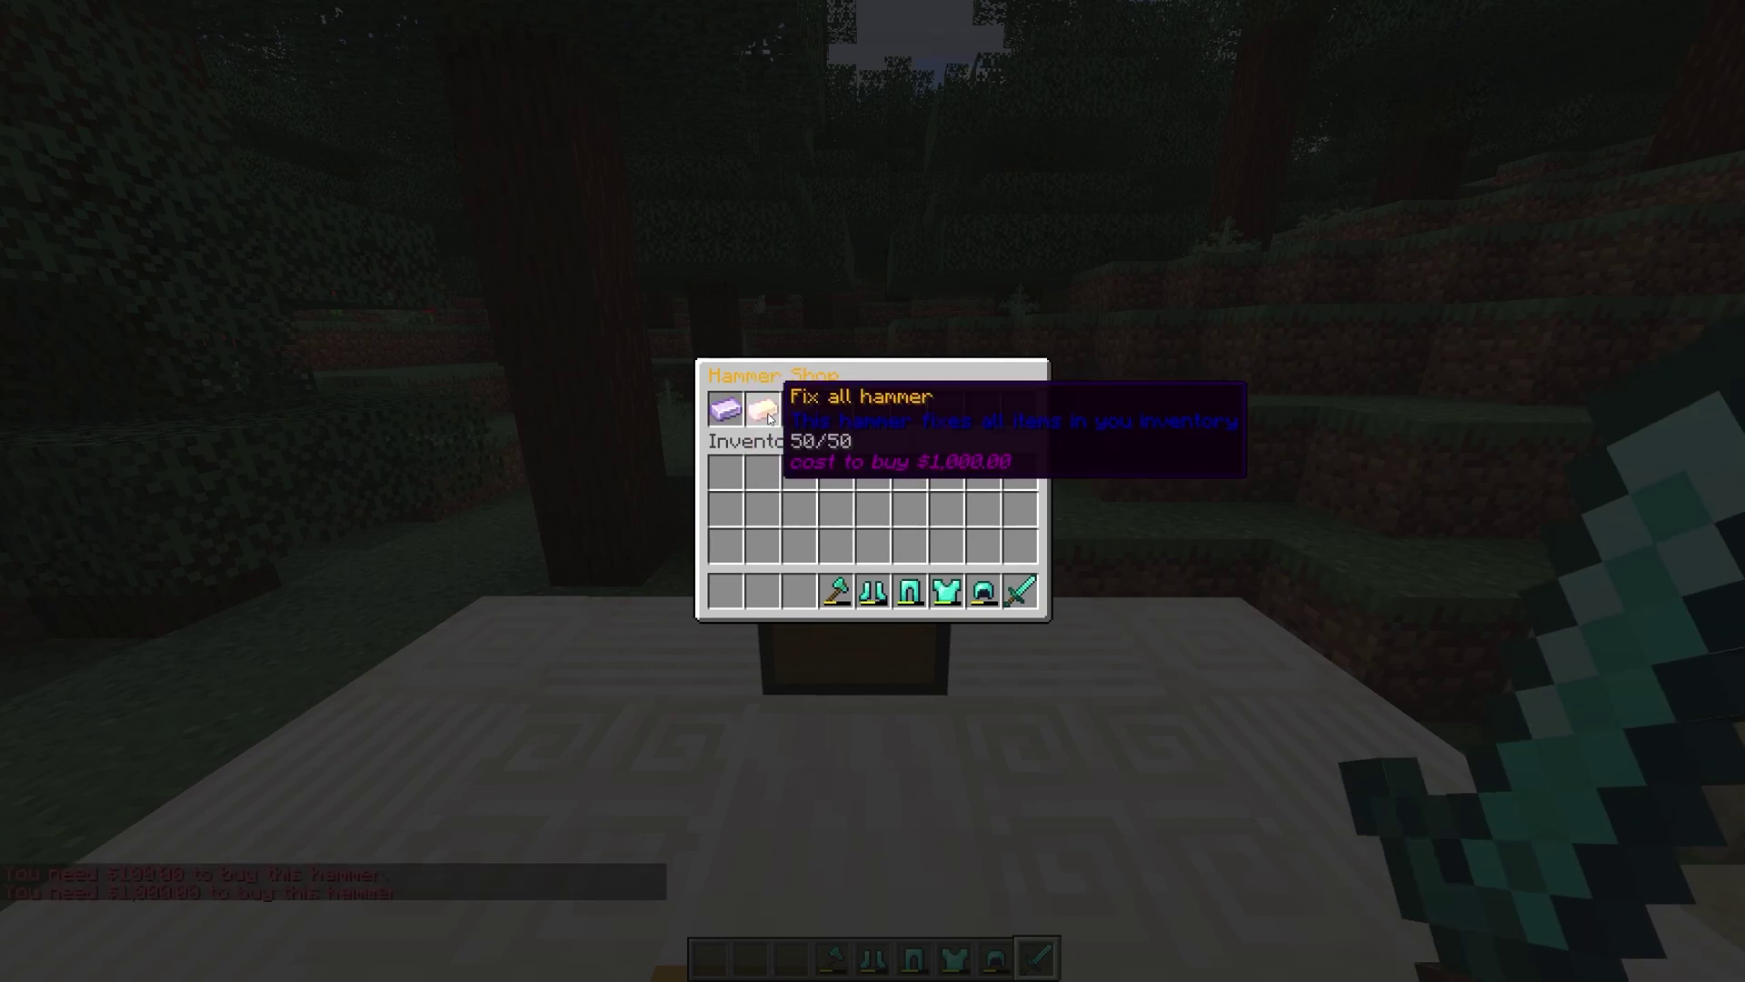
left_click(798, 415)
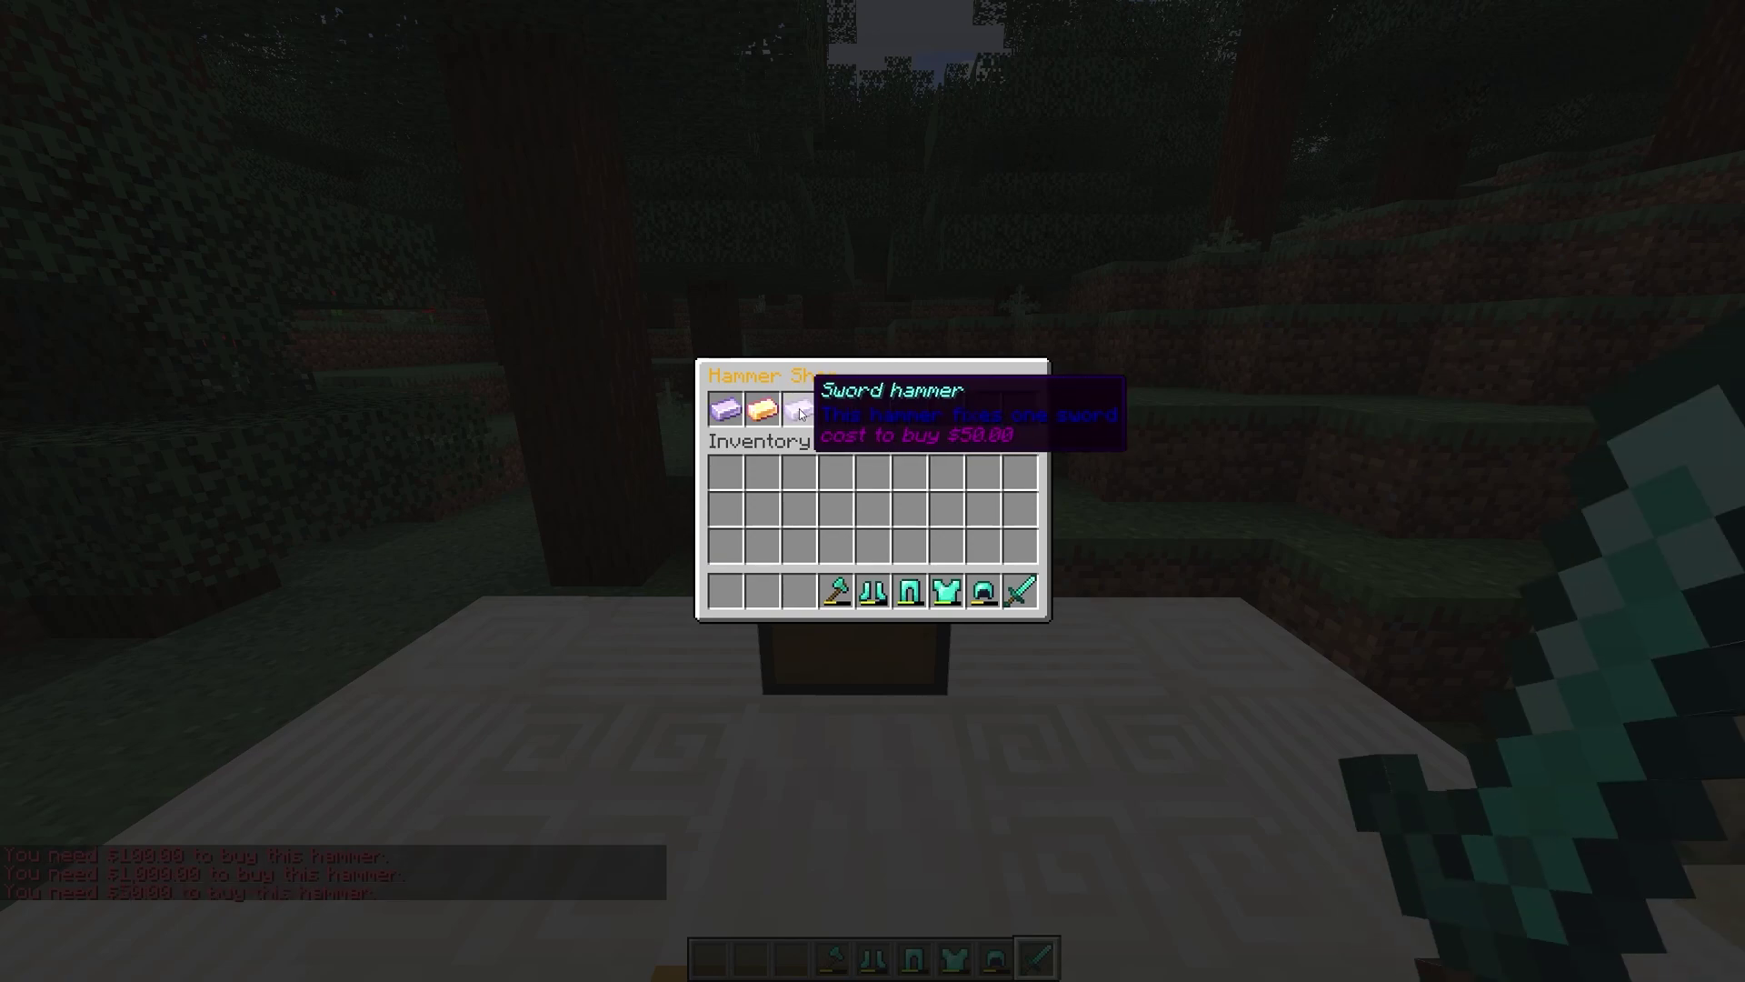
key("Escape")
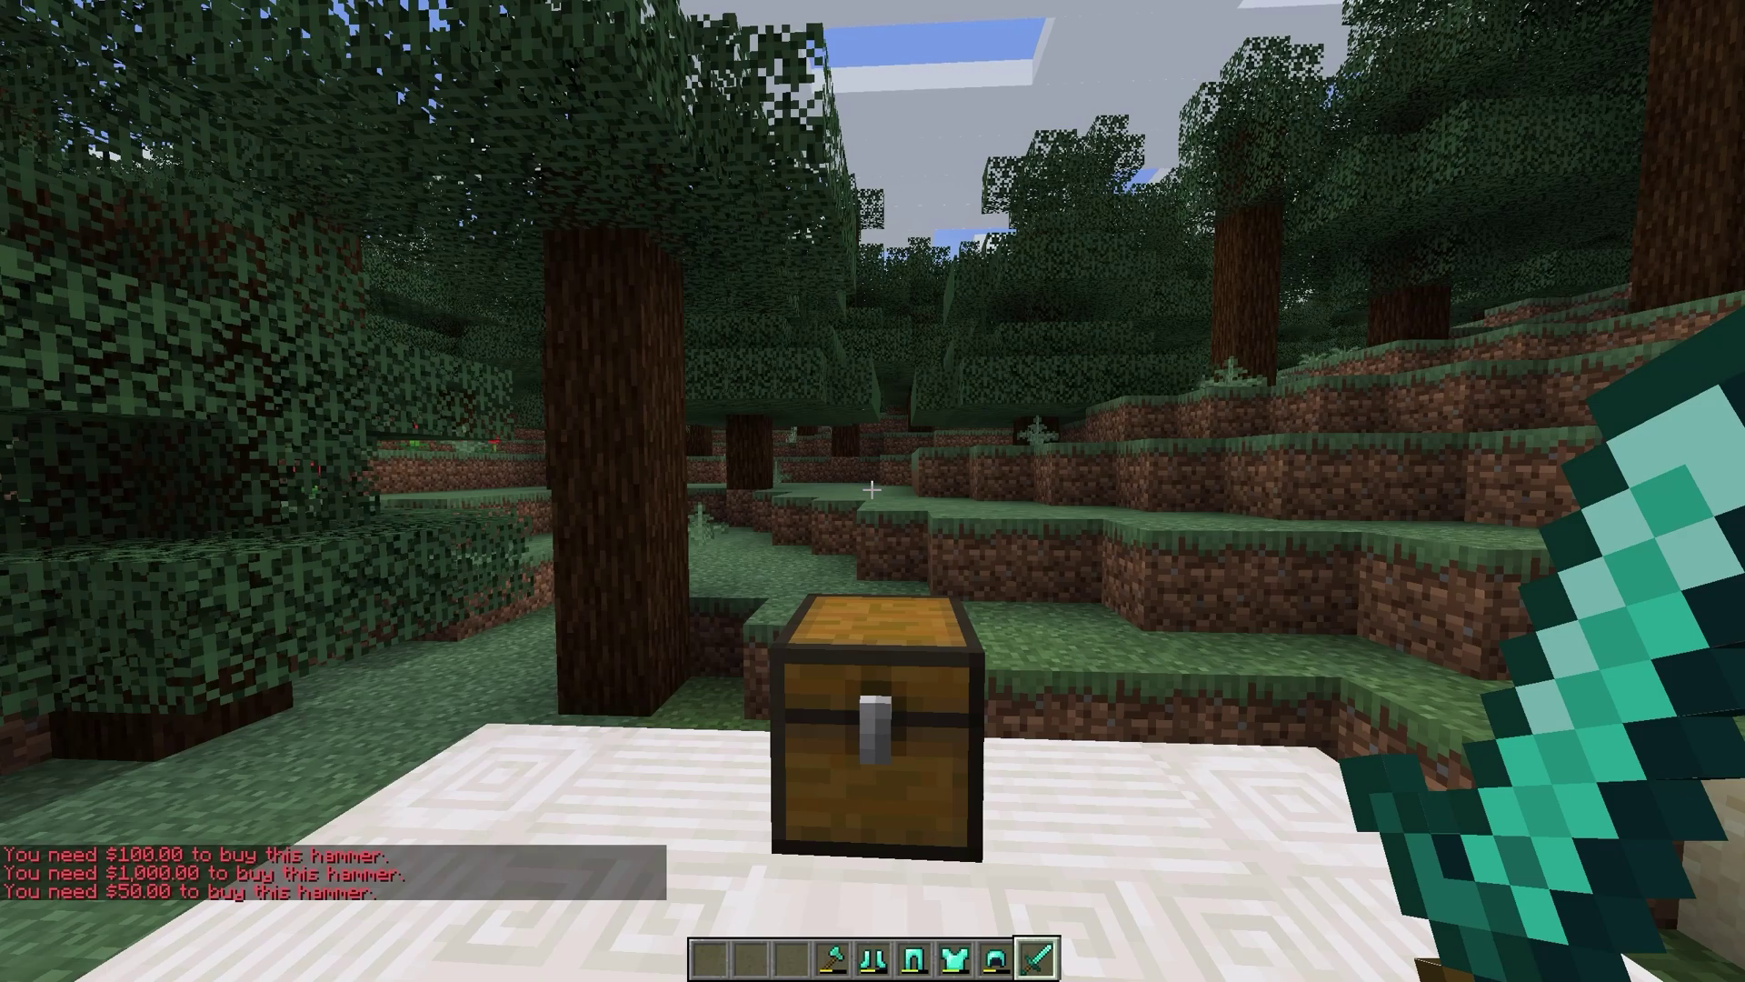
Step: Reopen the Hammer Shop and buy its third hammer
type("/hammer shop")
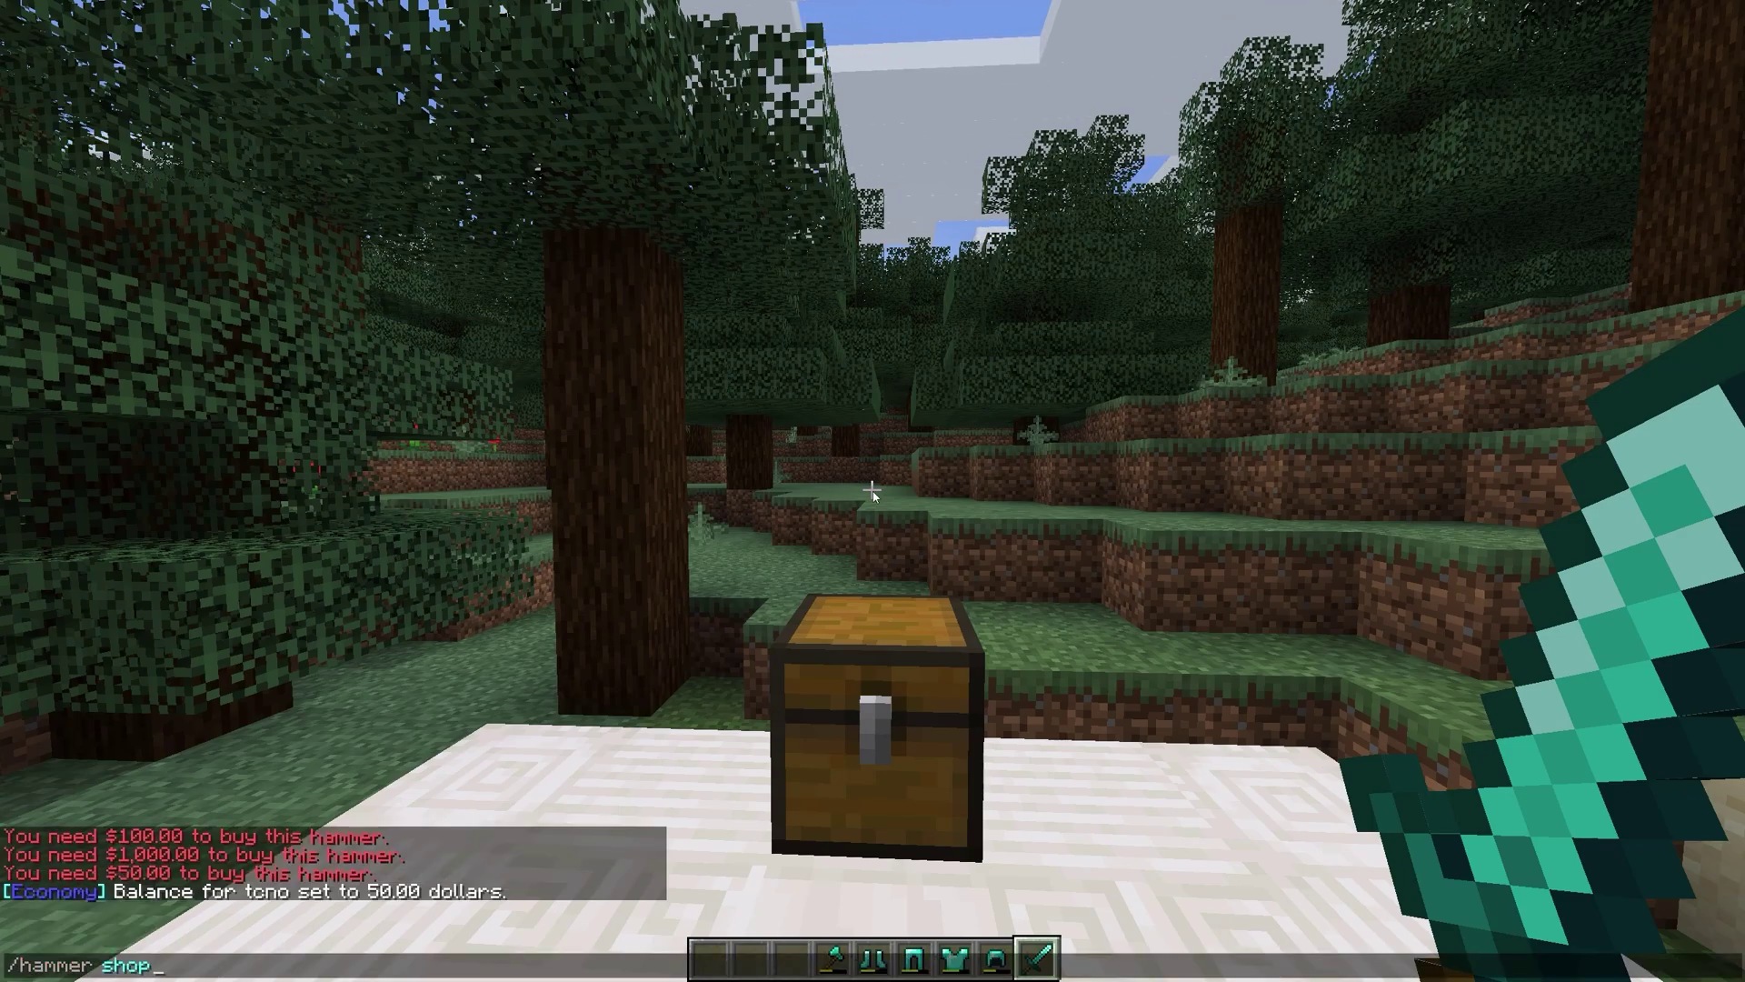
key("Return")
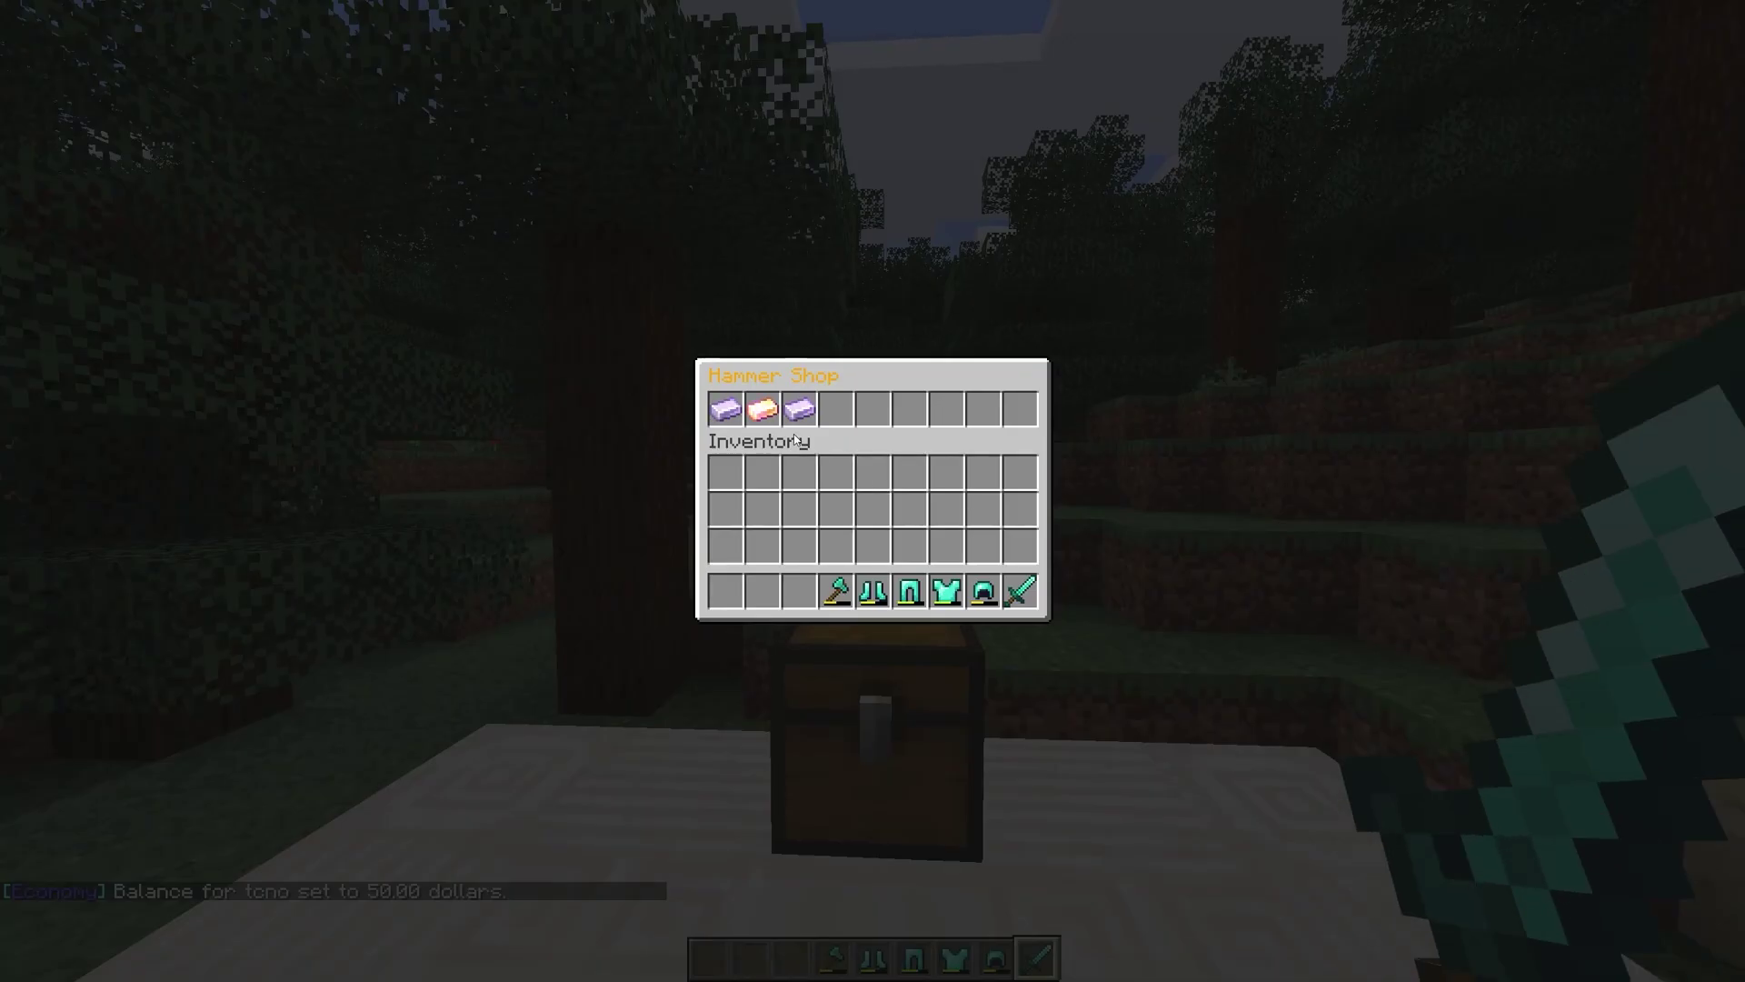
left_click(798, 411)
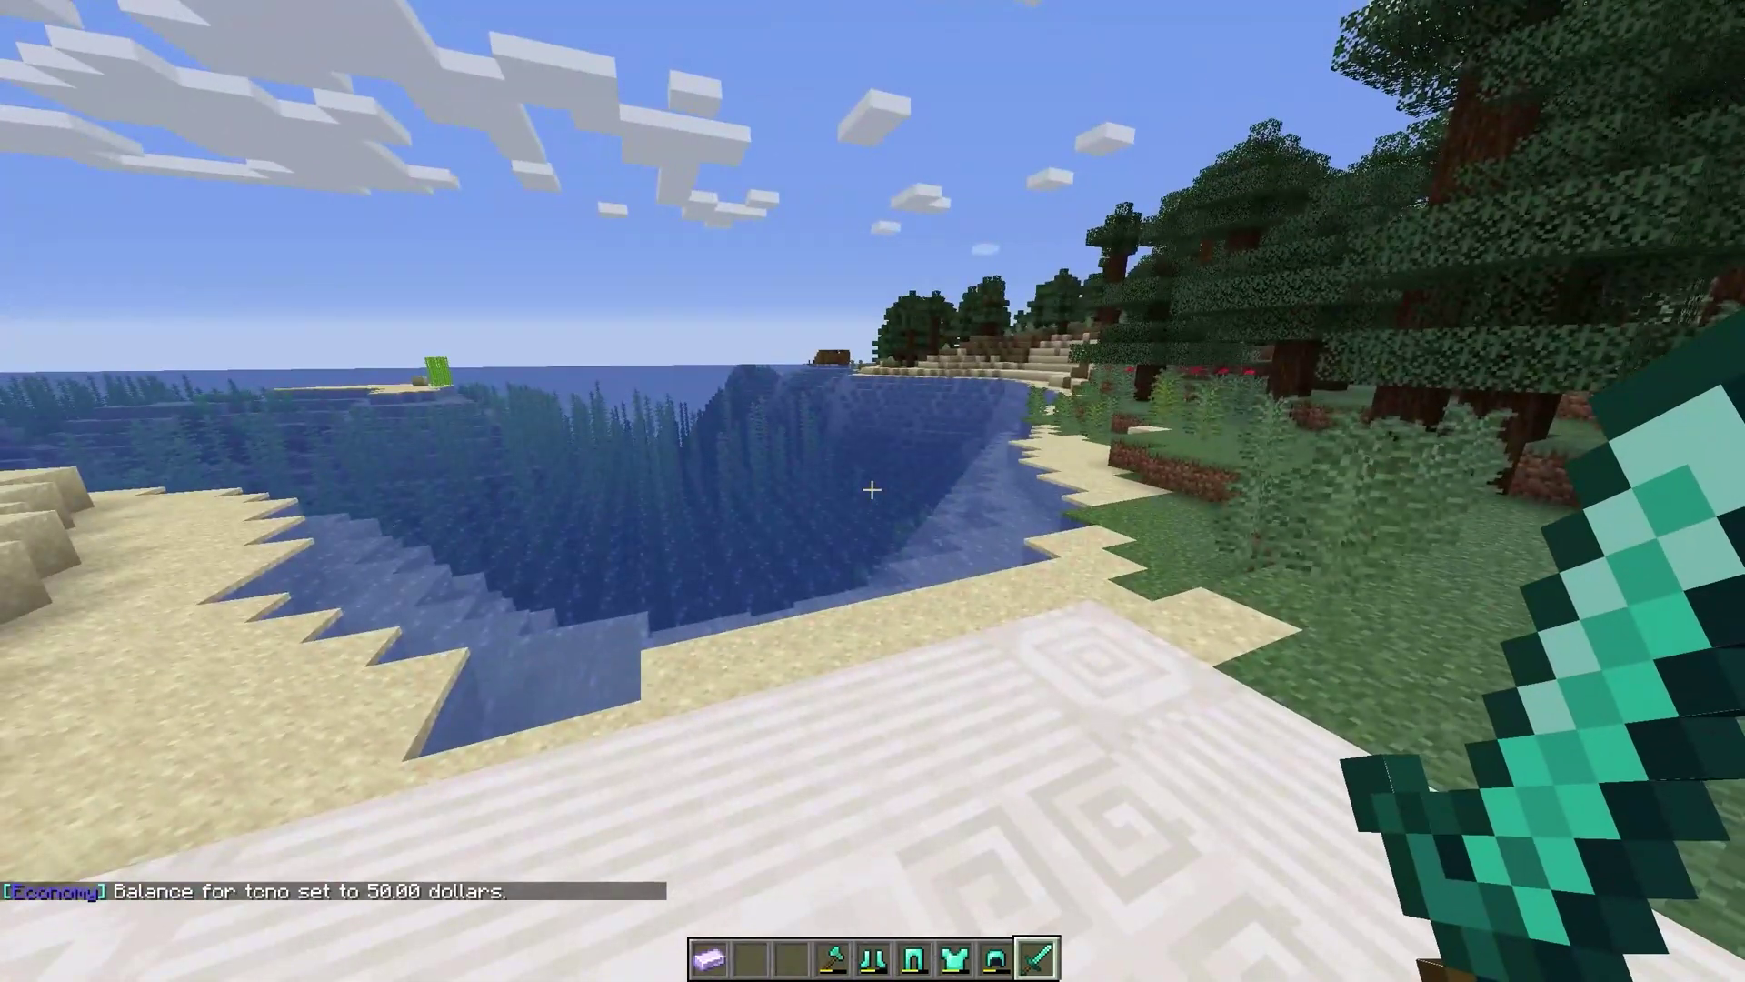
Step: Put the diamond sword back in the hotbar and discard the diamond axe
right_click(872, 490)
left_click(780, 623)
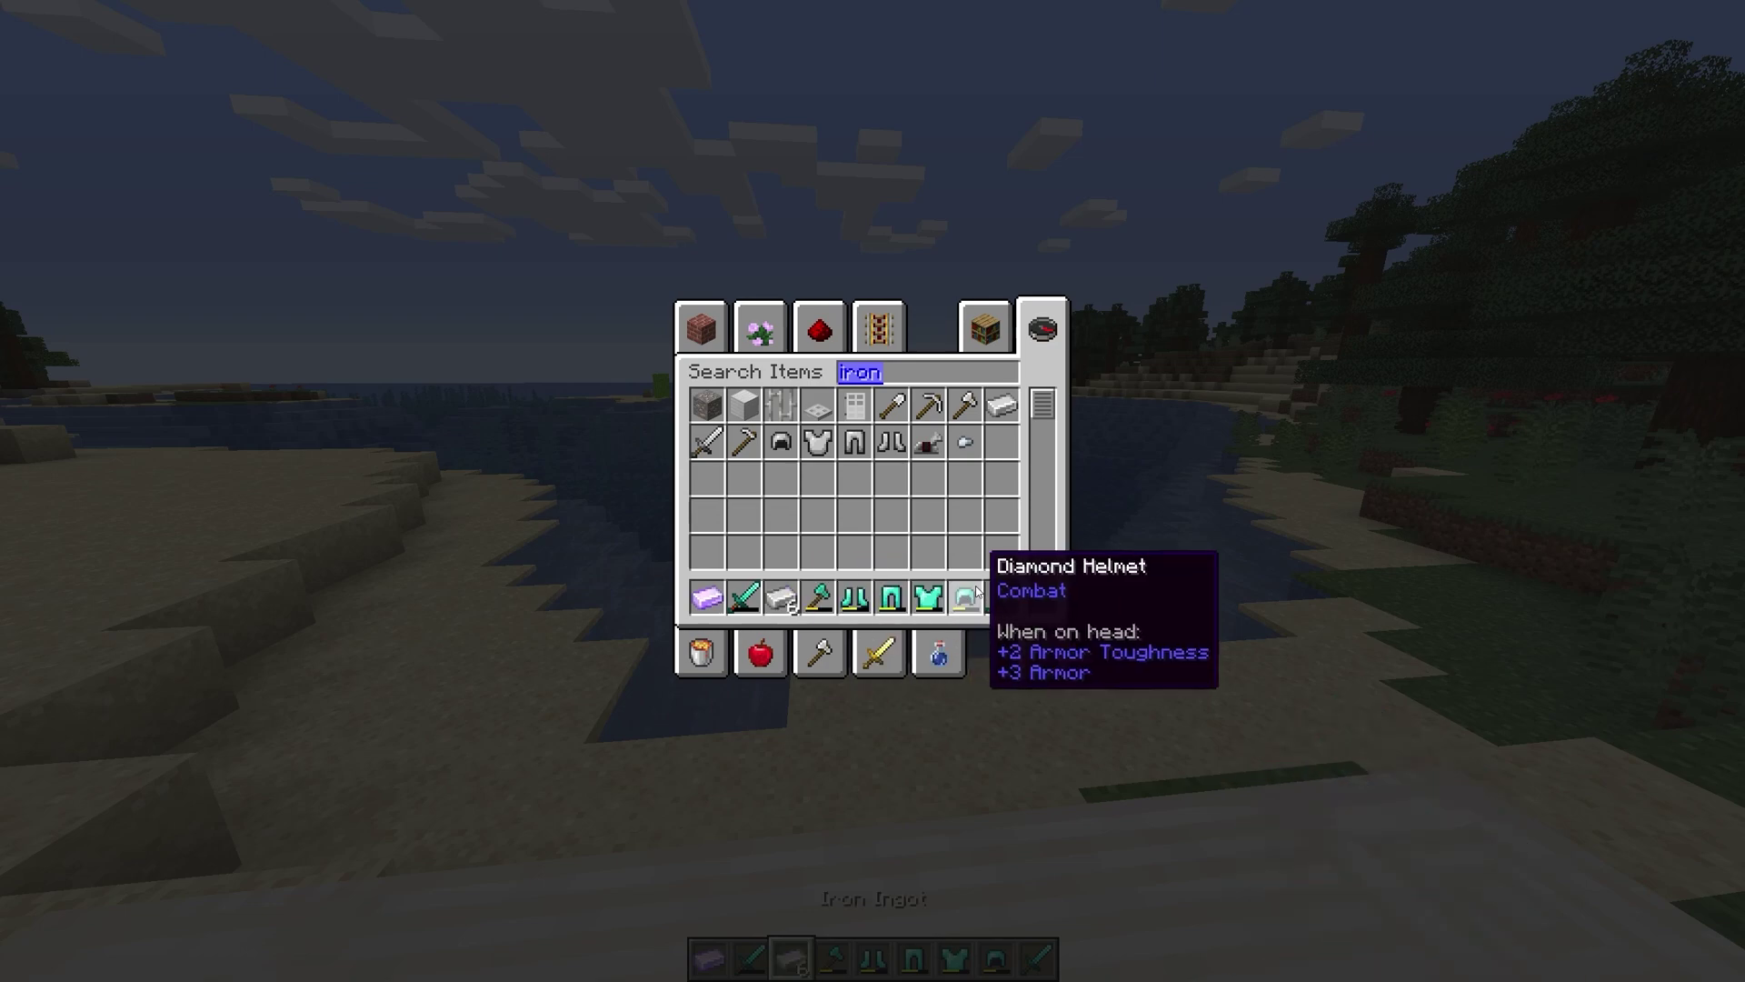
left_click(1042, 653)
left_click(819, 598)
left_click(1043, 597)
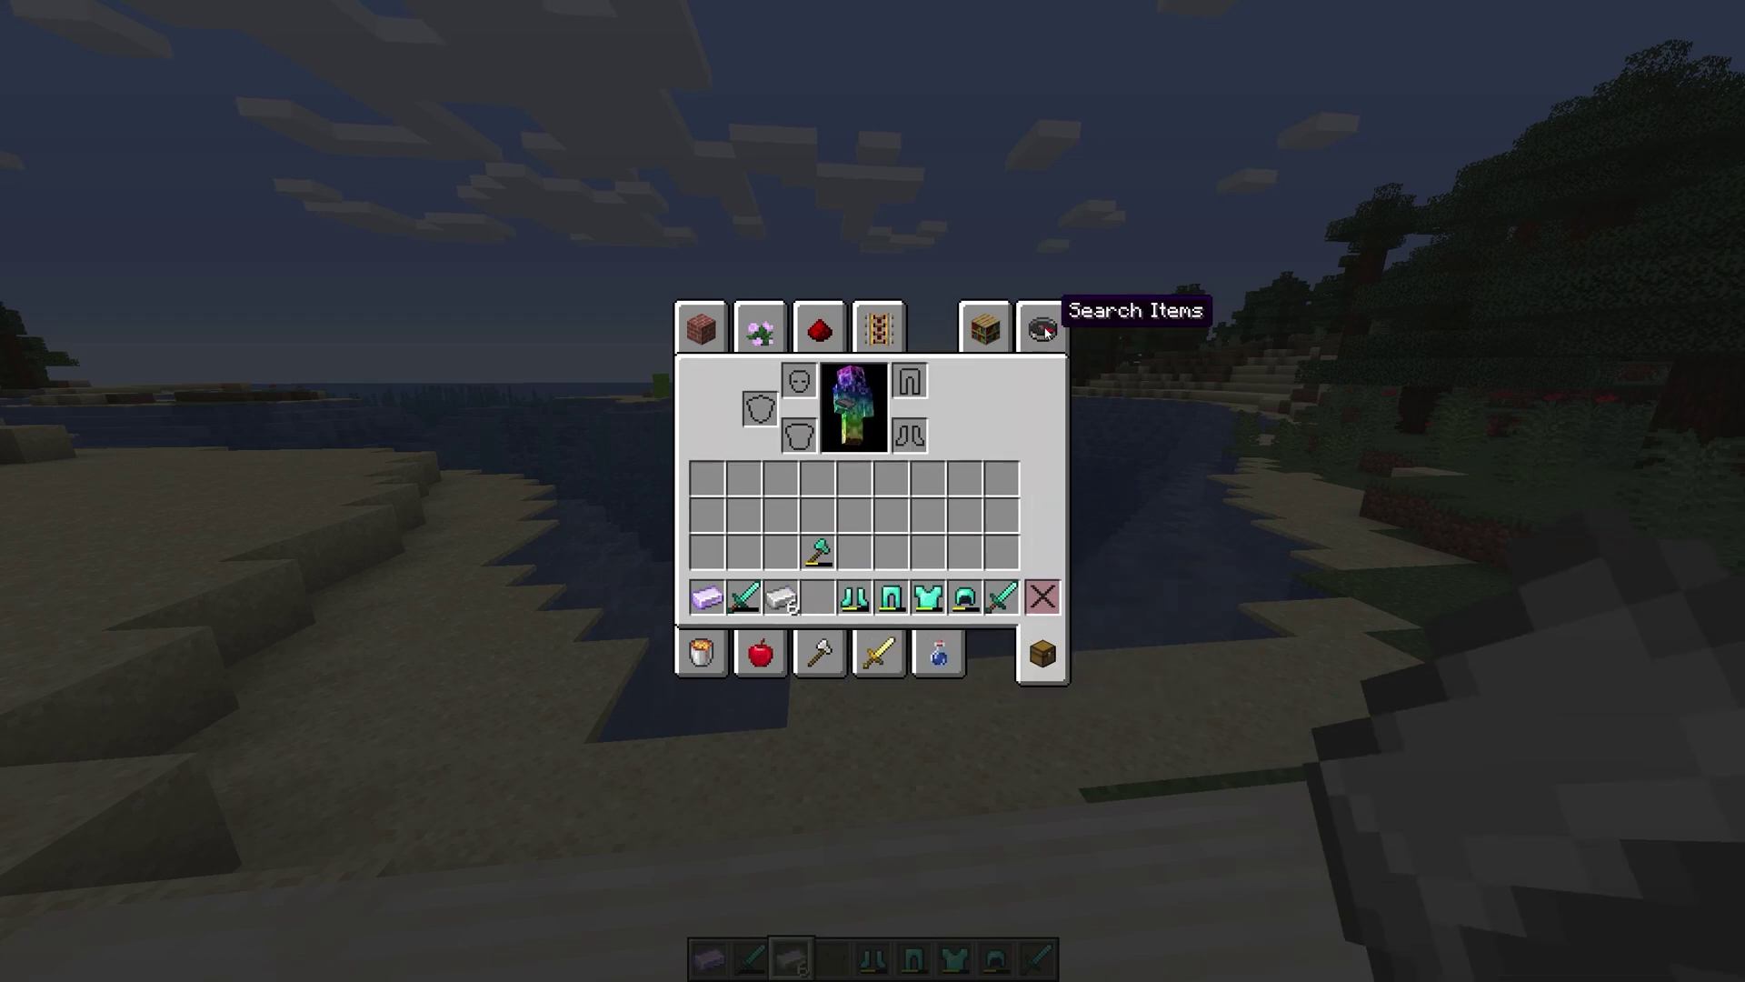
Step: Craft a hammer from a stick and iron ingots and place it in the first hotbar slot
left_click(1042, 329)
type("stick")
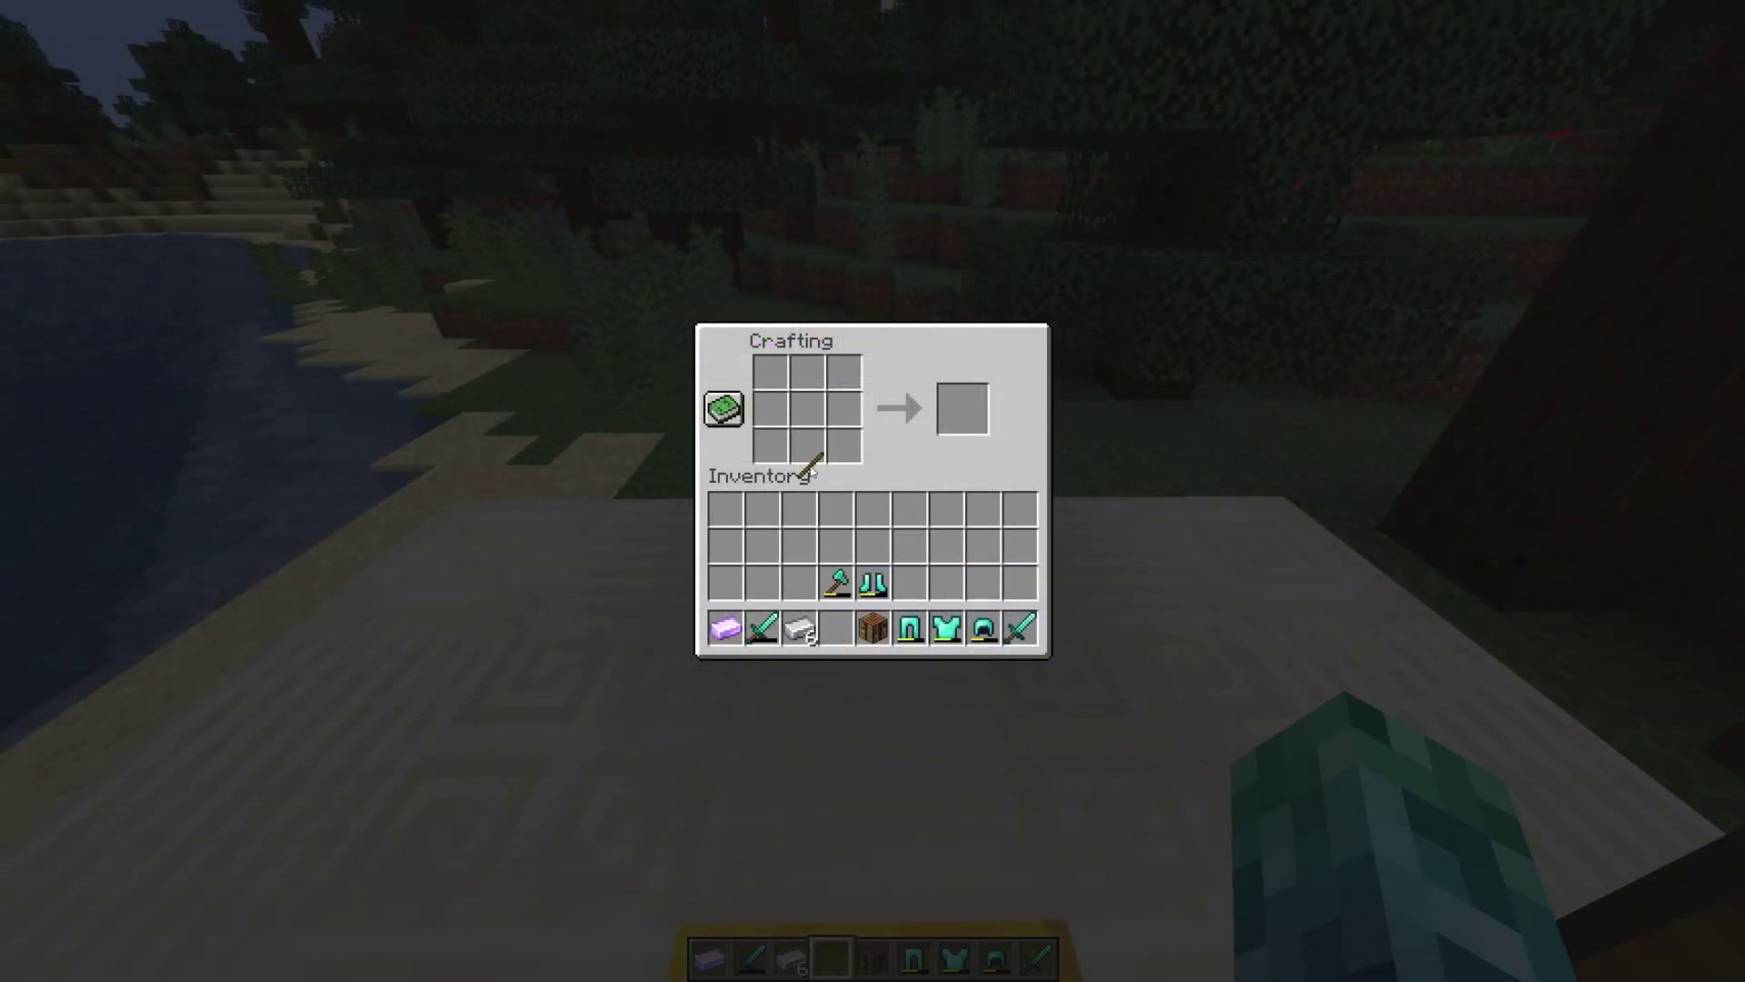
left_click(807, 446)
left_click(798, 627)
left_click_drag(770, 381, 775, 364)
left_click(964, 409)
left_click(800, 627)
left_click(800, 627)
left_click(724, 628)
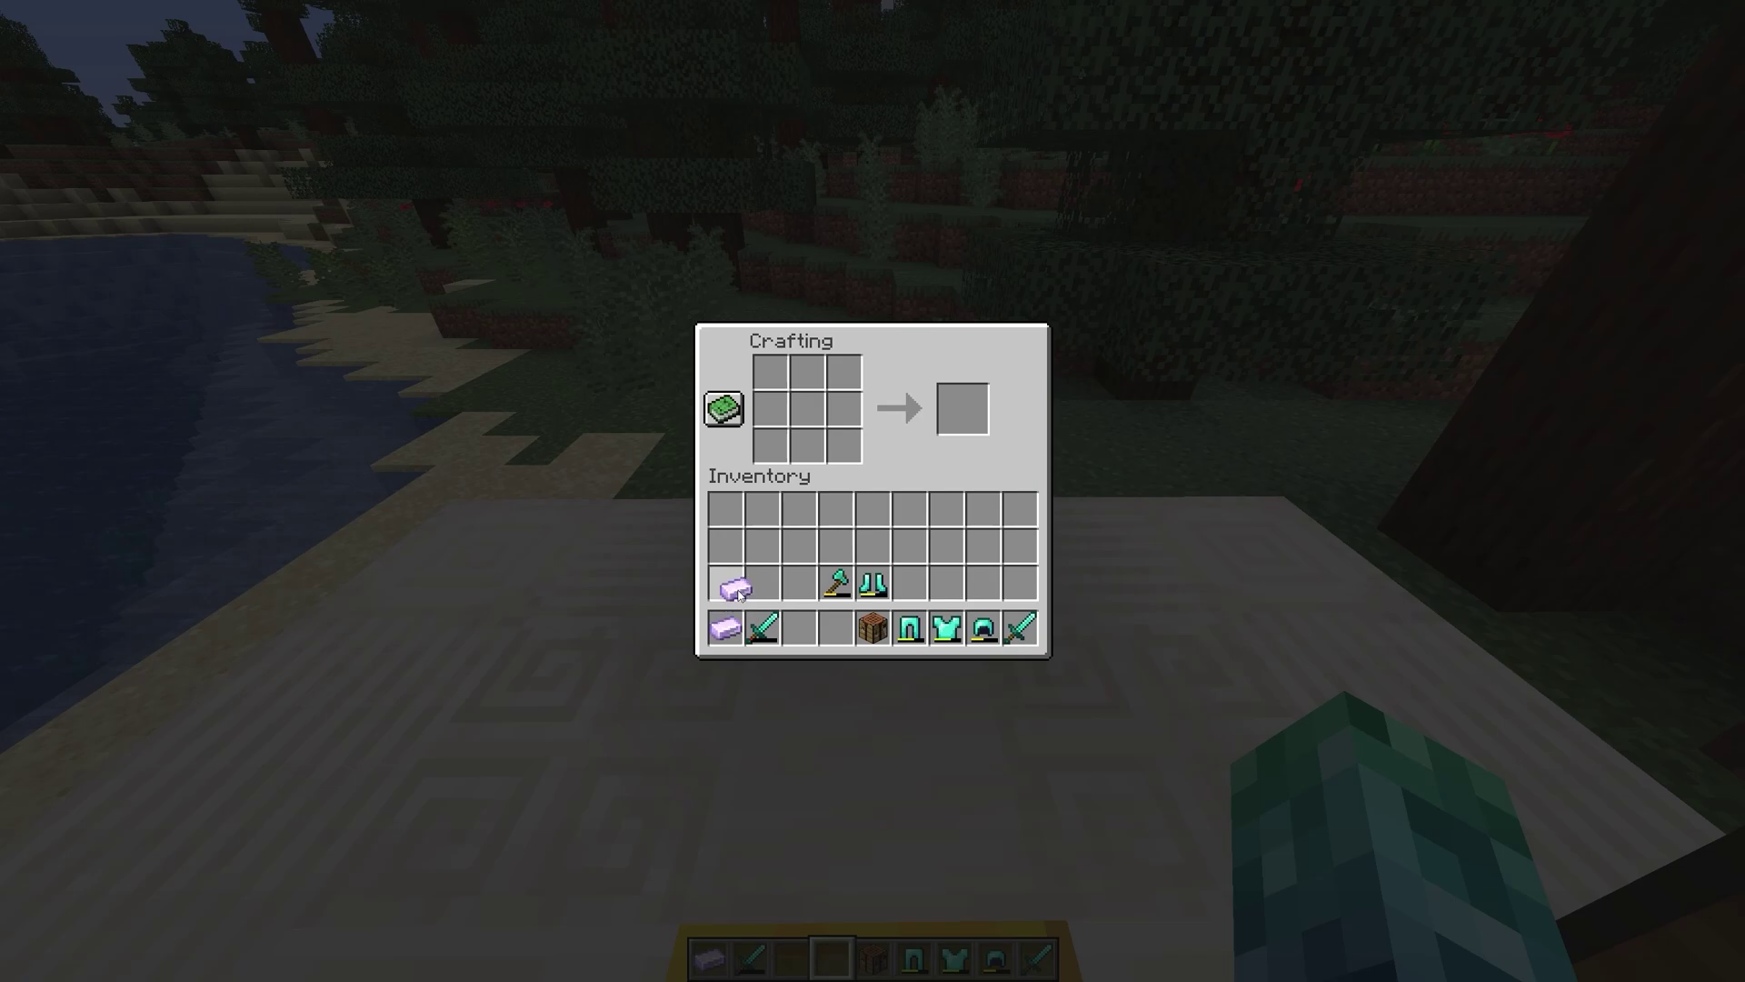
left_click(725, 582)
key("e")
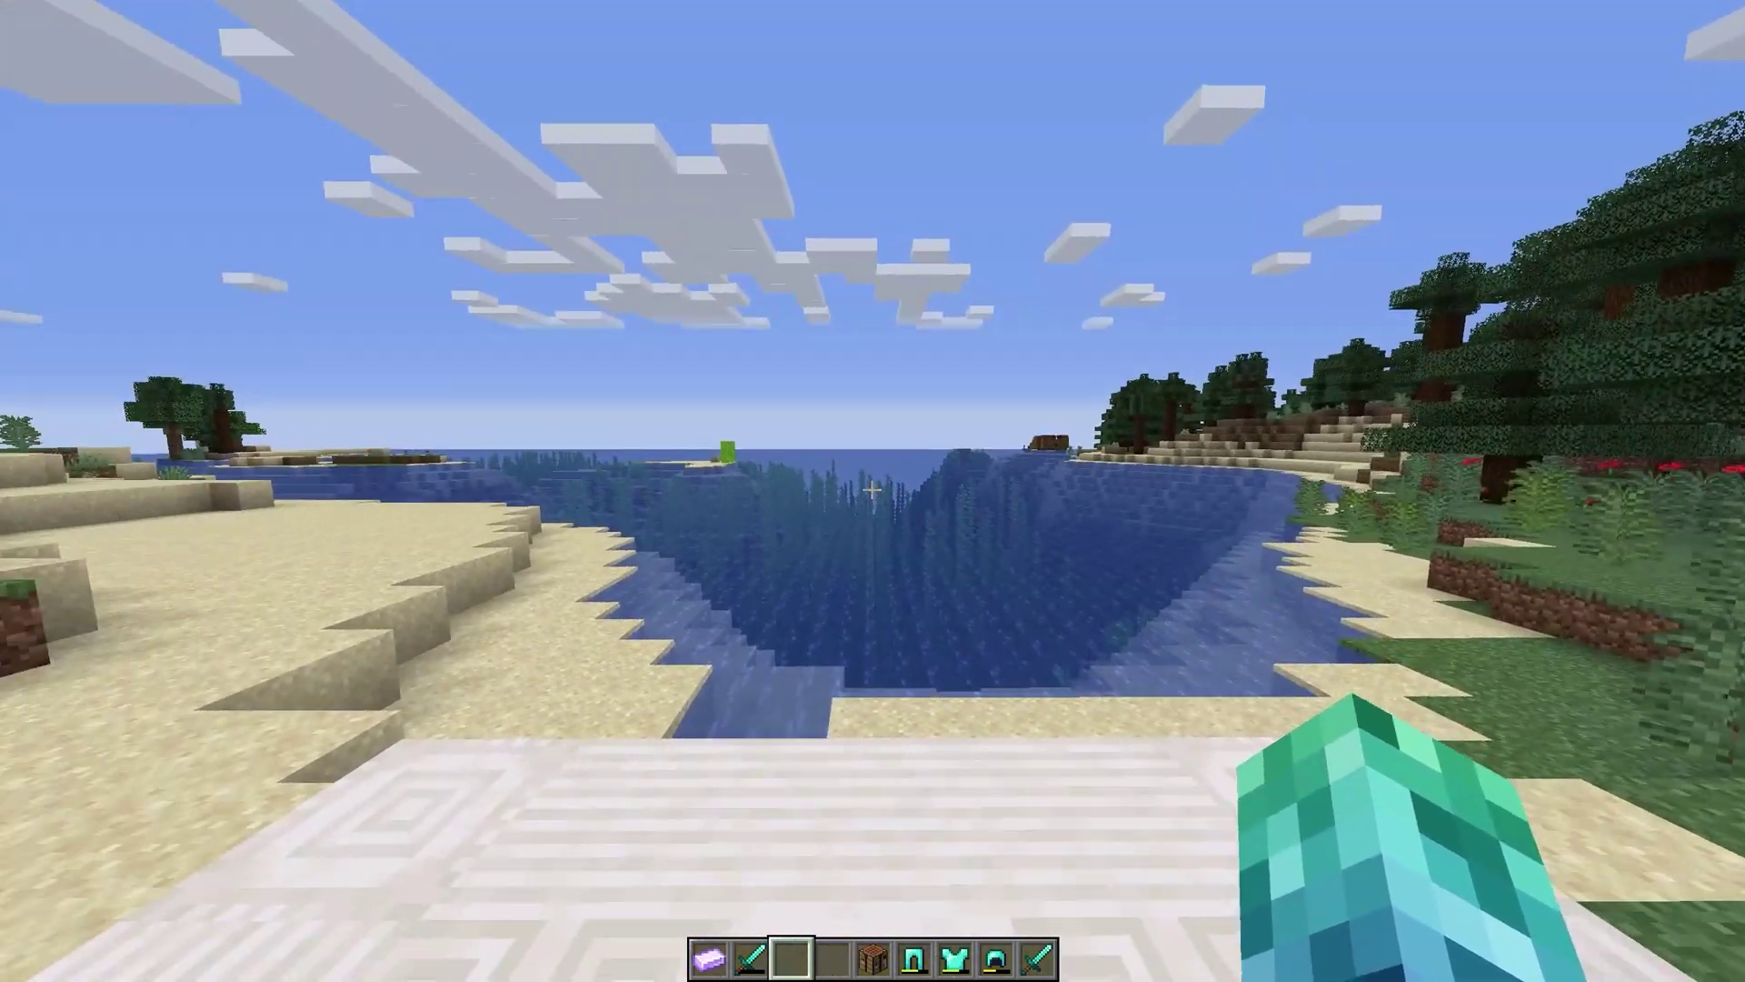
Step: Try repairing the diamond sword with the hammer in creative mode
key("2")
key("1")
right_click(873, 491)
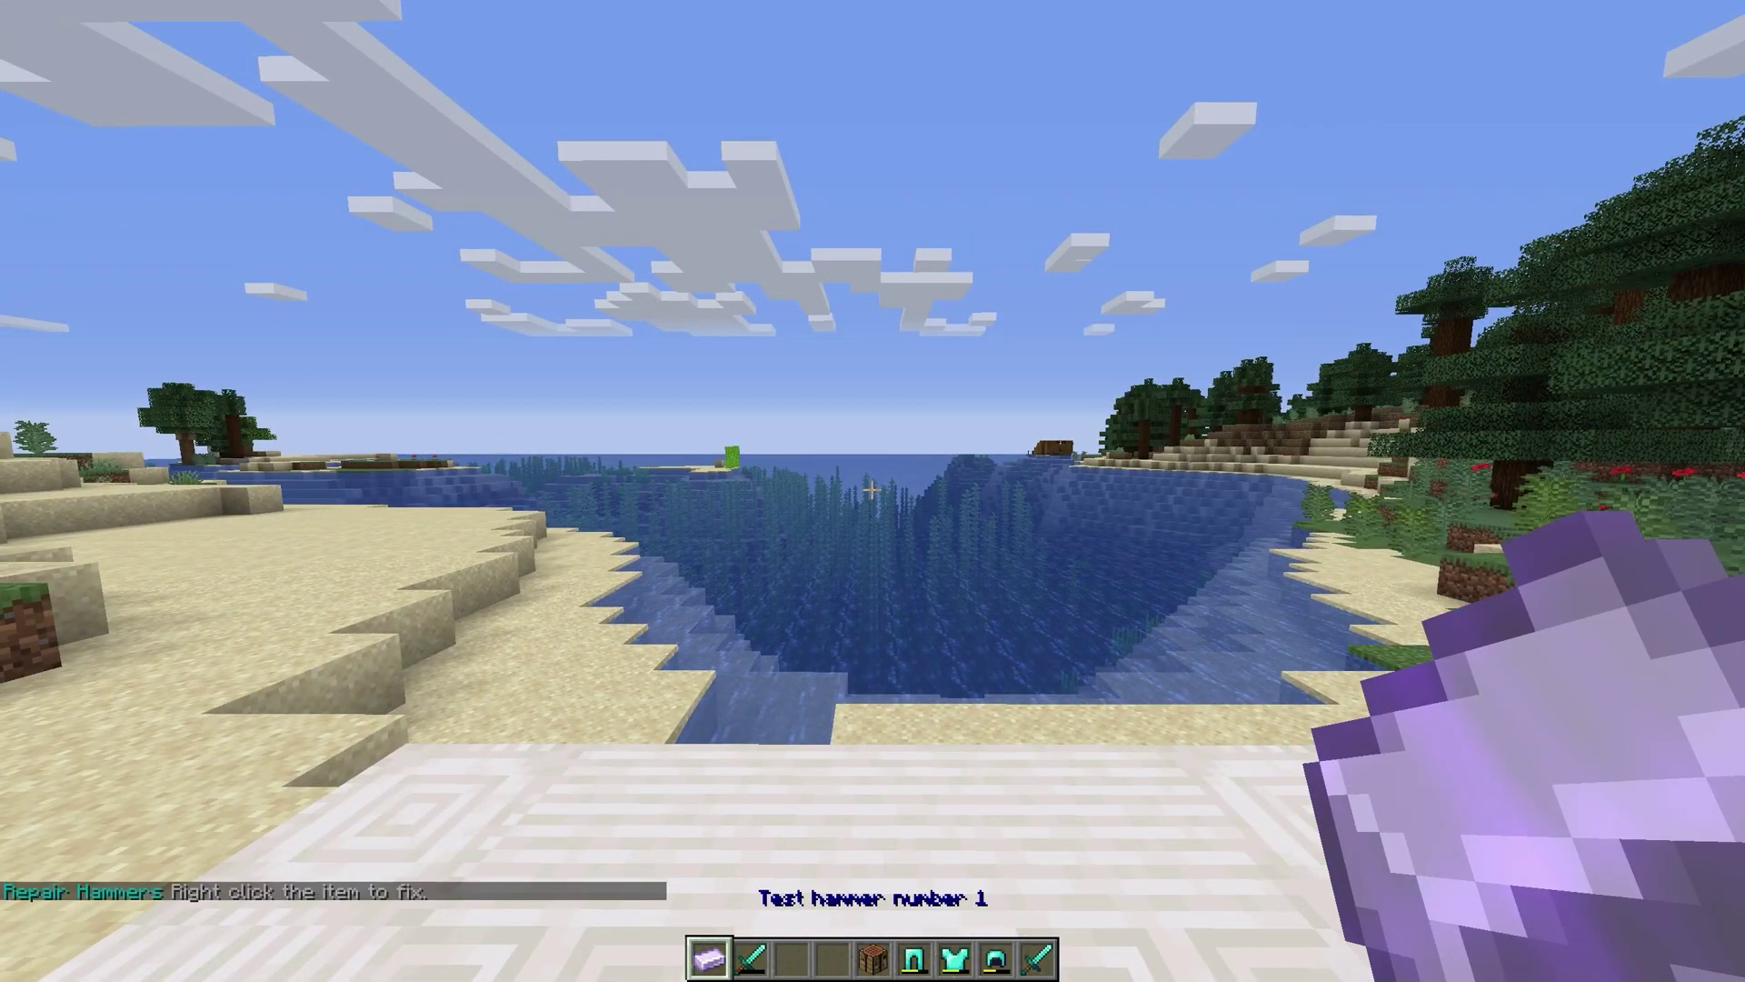
key("2")
key("1")
Step: Switch to survival mode and apply the hammer onto the diamond sword in the inventory
key("F3+F4")
key("e")
left_click(725, 627)
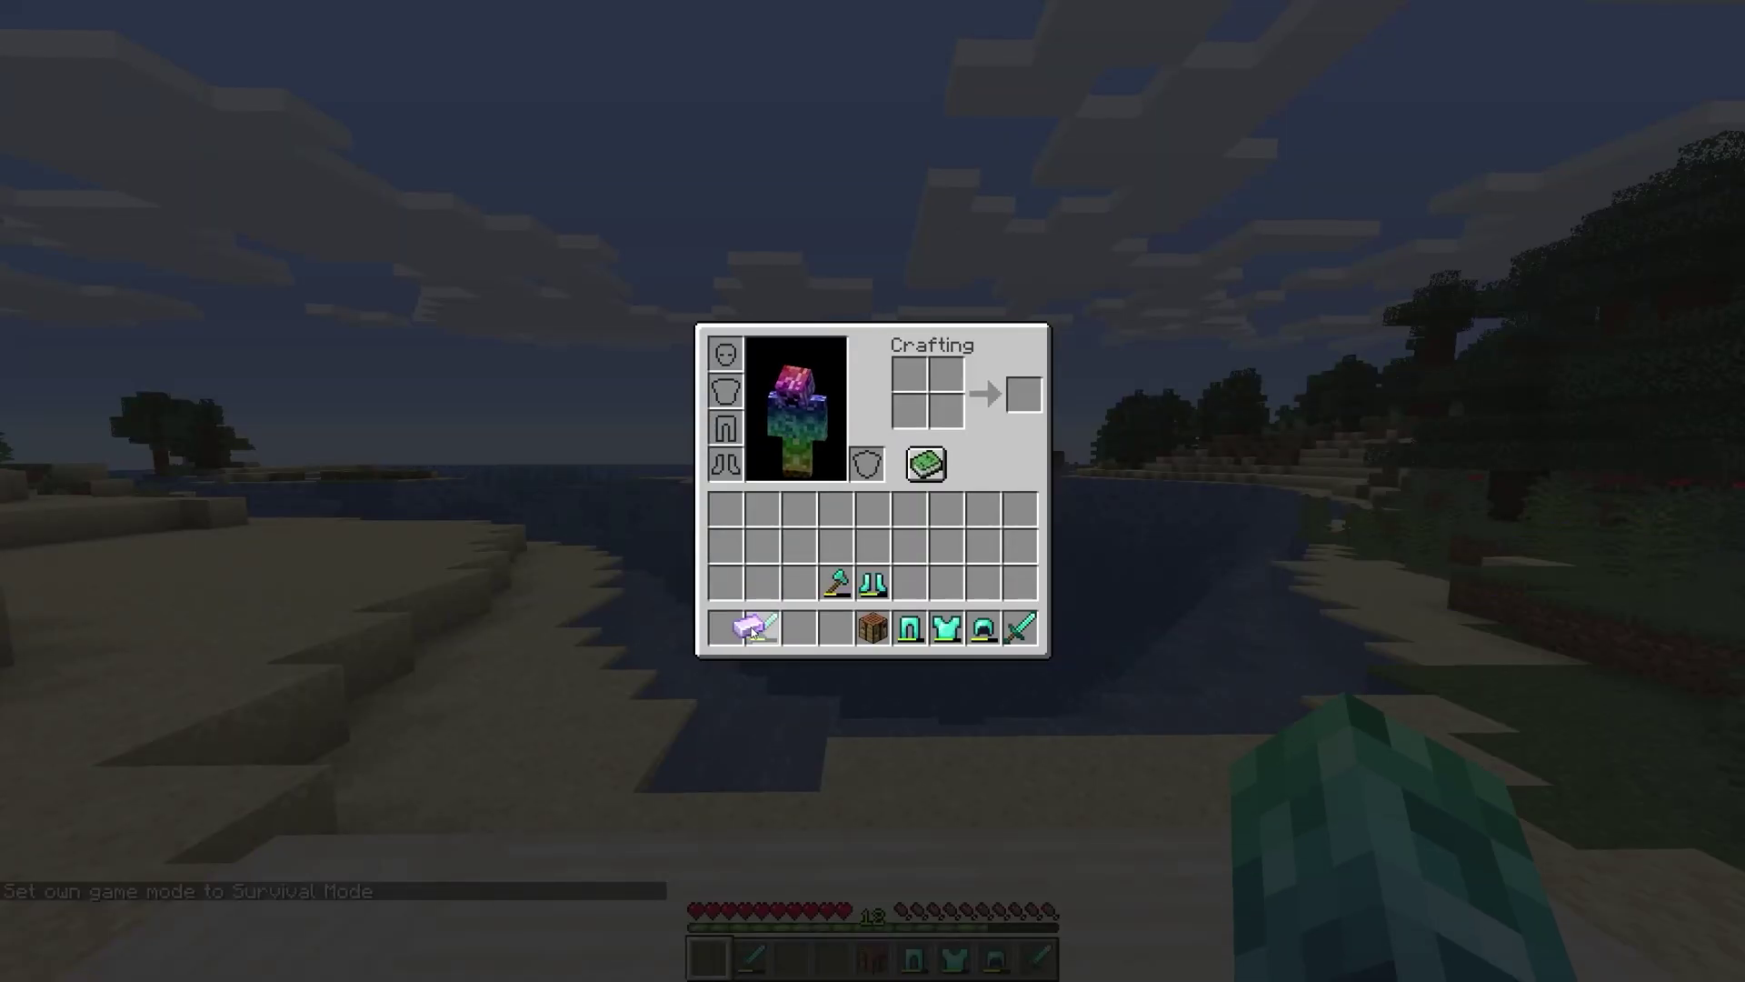
right_click(764, 627)
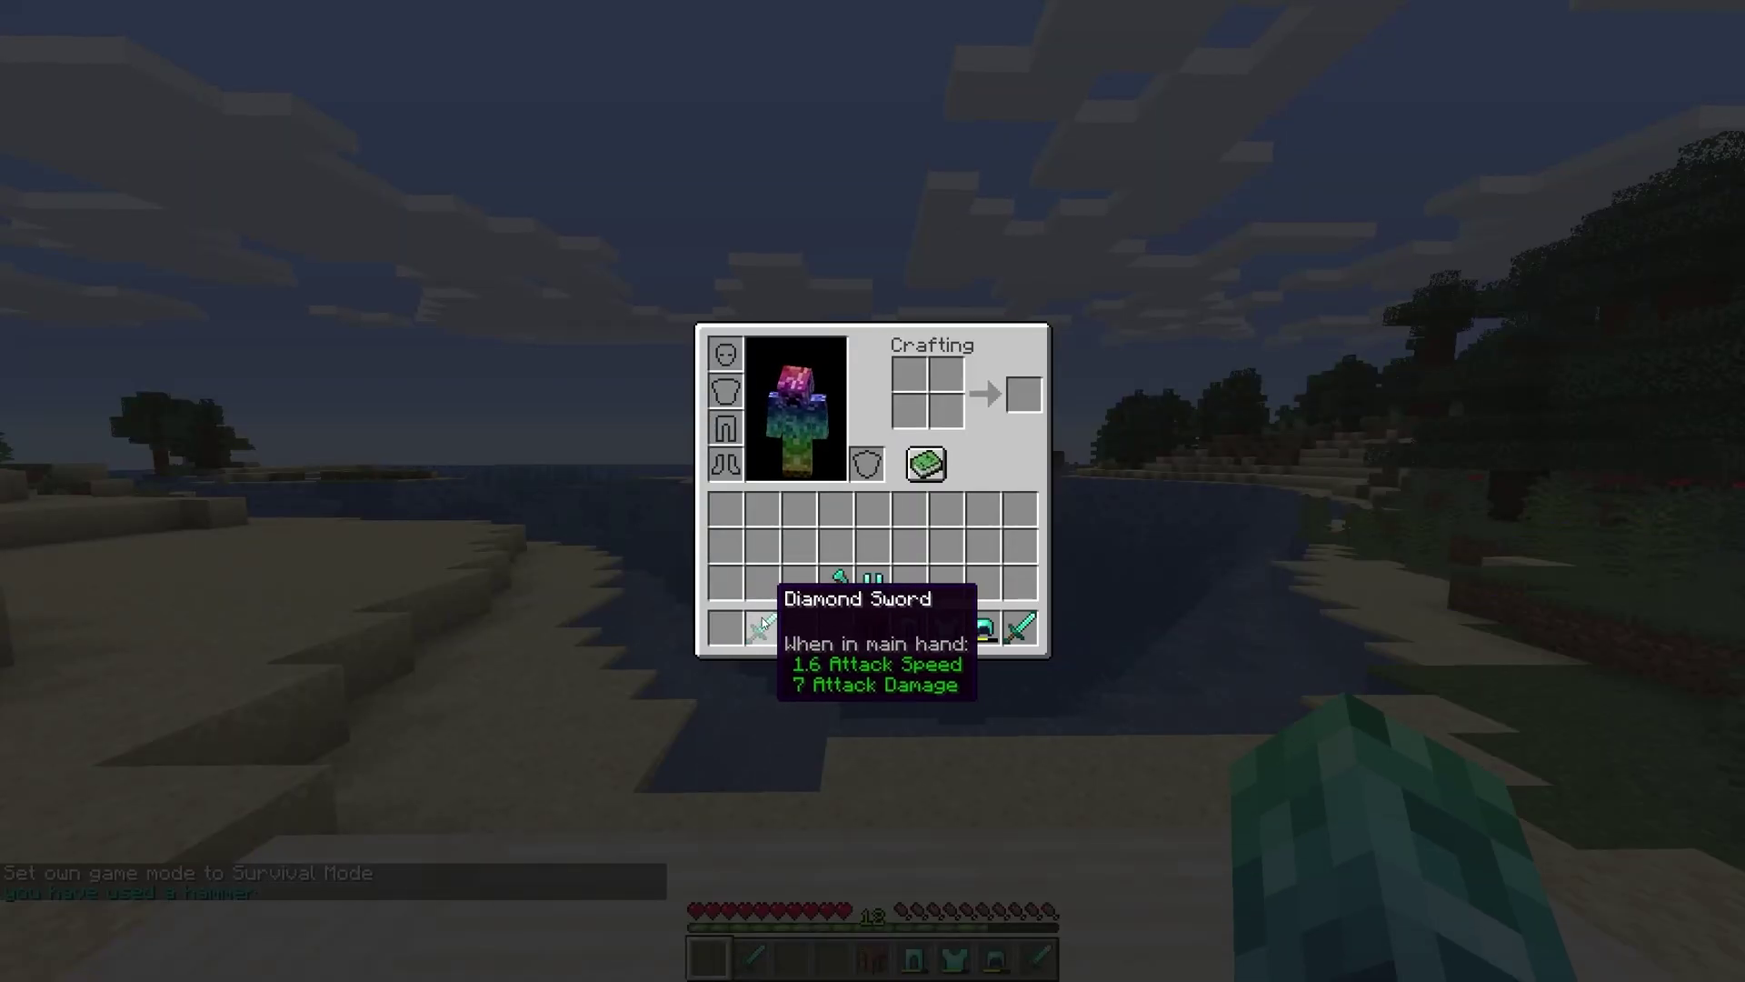
left_click(760, 627)
left_click(738, 631)
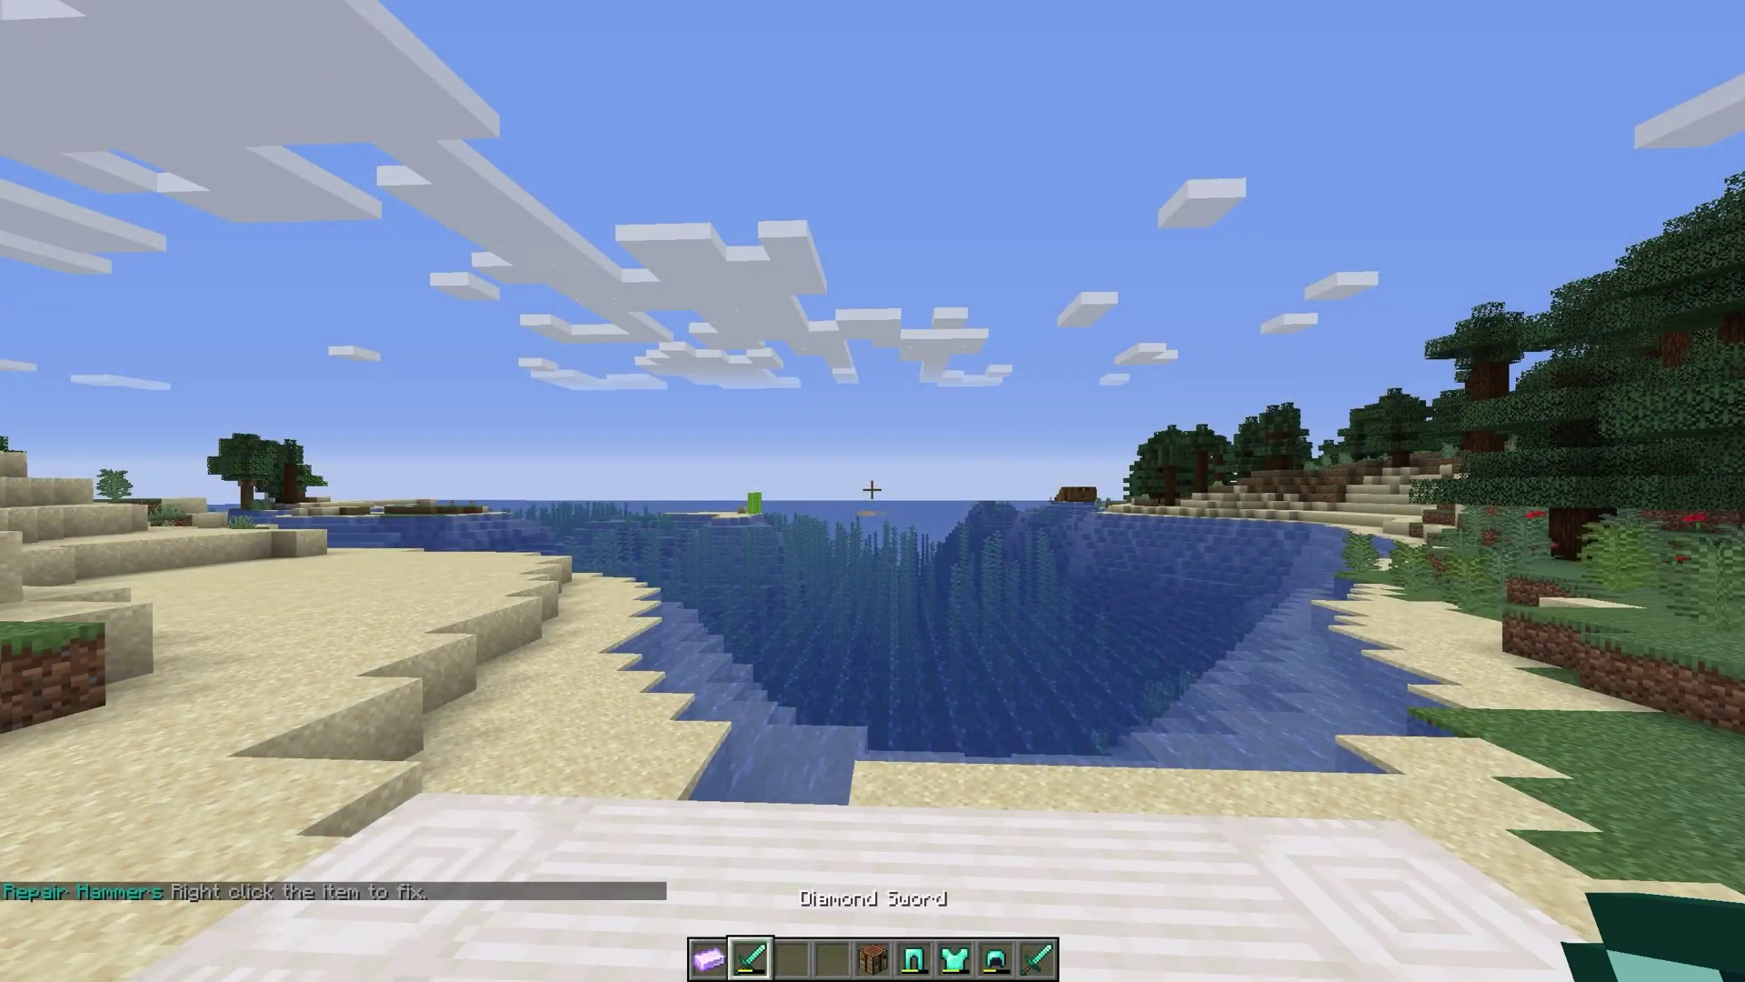
Step: Set the player's balance to 50 with /eco set, then repair the sword with the Sword hammer
right_click(872, 489)
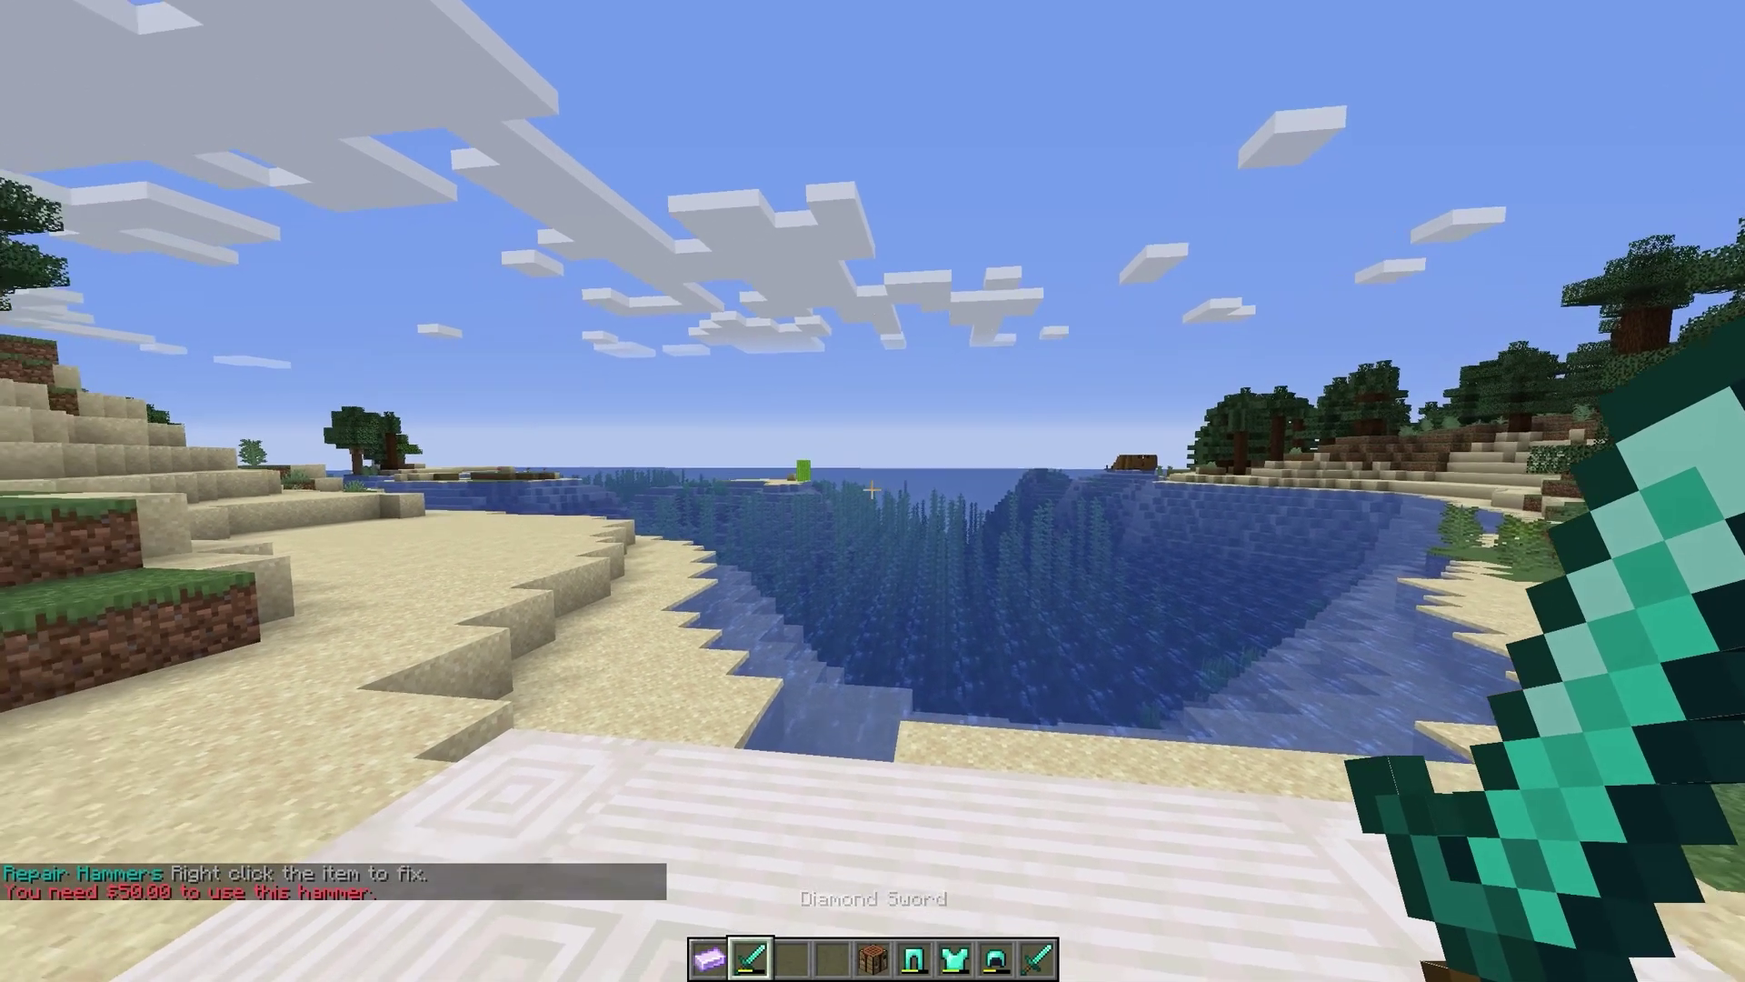
key("slash")
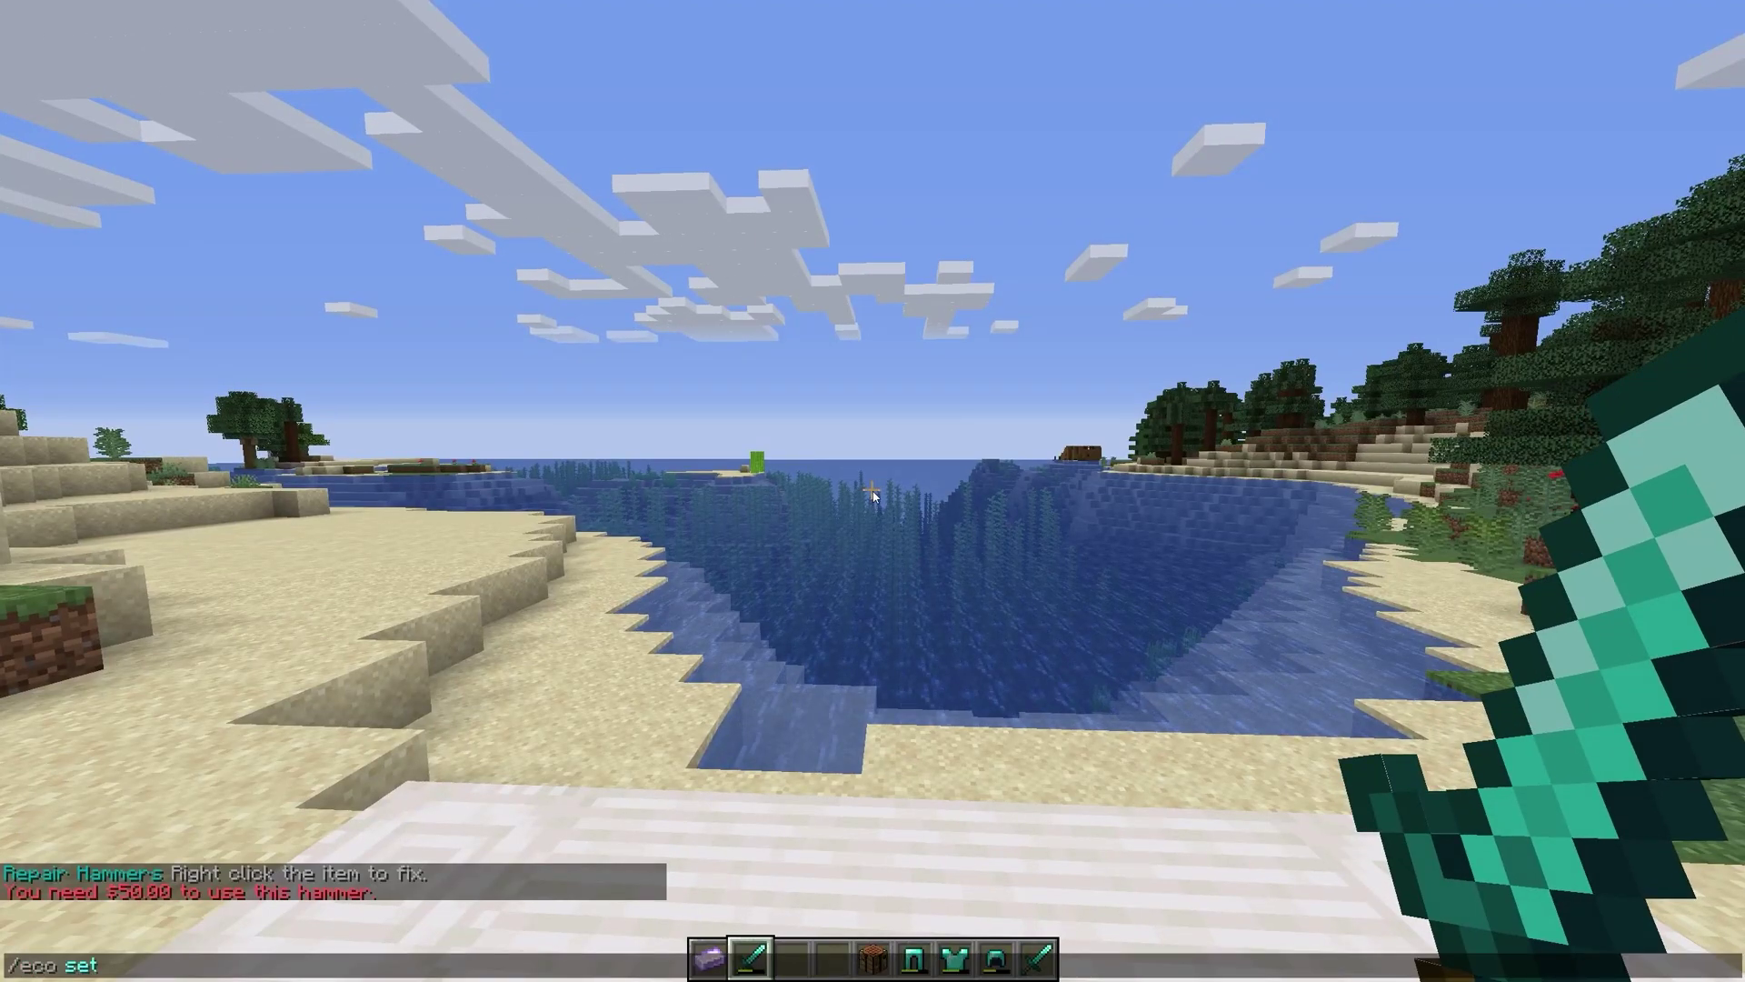
type("eco set tcno 50")
key("Return")
key("1")
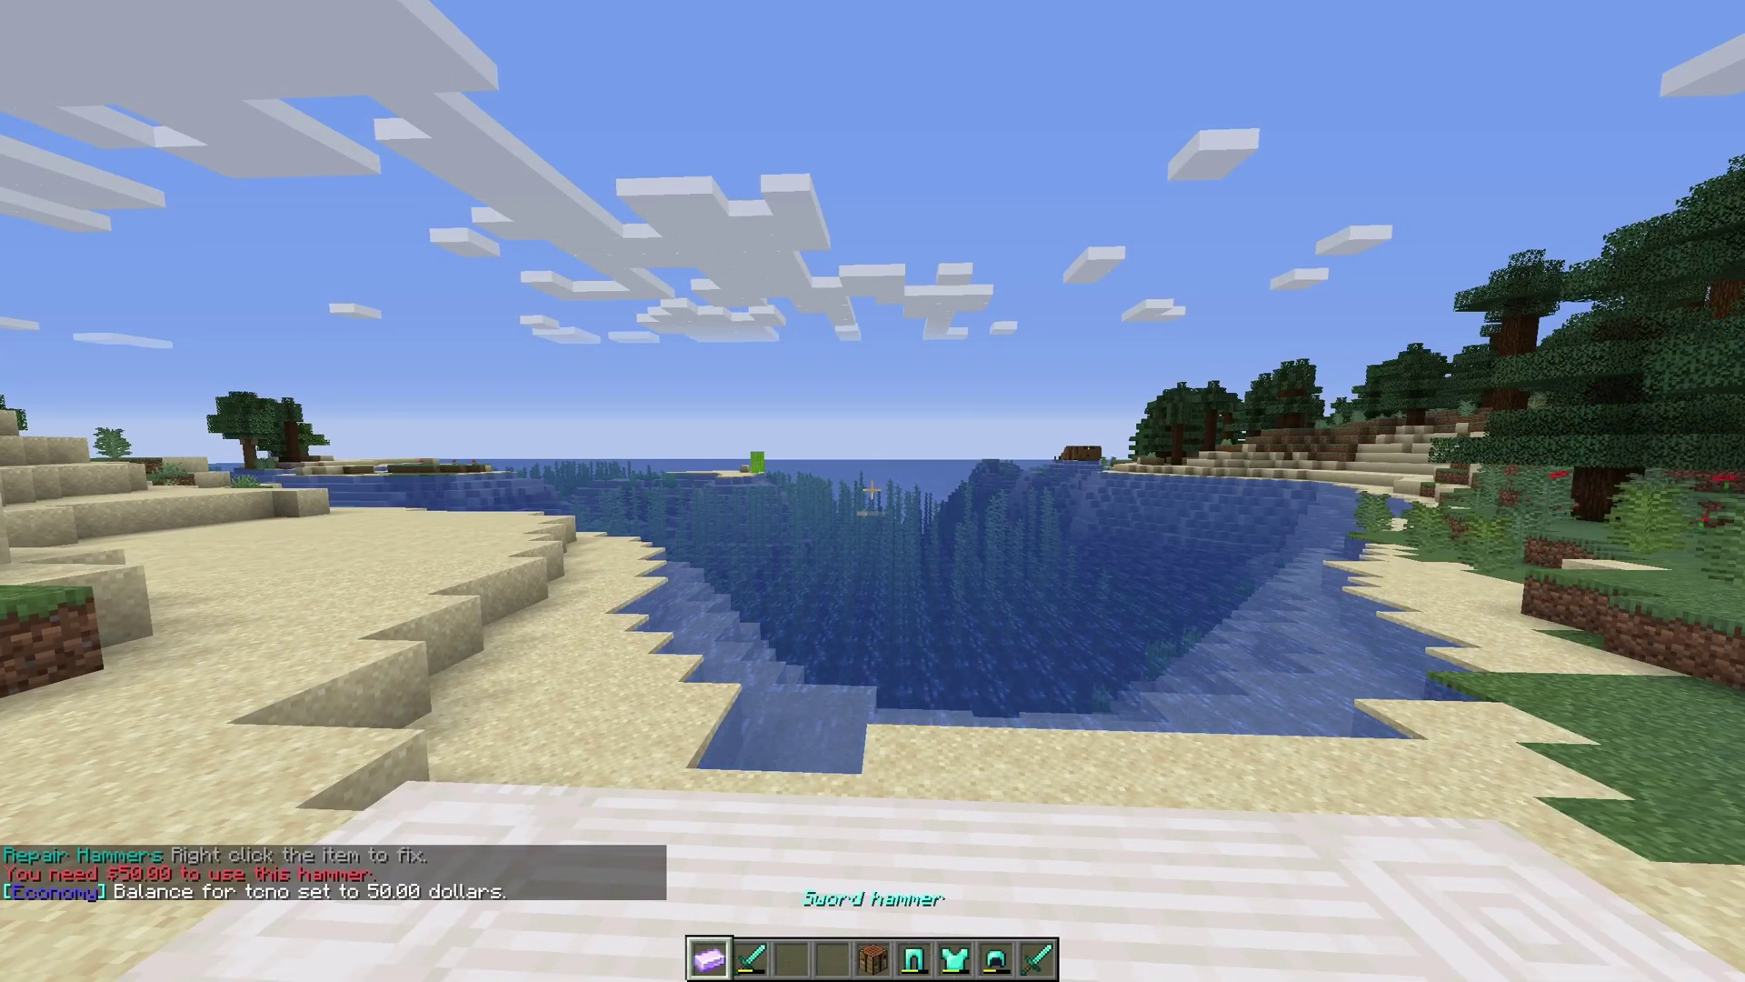
right_click(872, 489)
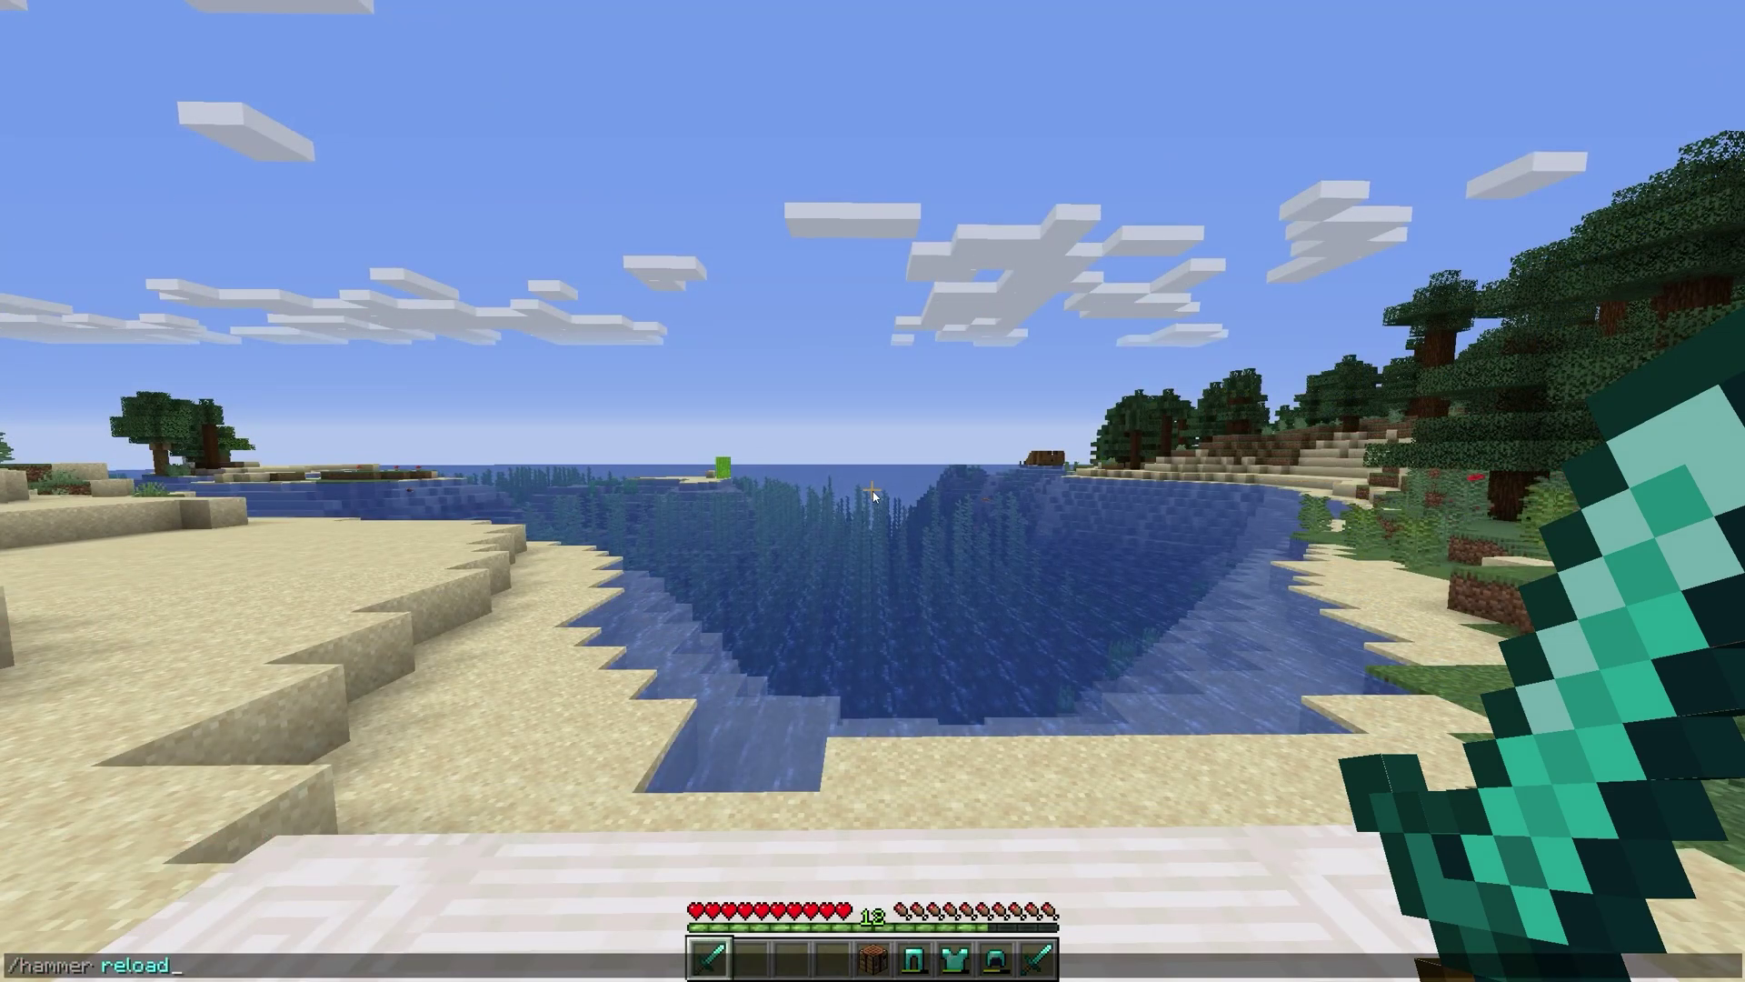
Step: Reload the plugin config and show RepairHammers info with /hammer
key("Return")
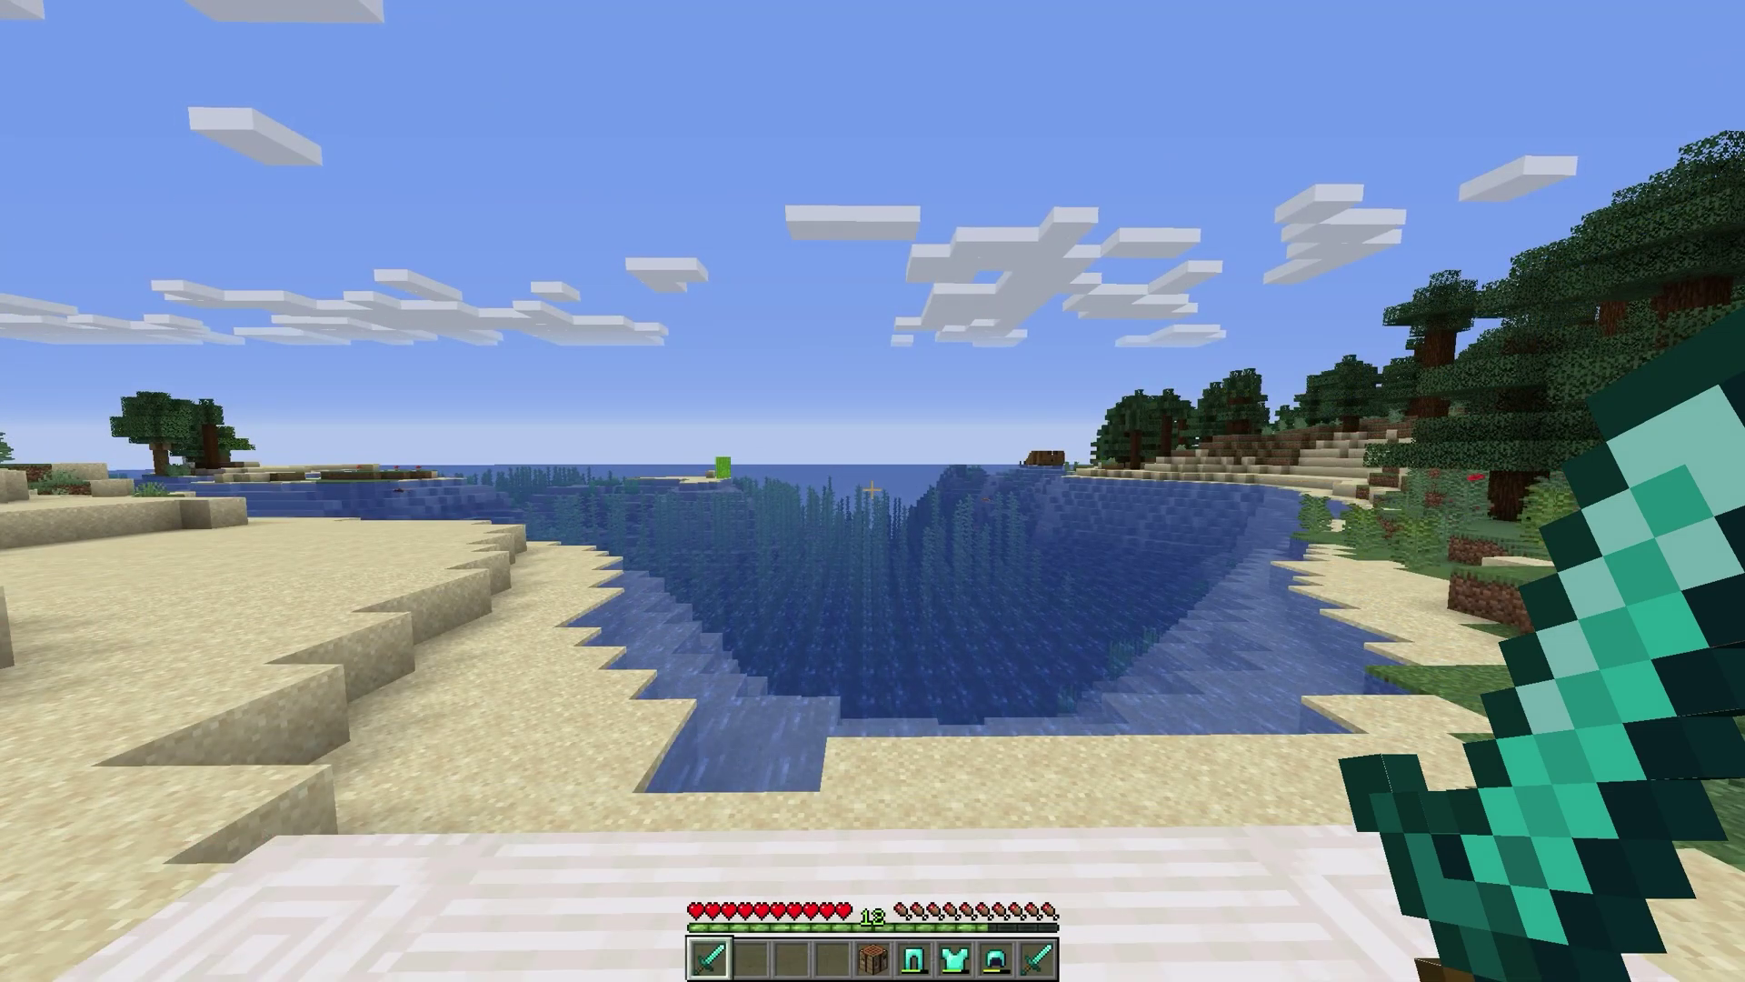
type("/hammer i")
key("Return")
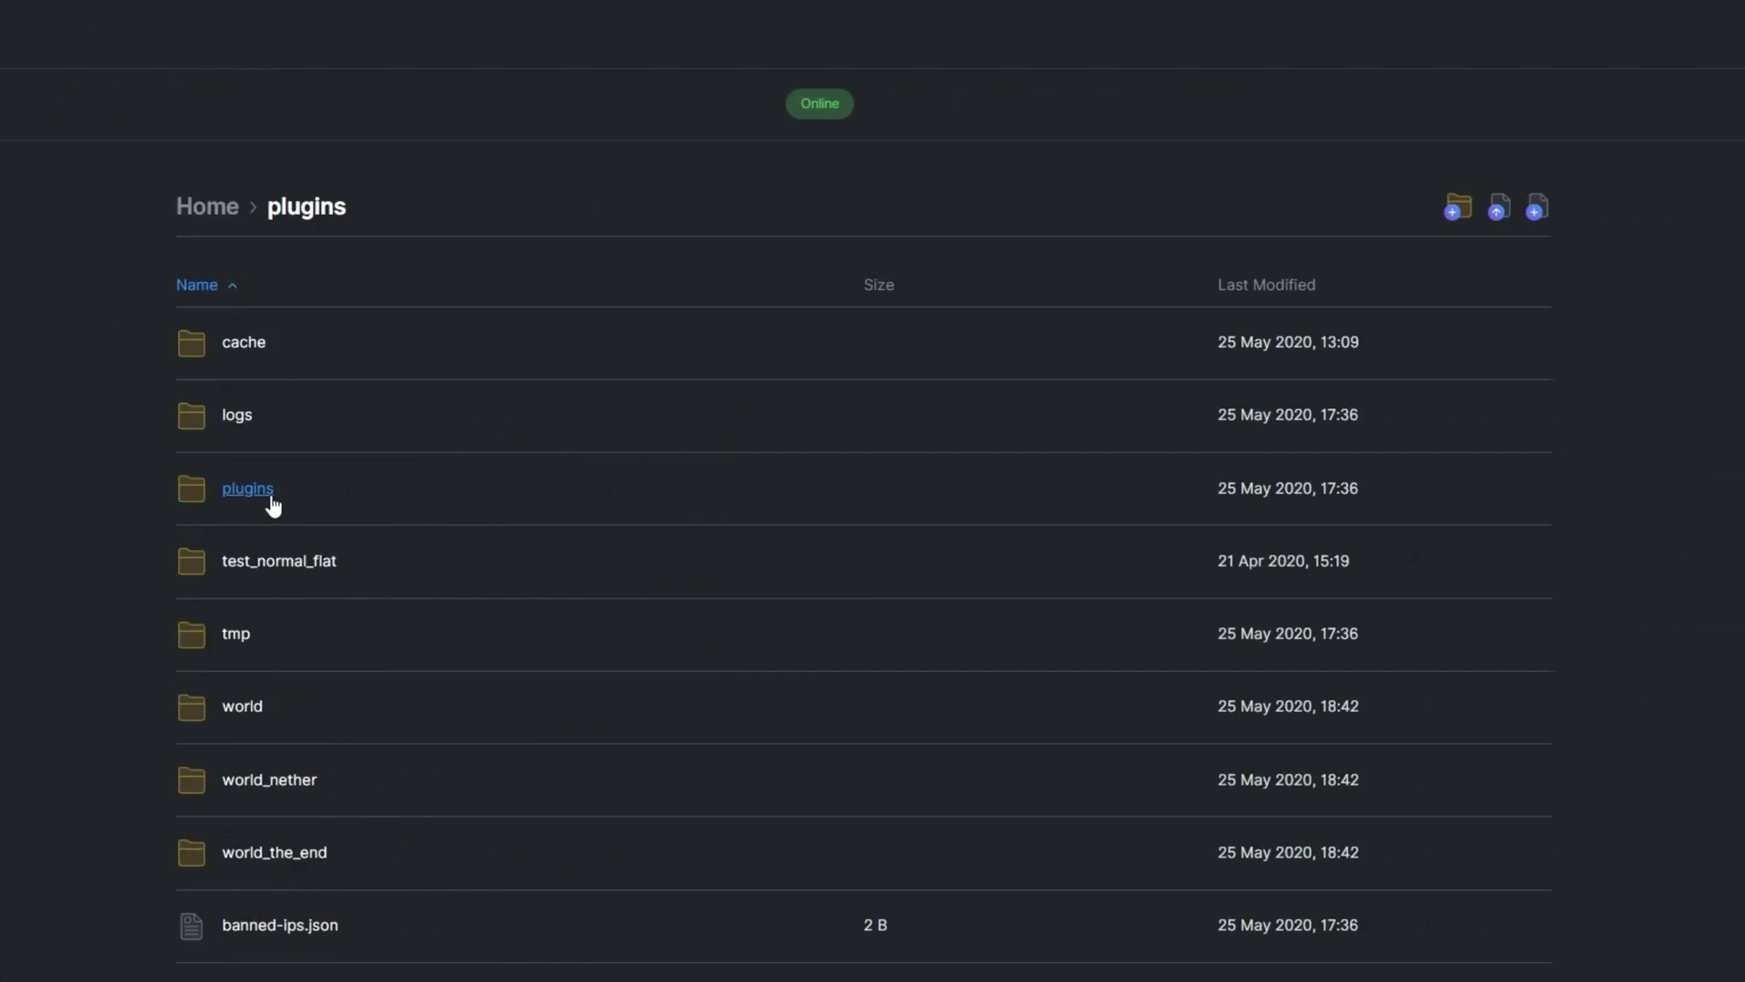
Step: Open RepairHammers' config.yml and go over the hammer-use options, fixable items and rpgitems setting
left_click(271, 499)
left_click(270, 500)
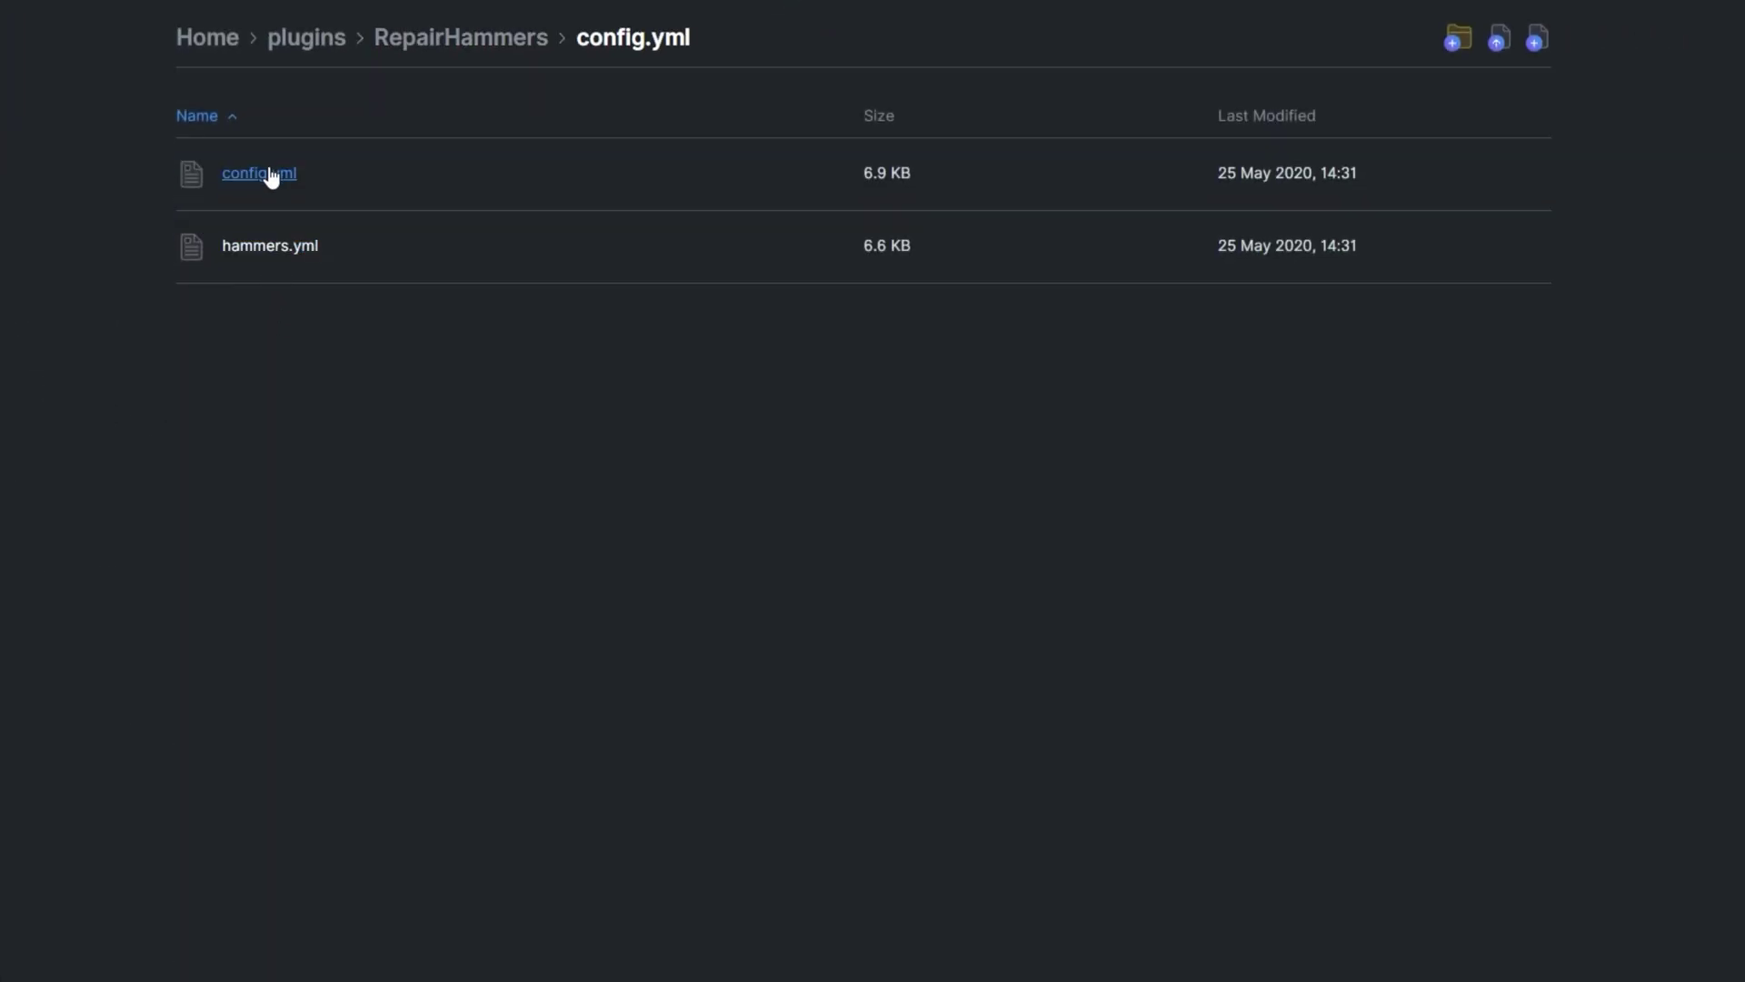
scroll(891, 356, "down", 20)
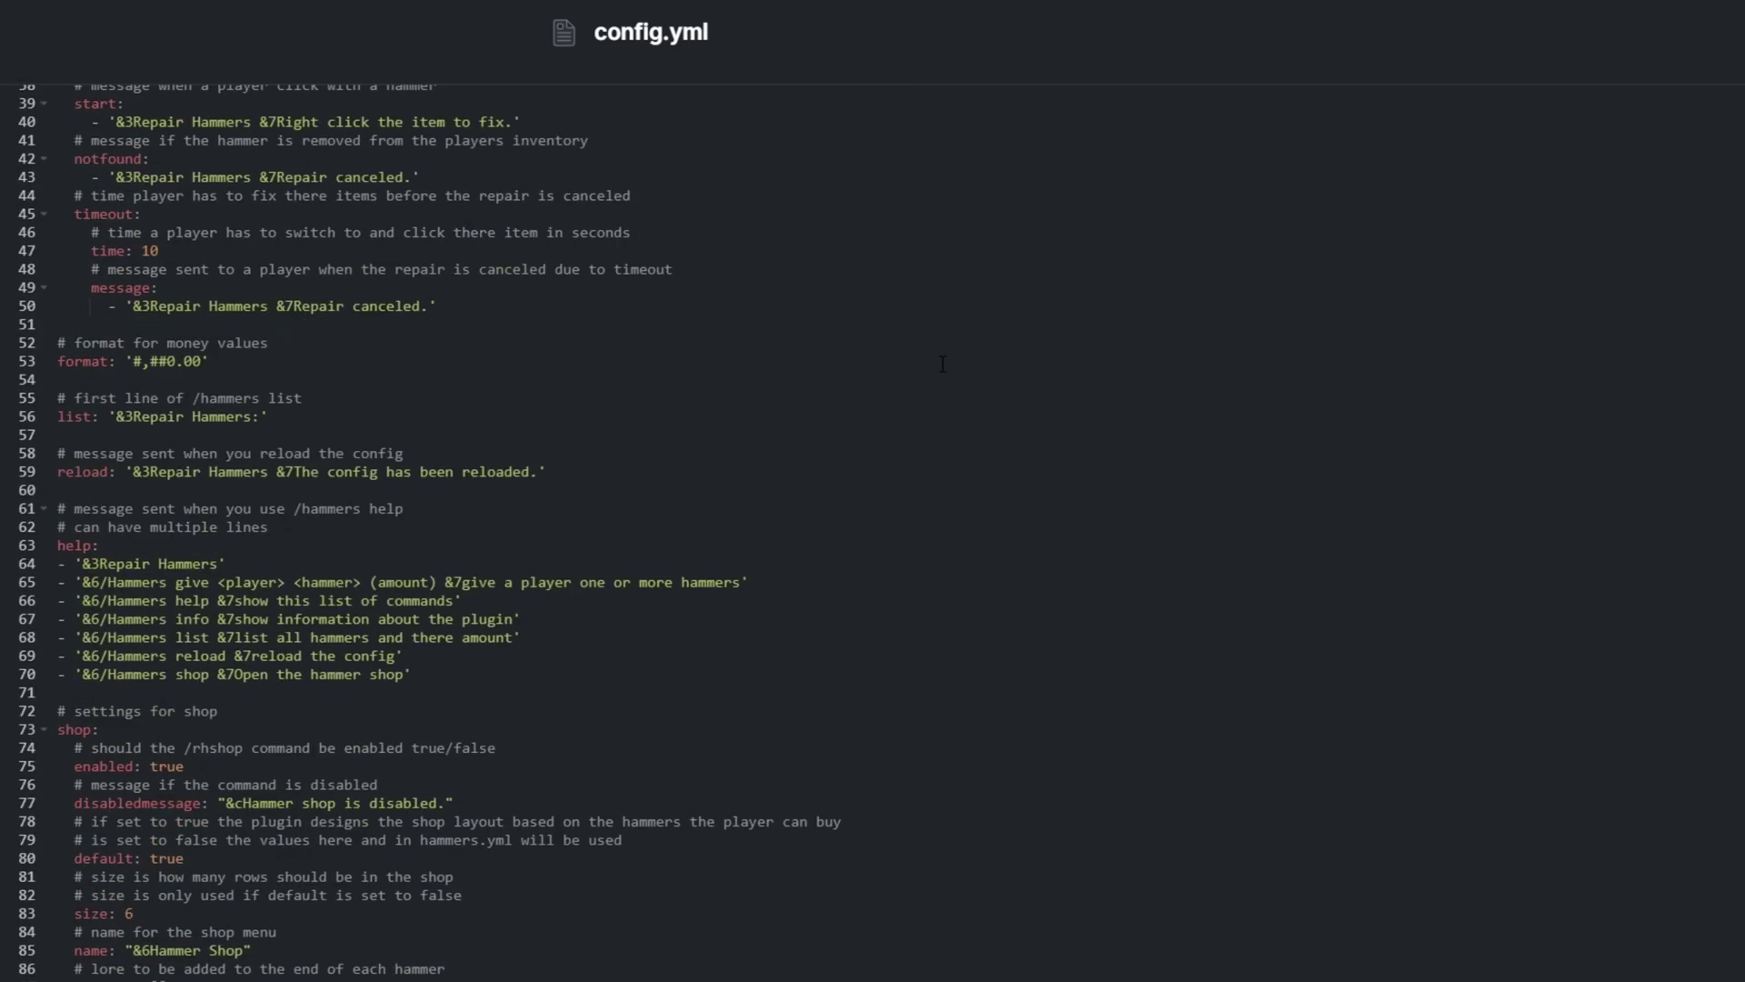
scroll(943, 364, "down", 4)
scroll(941, 381, "up", 20)
scroll(939, 399, "up", 5)
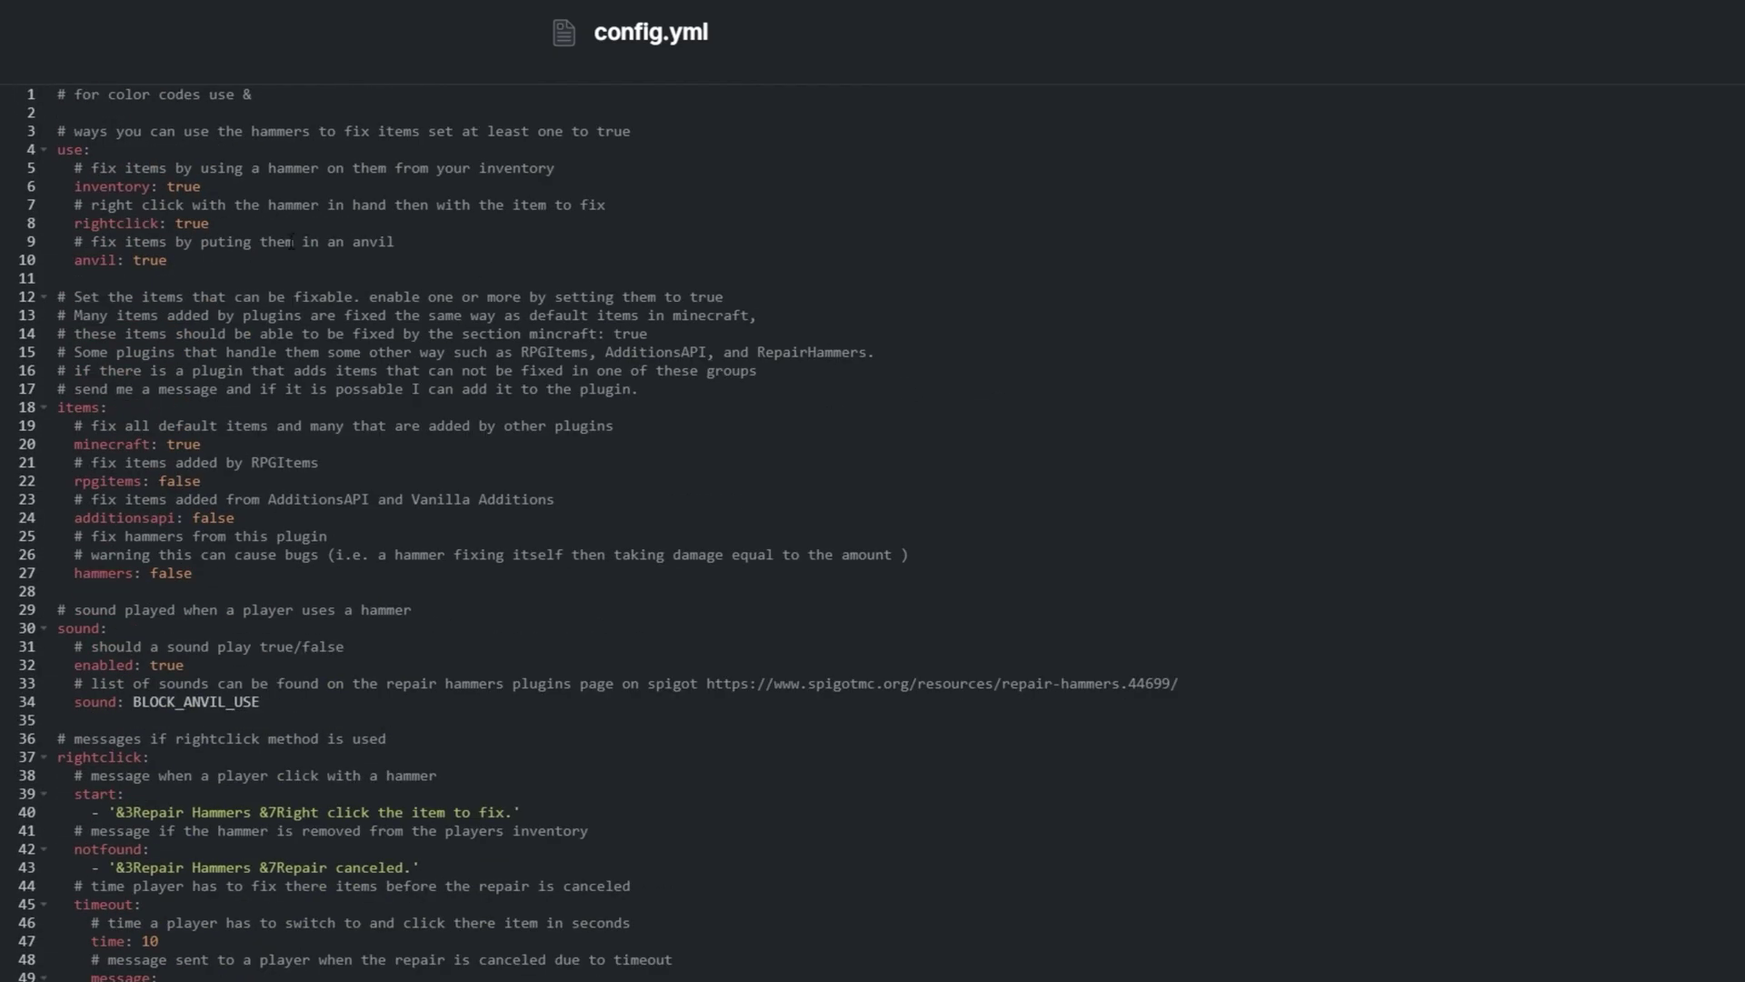
left_click_drag(291, 258, 43, 135)
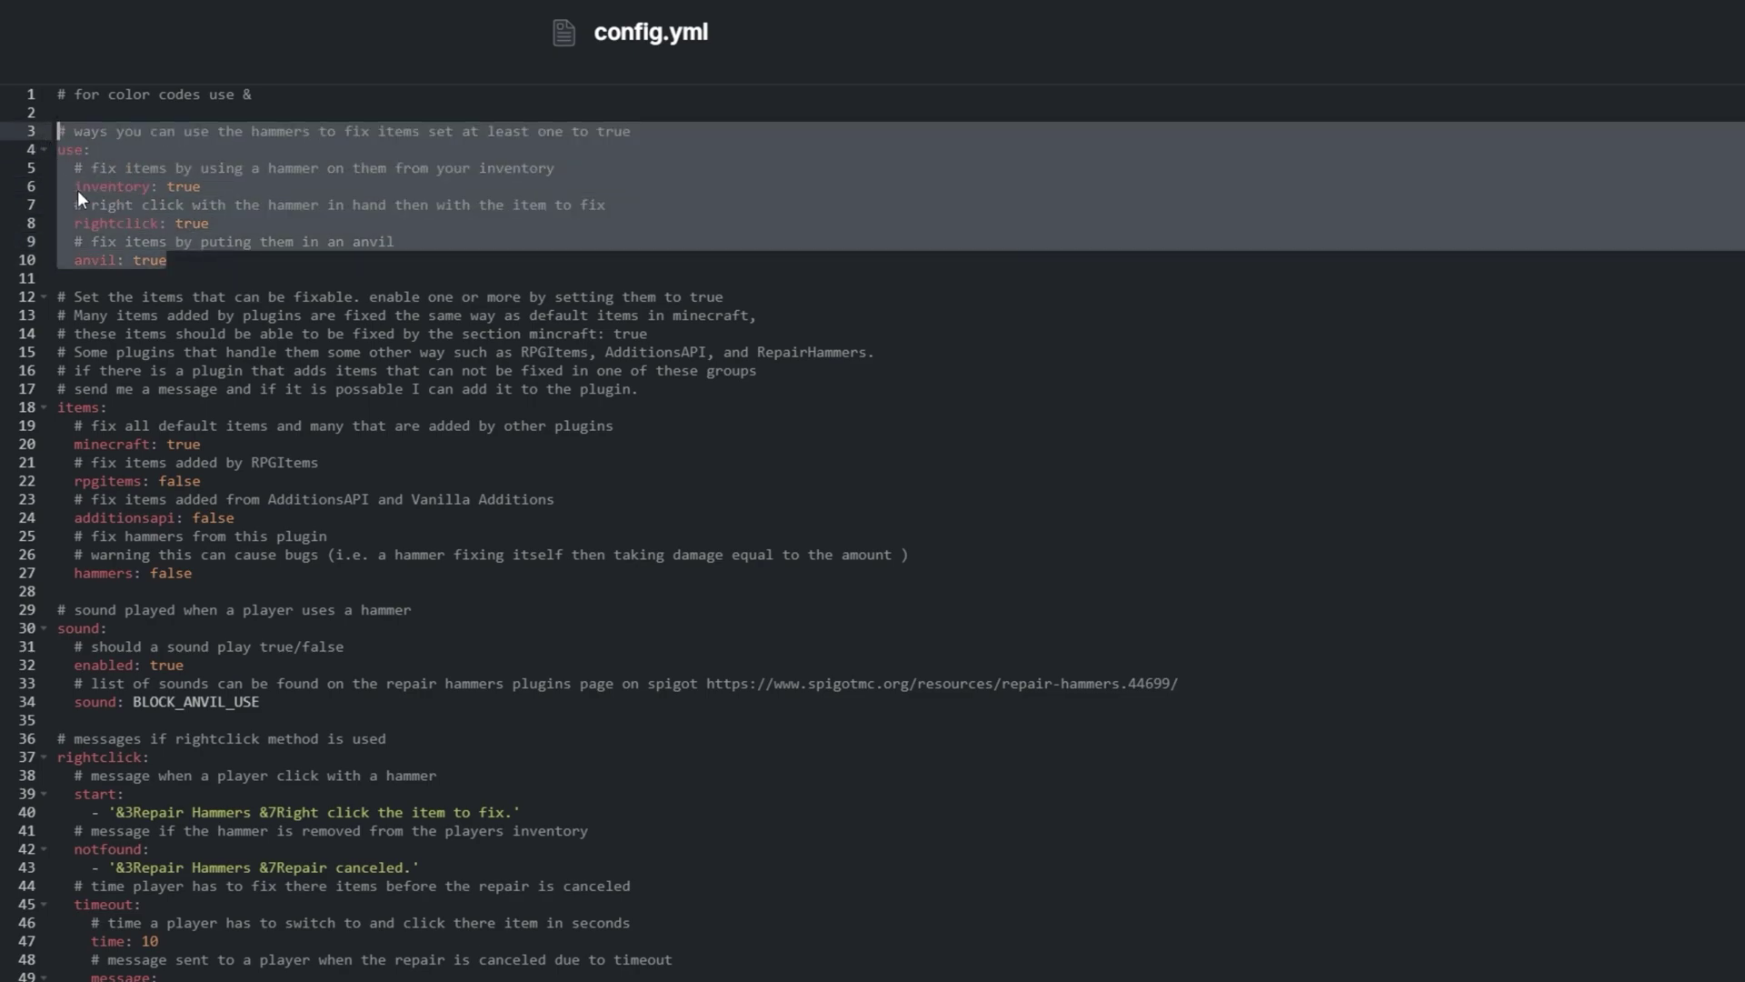
left_click_drag(193, 573, 3, 311)
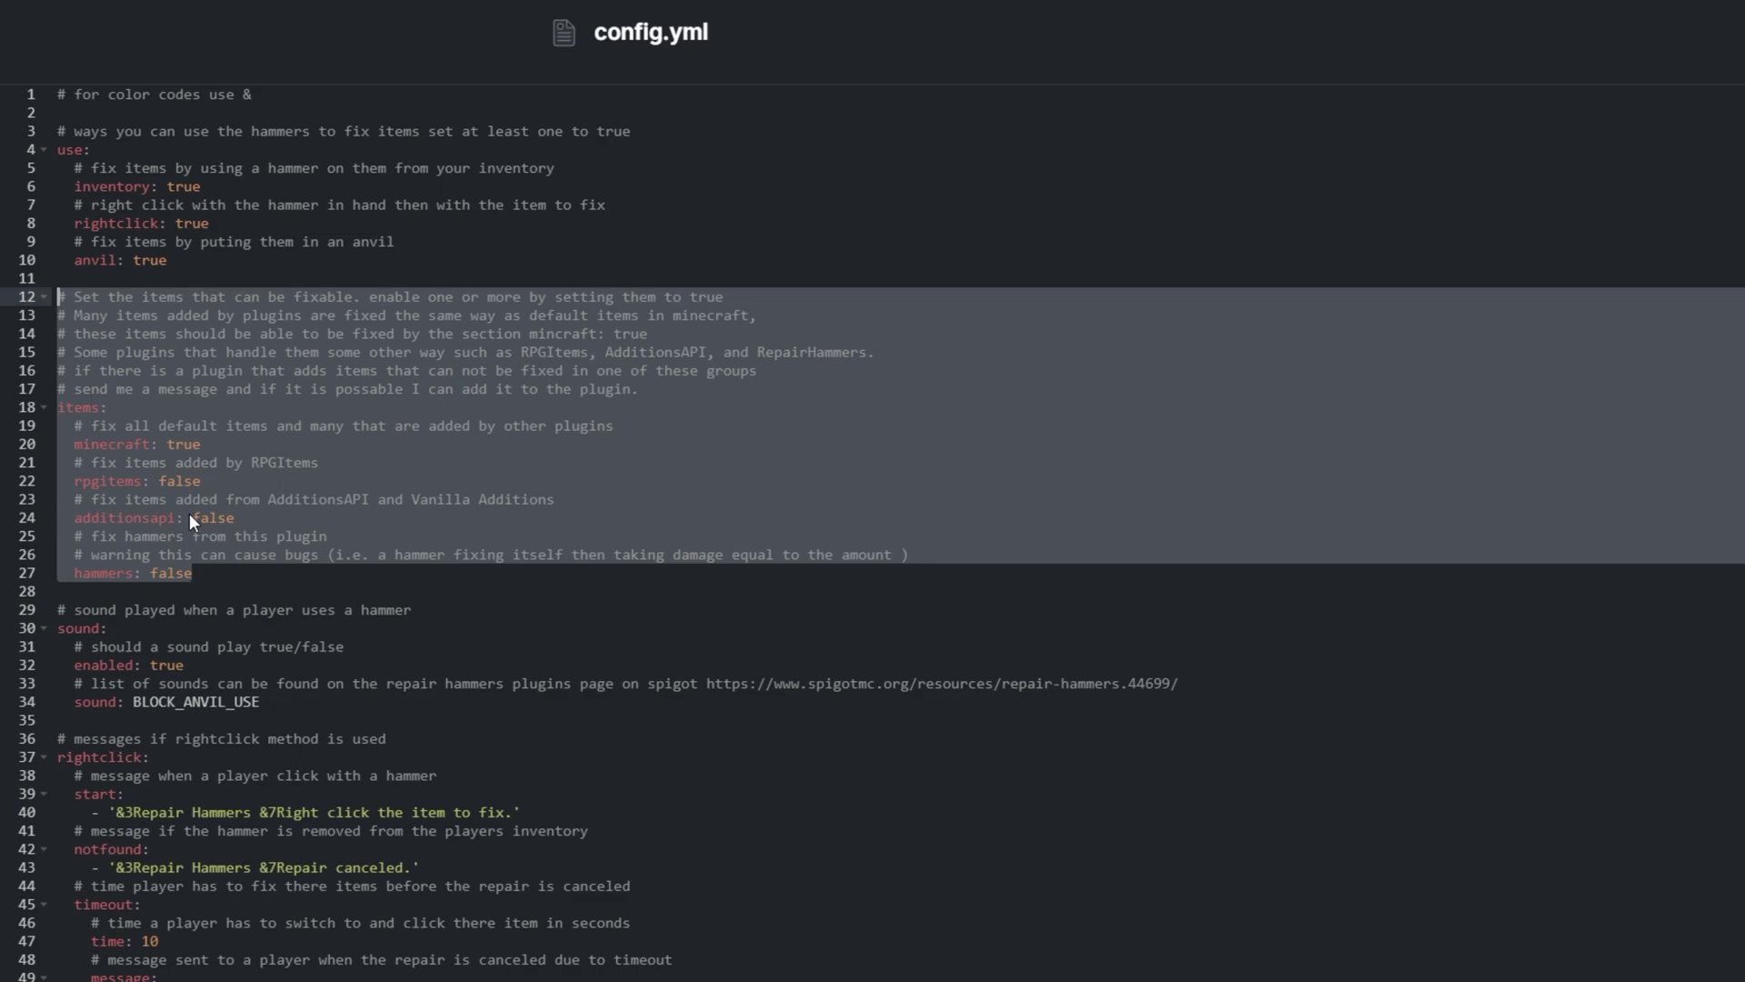
left_click(144, 481)
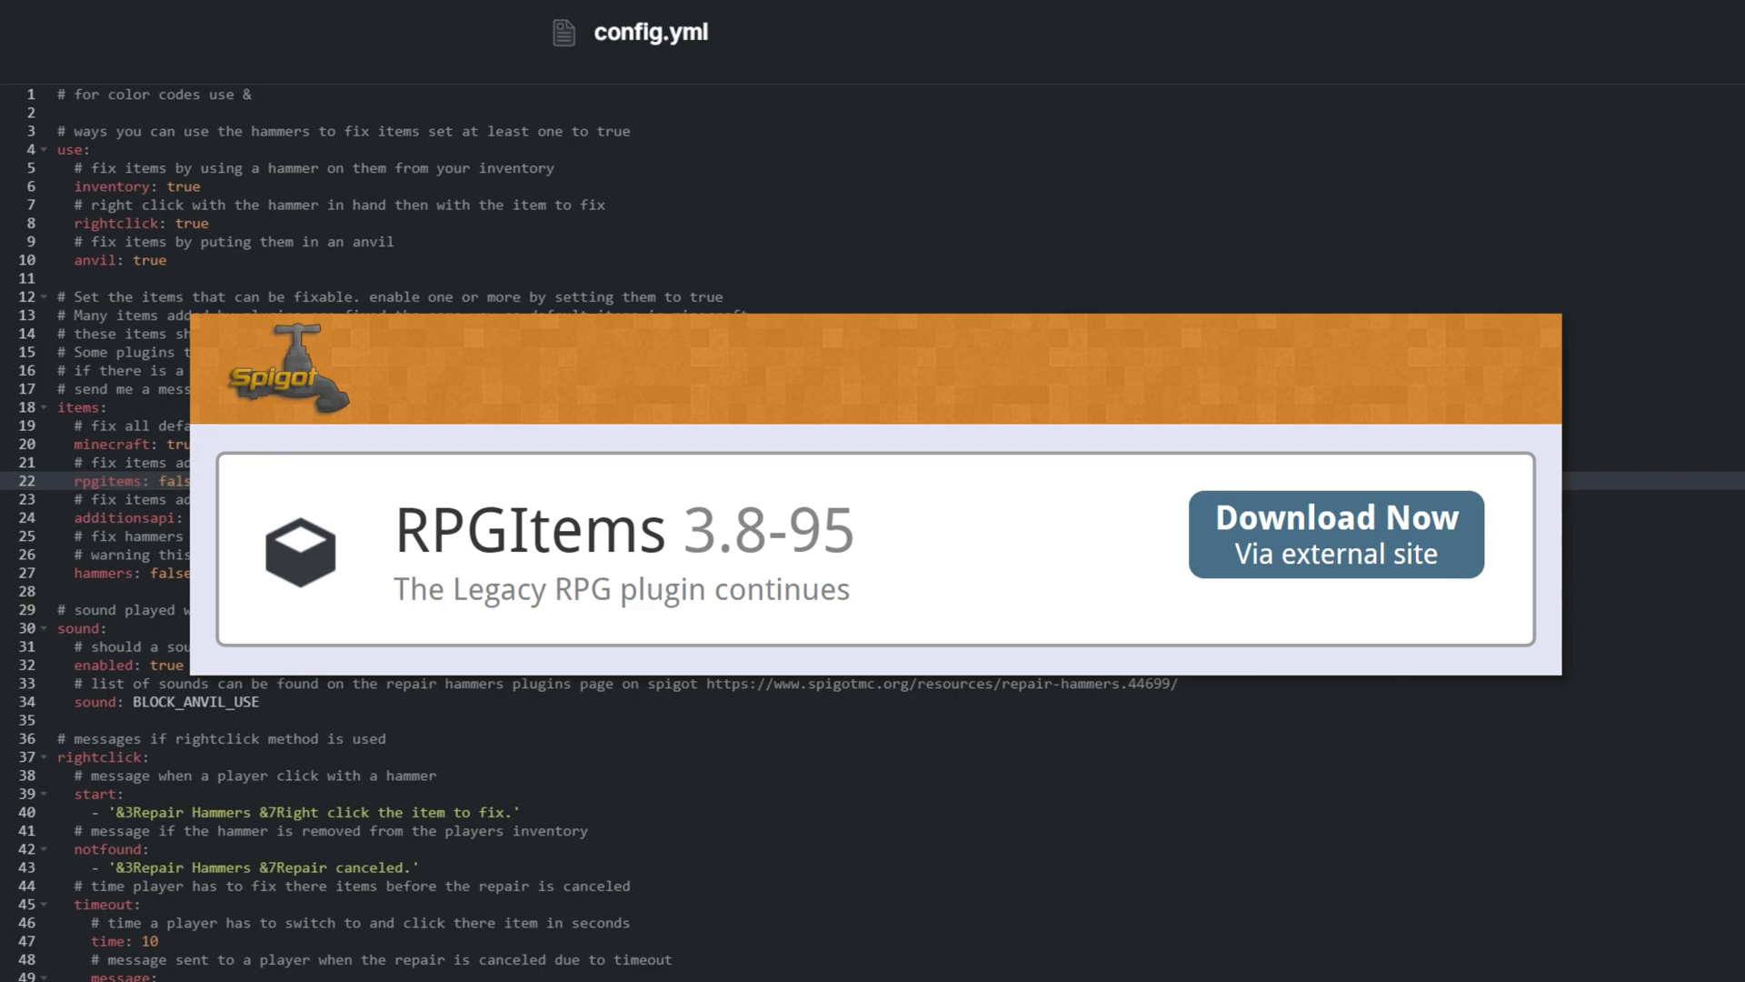
Step: Go over the sound, rightclick message, shop and fixlist sections of config.yml
left_click_drag(58, 609, 368, 708)
scroll(369, 710, "down", 3)
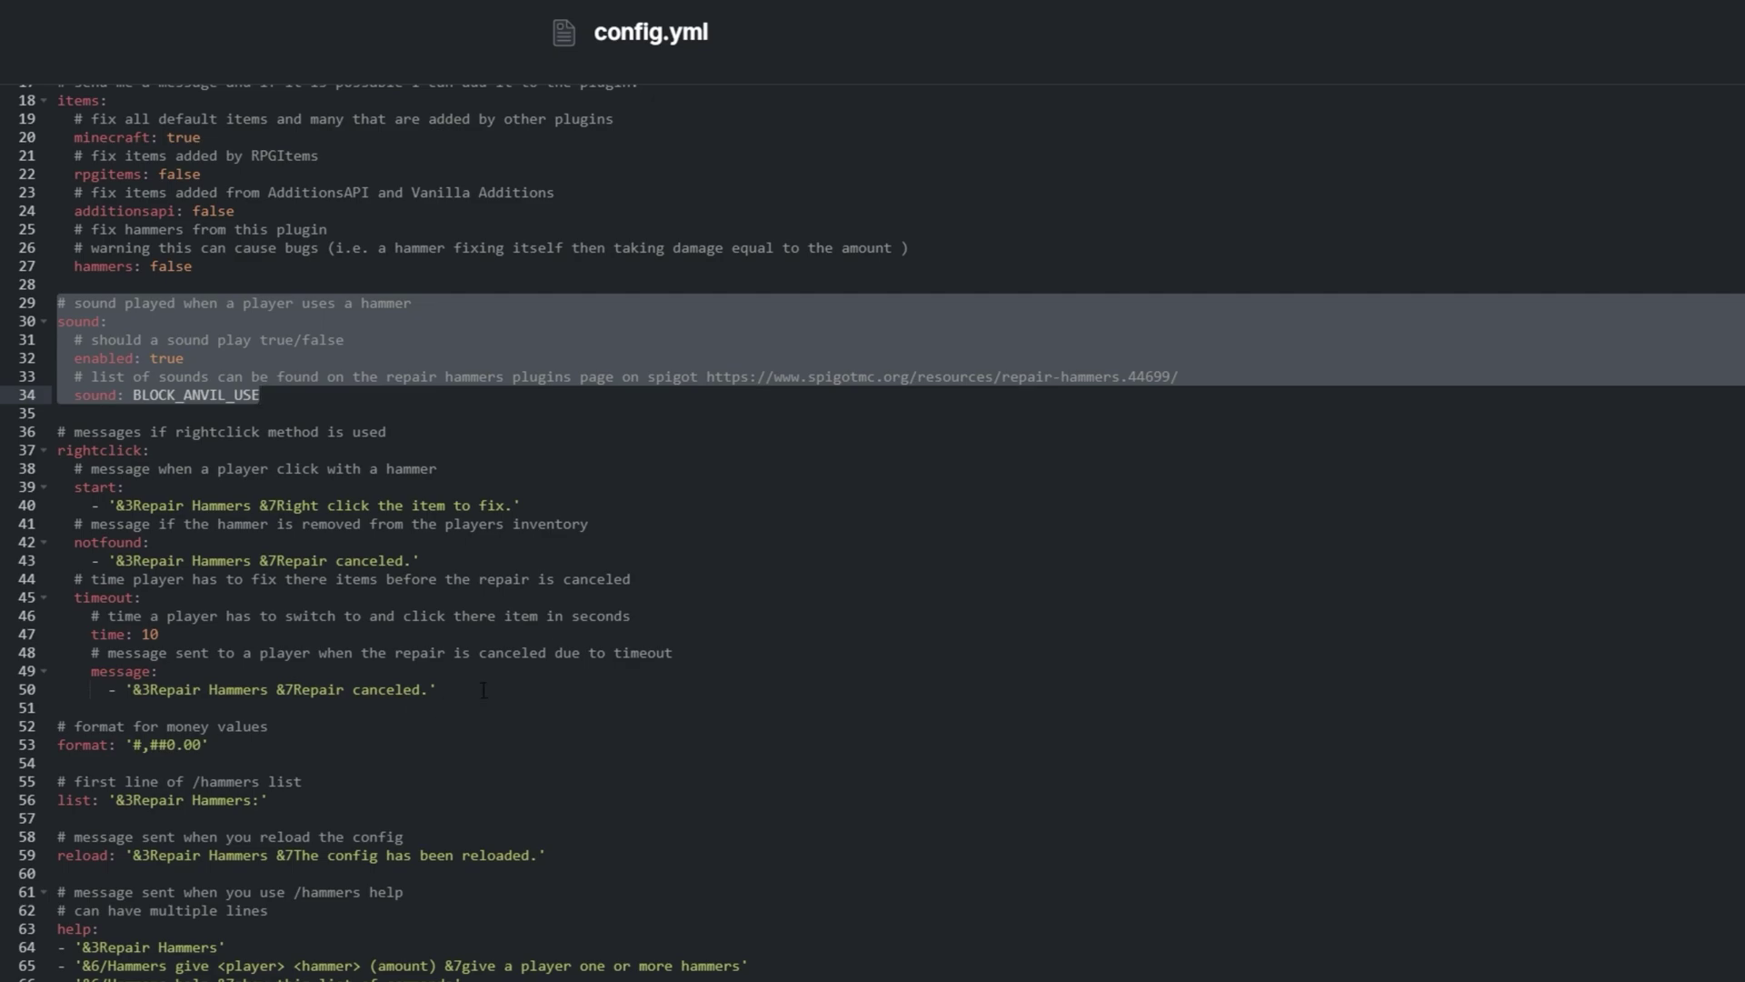
left_click_drag(483, 690, 14, 435)
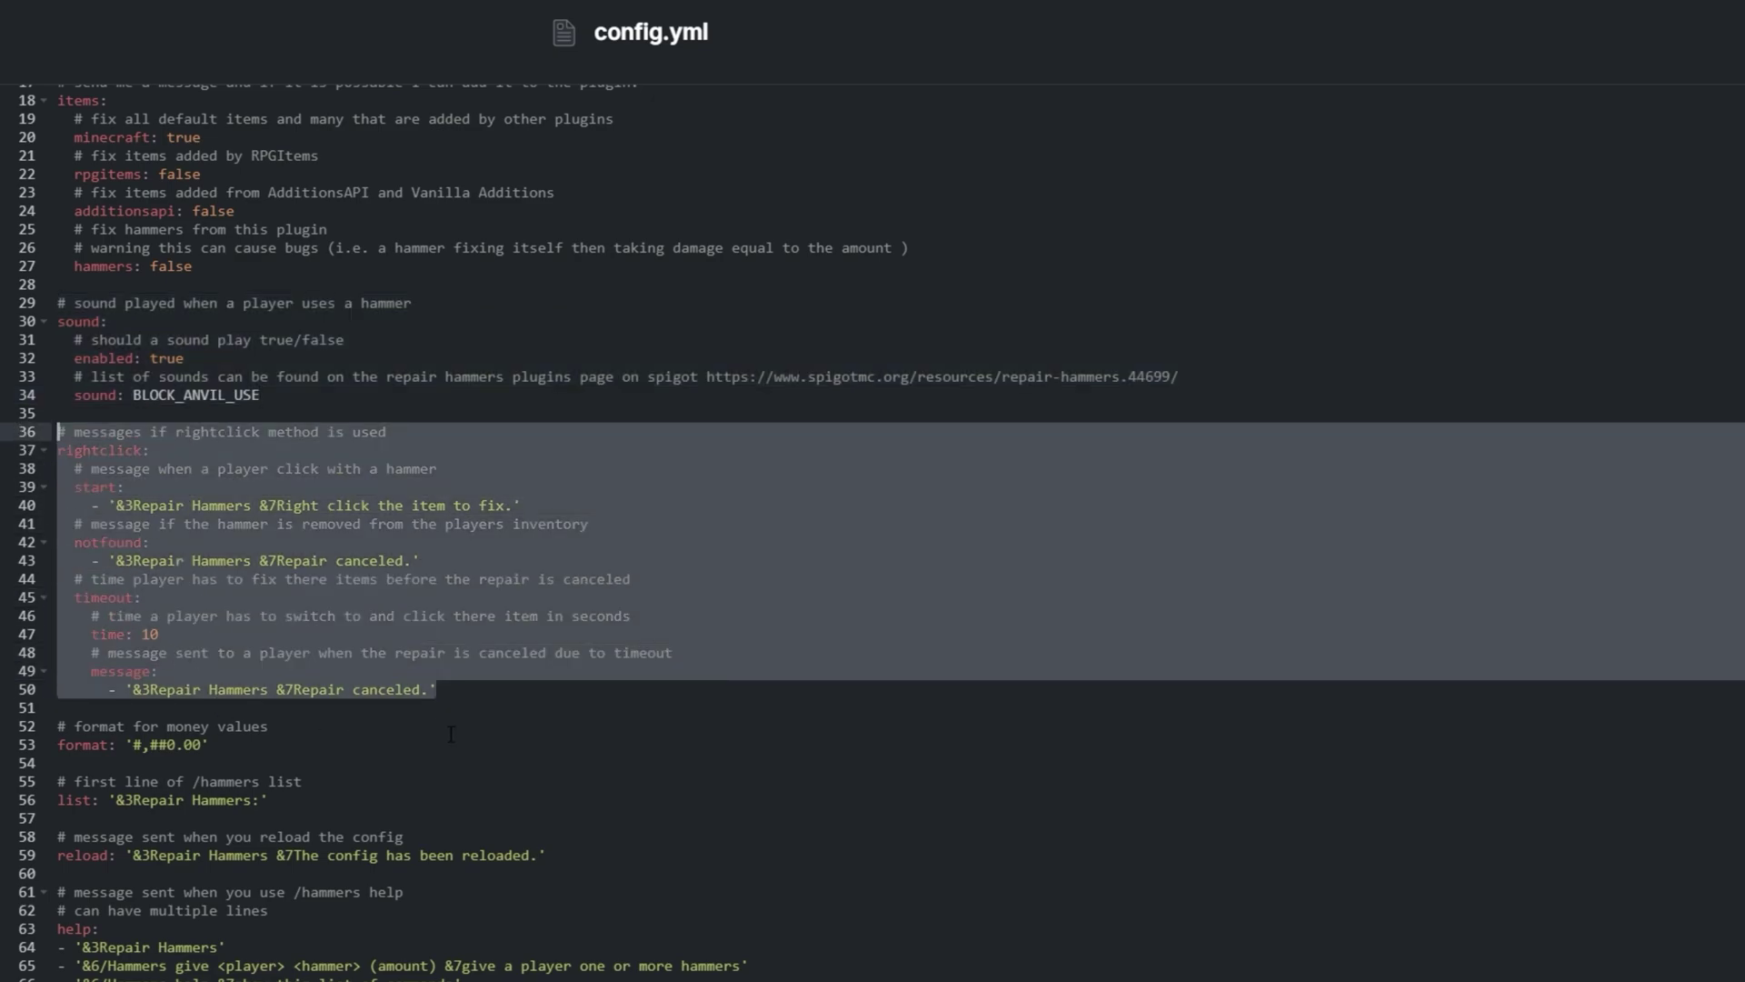
scroll(458, 735, "down", 7)
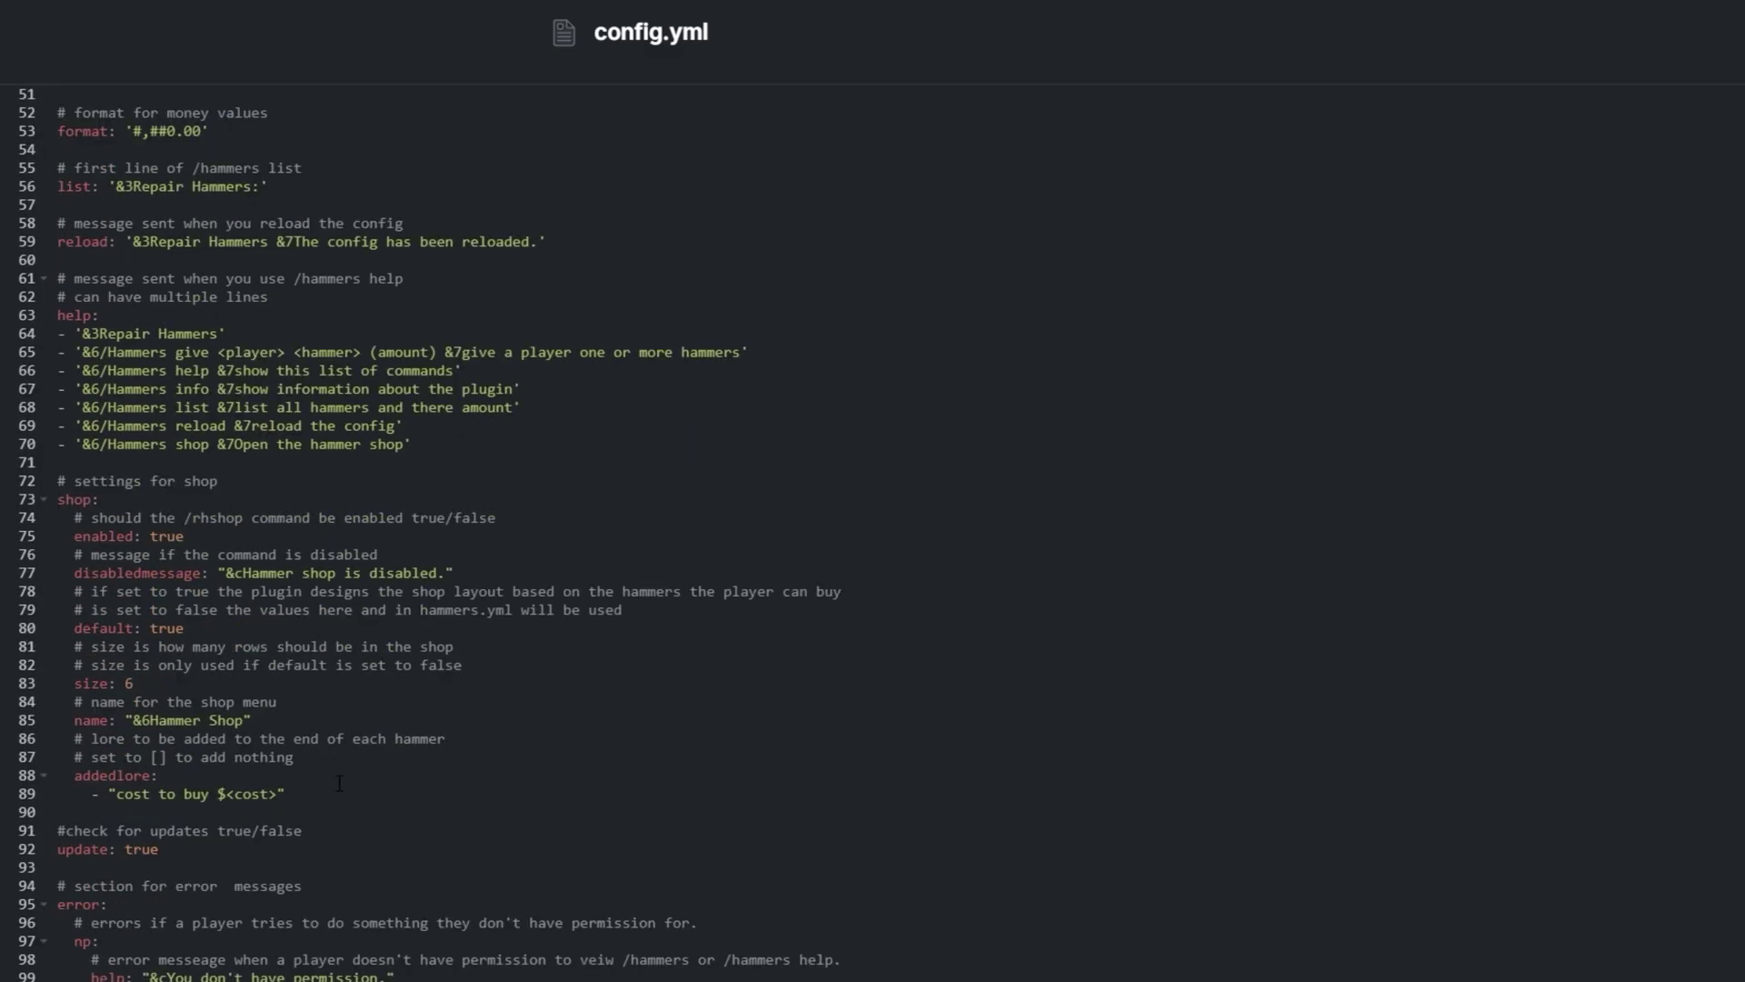
left_click_drag(339, 787, 22, 497)
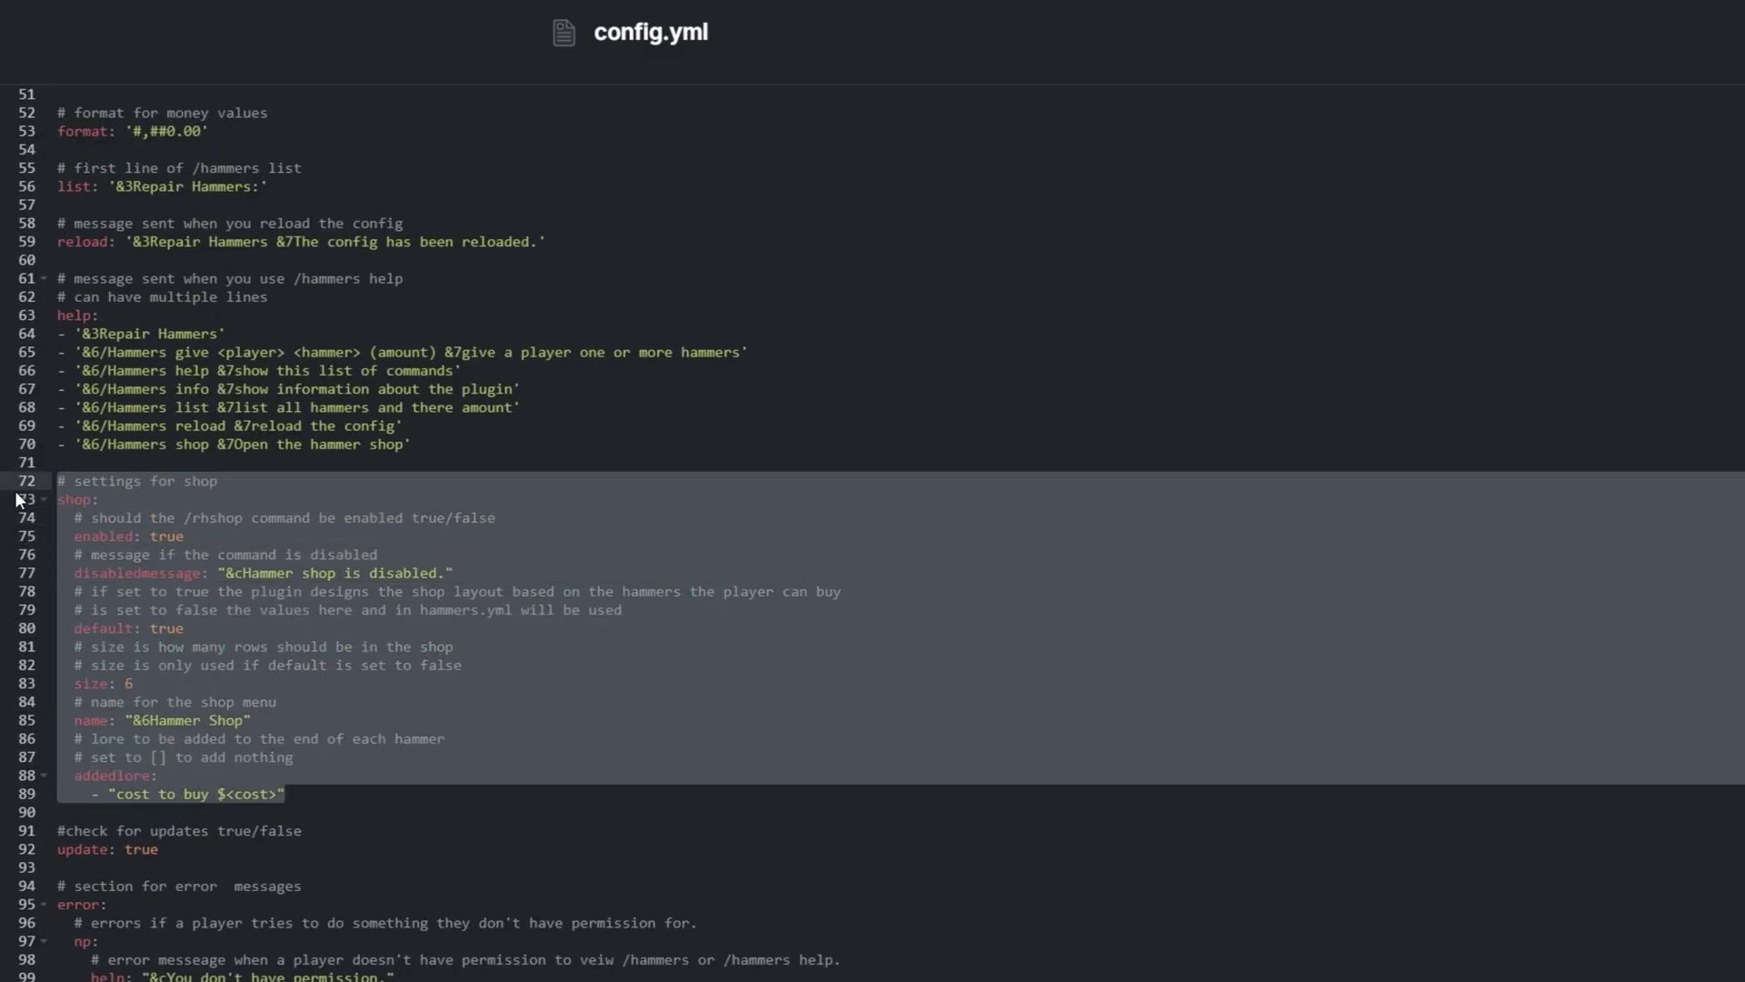
scroll(451, 912, "down", 18)
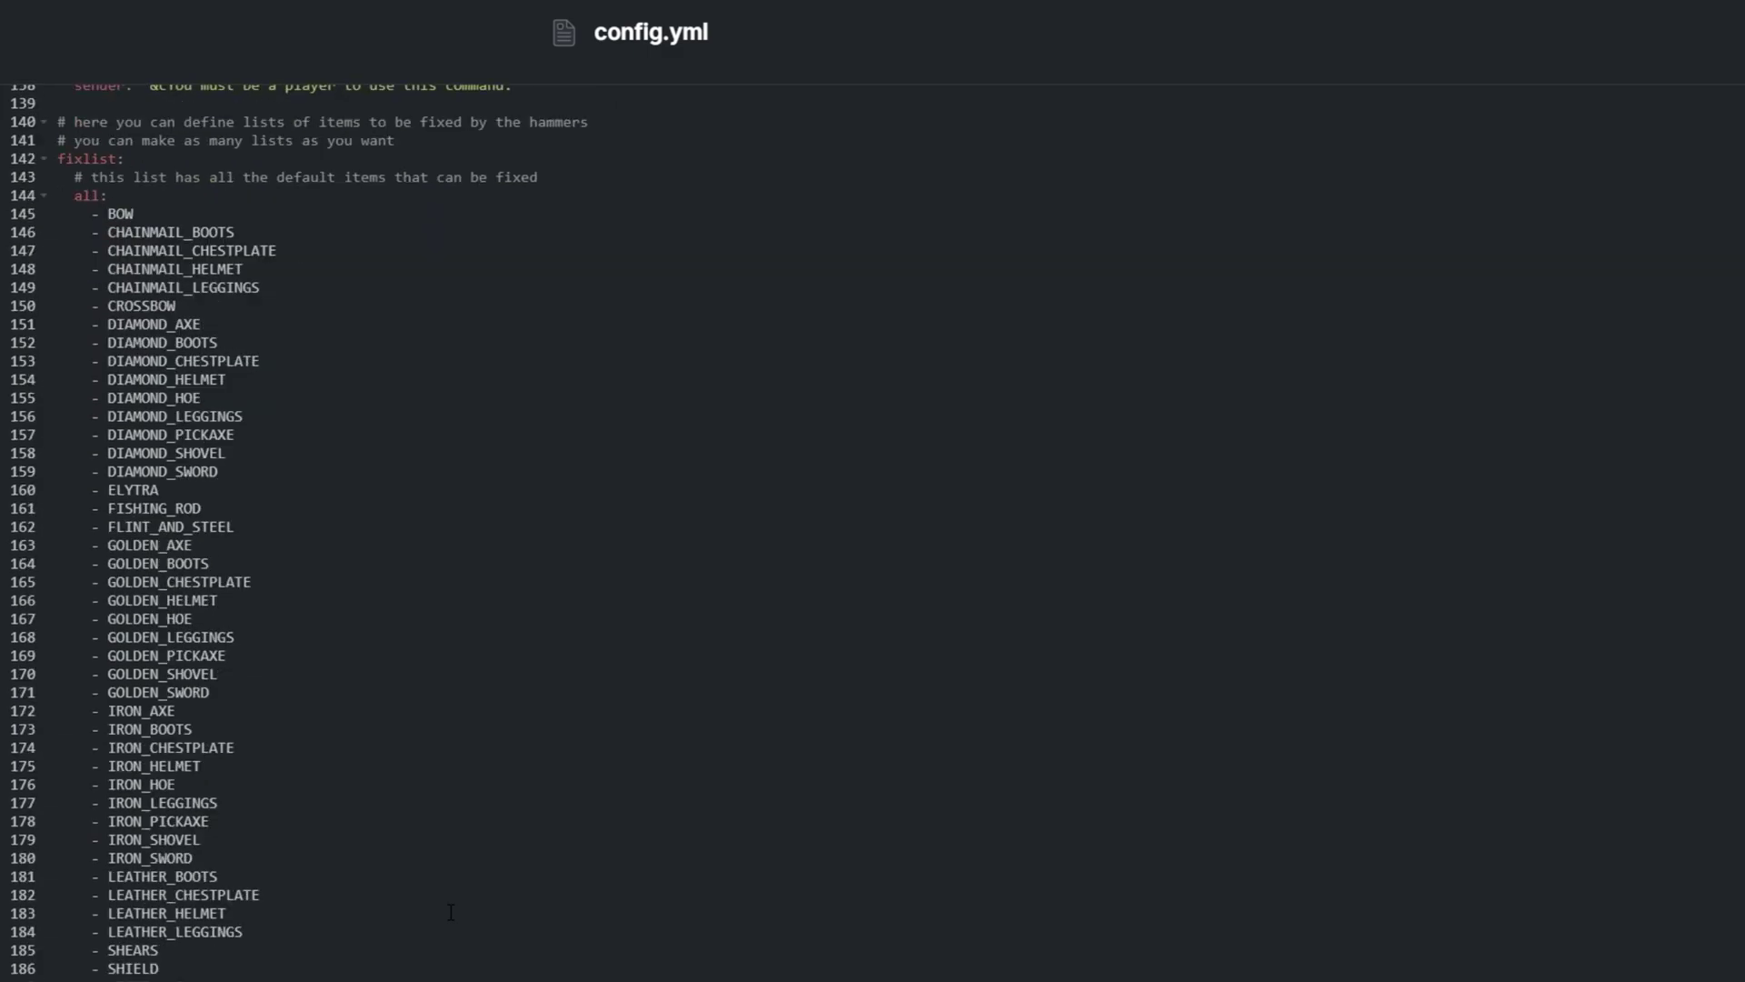
double_click(98, 160)
scroll(97, 166, "down", 1)
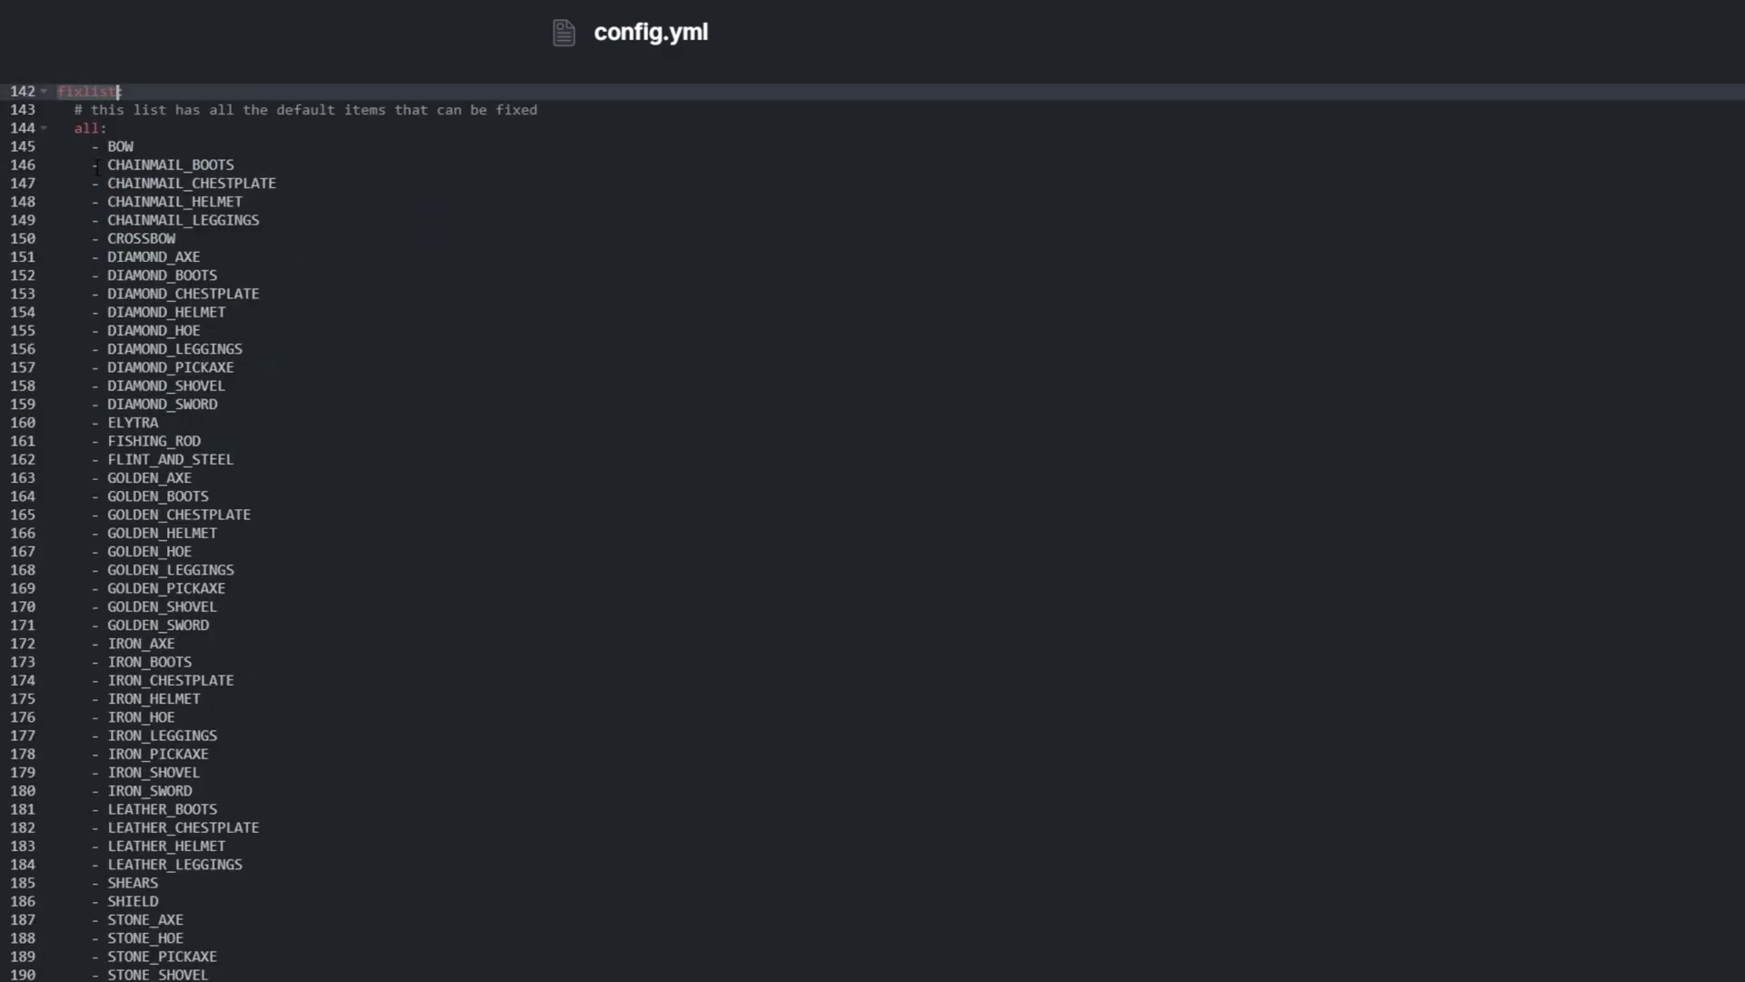
scroll(98, 167, "up", 1)
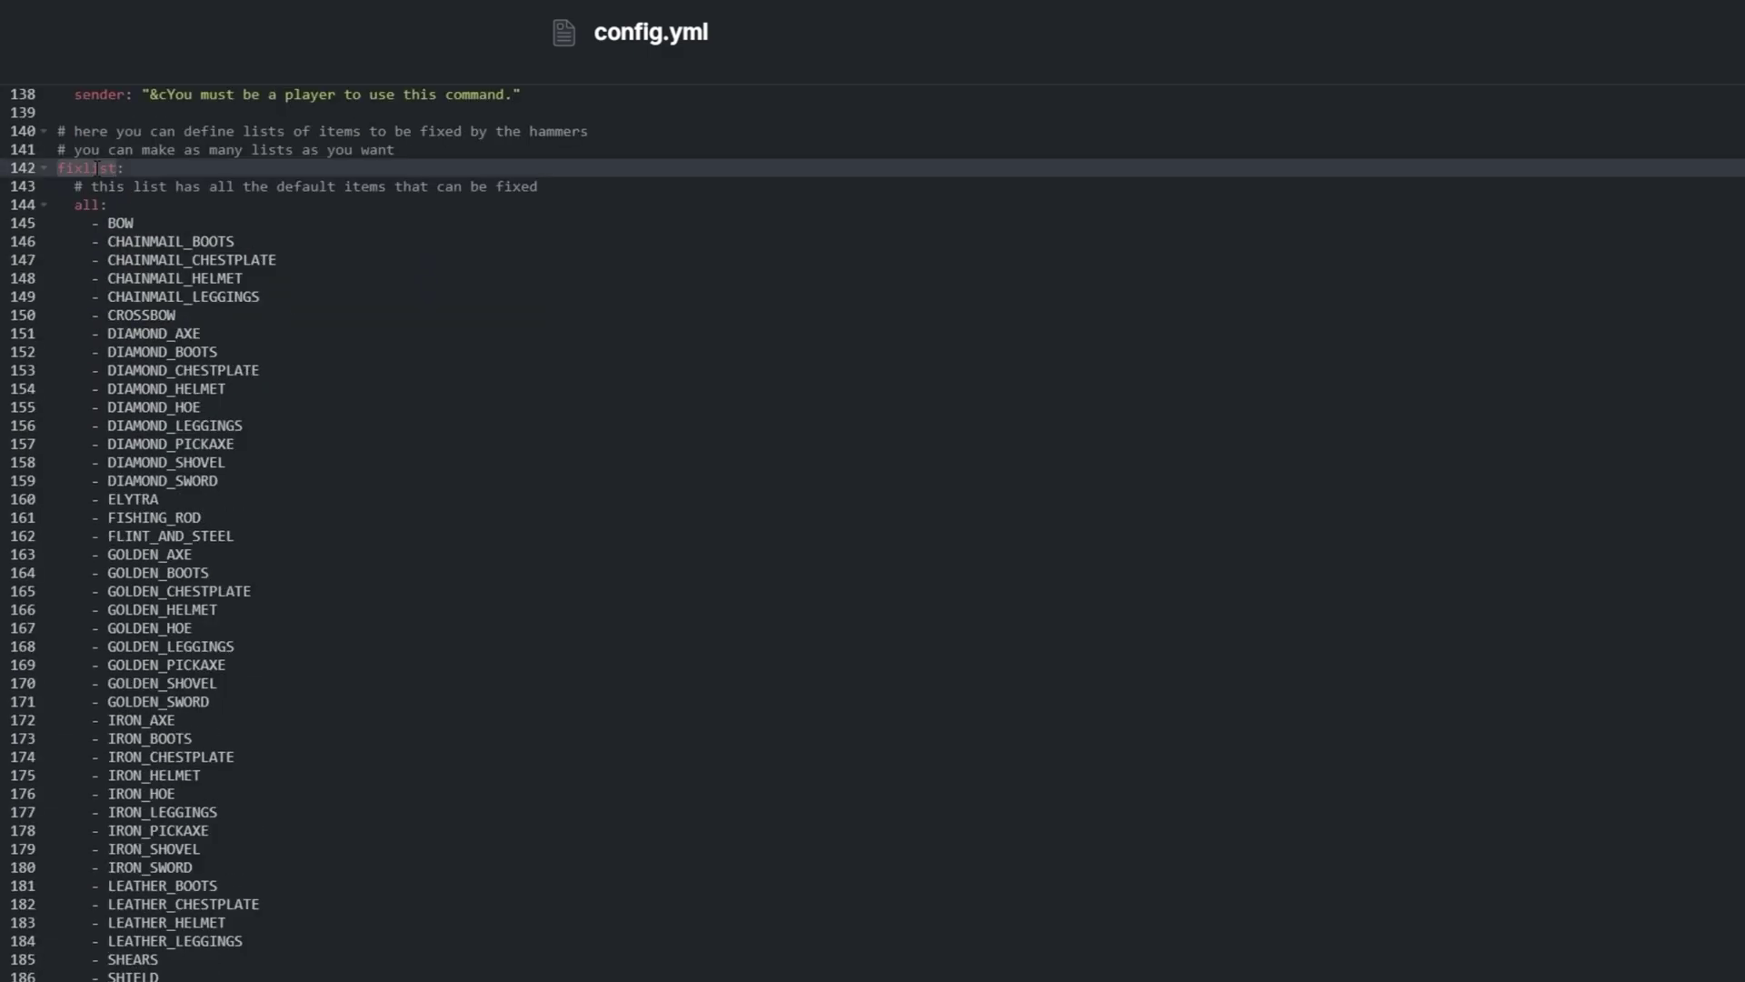
scroll(102, 176, "up", 19)
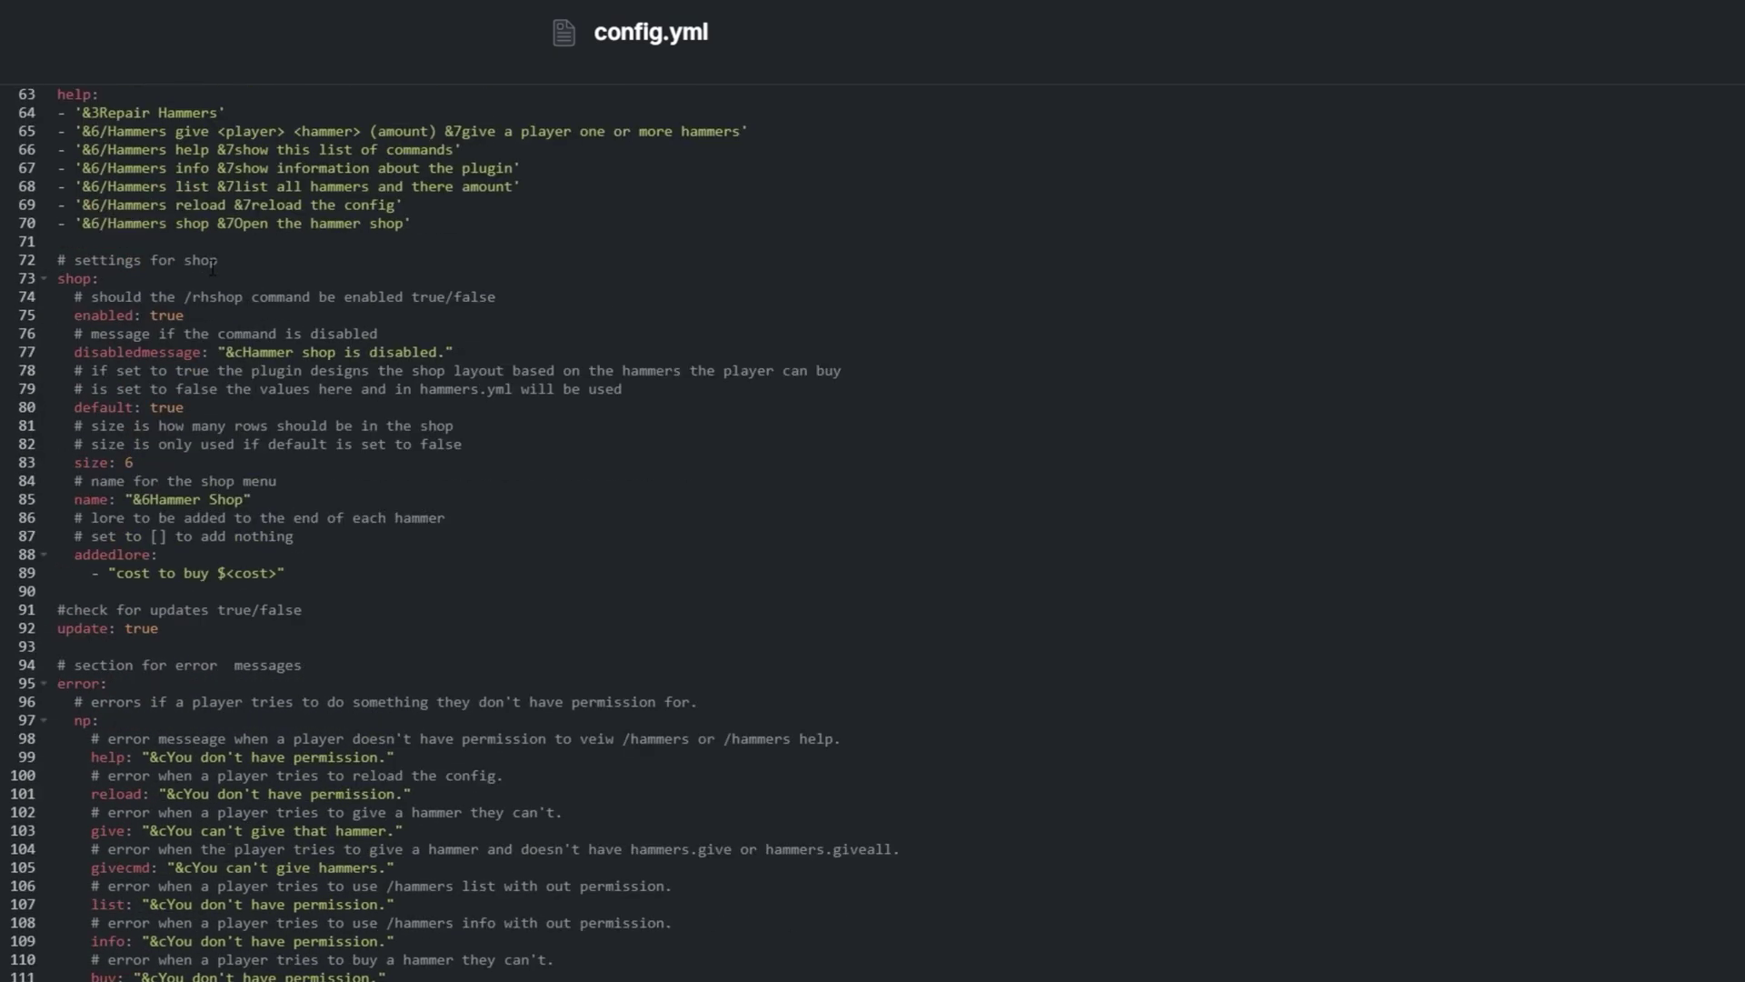
scroll(211, 268, "up", 12)
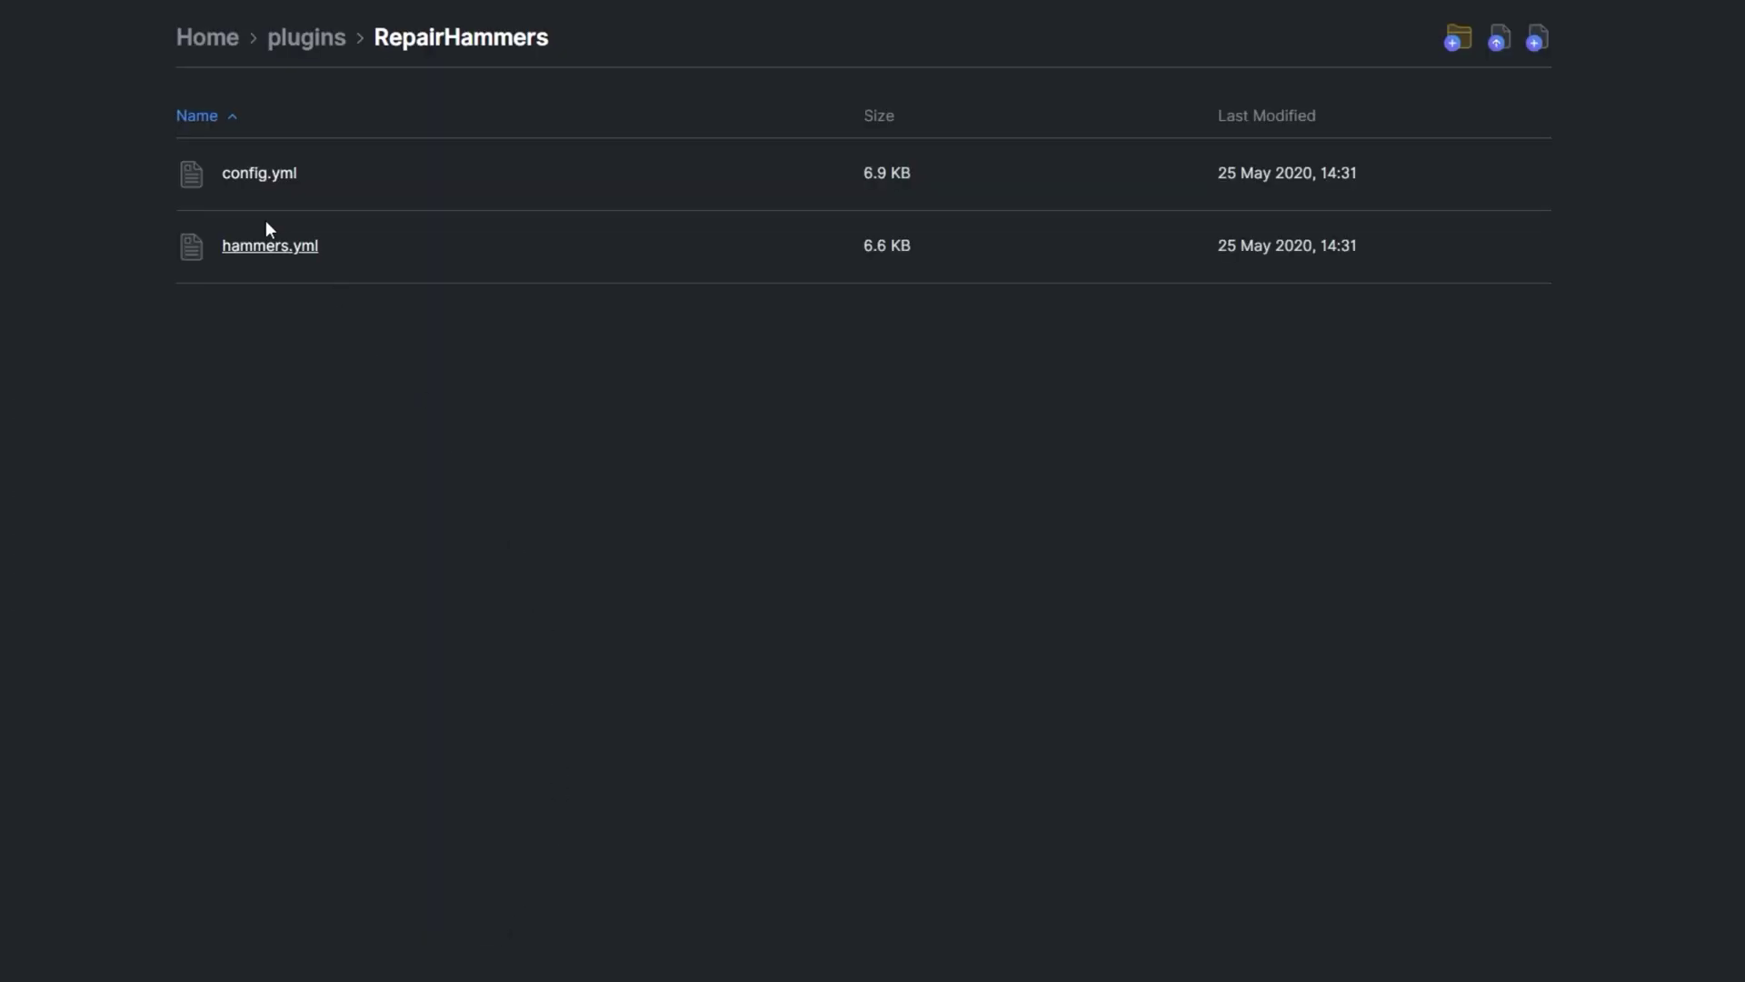
Step: Open hammers.yml and review the header comments, IRON_INGOT type, 50% amount and consume false
left_click(266, 243)
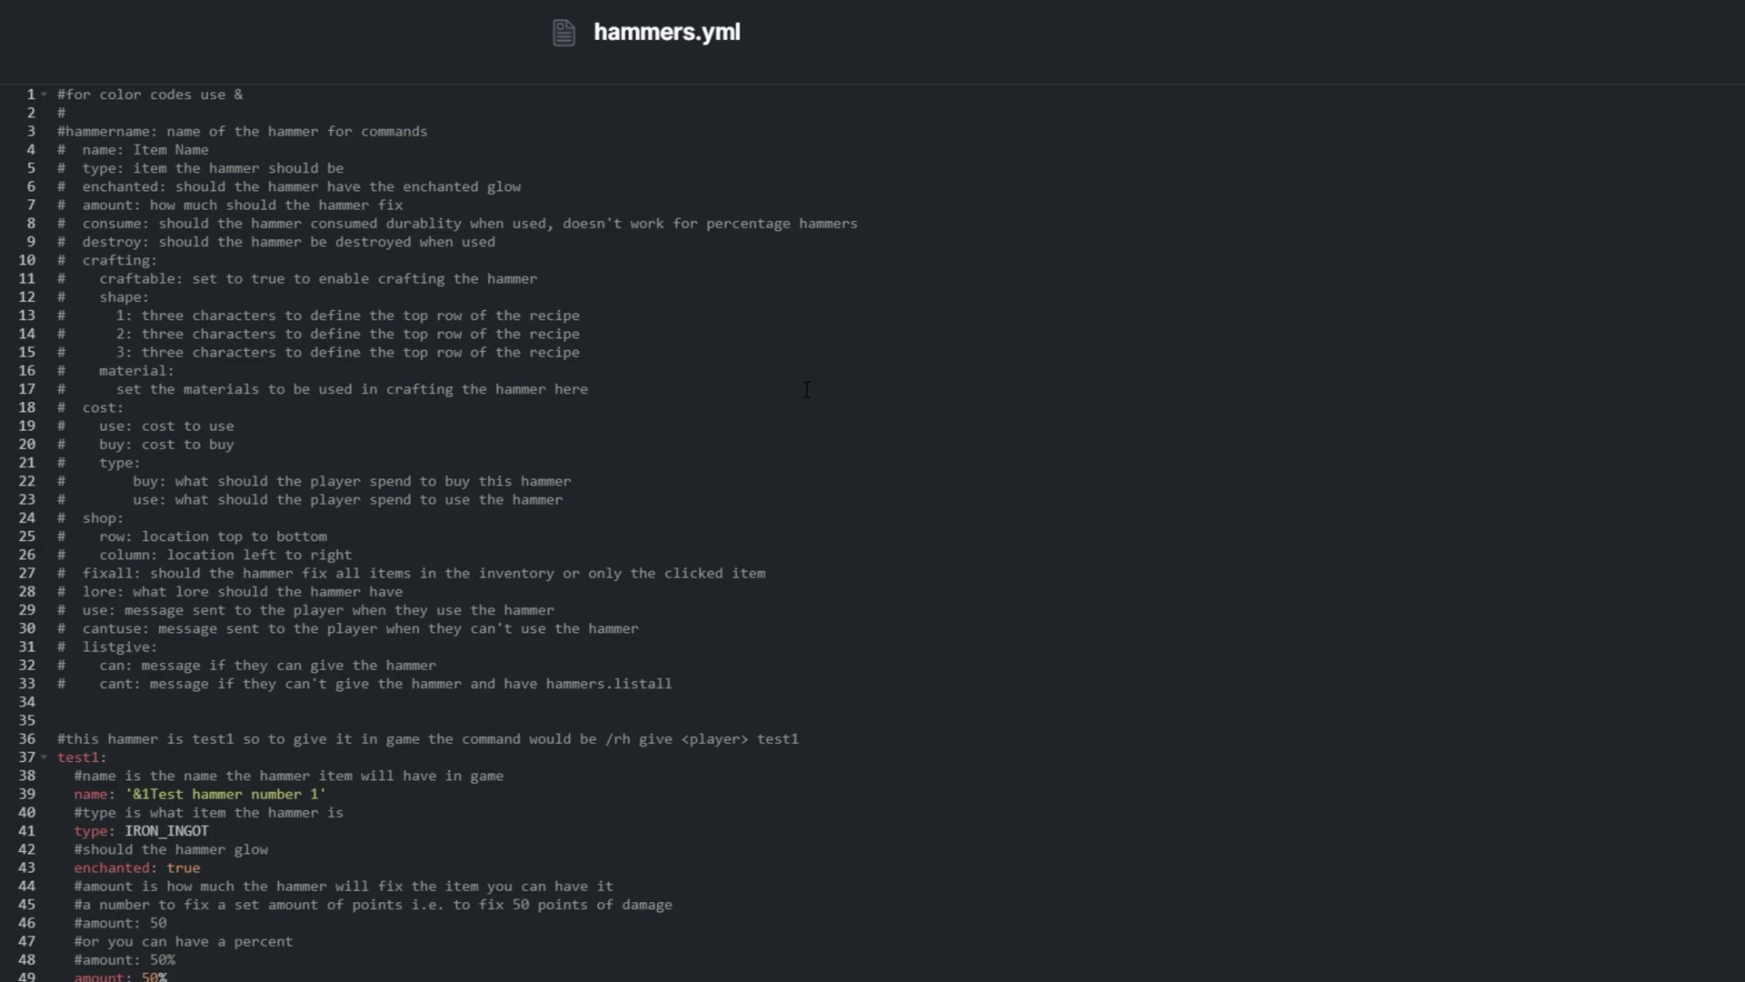
left_click_drag(717, 695, 57, 93)
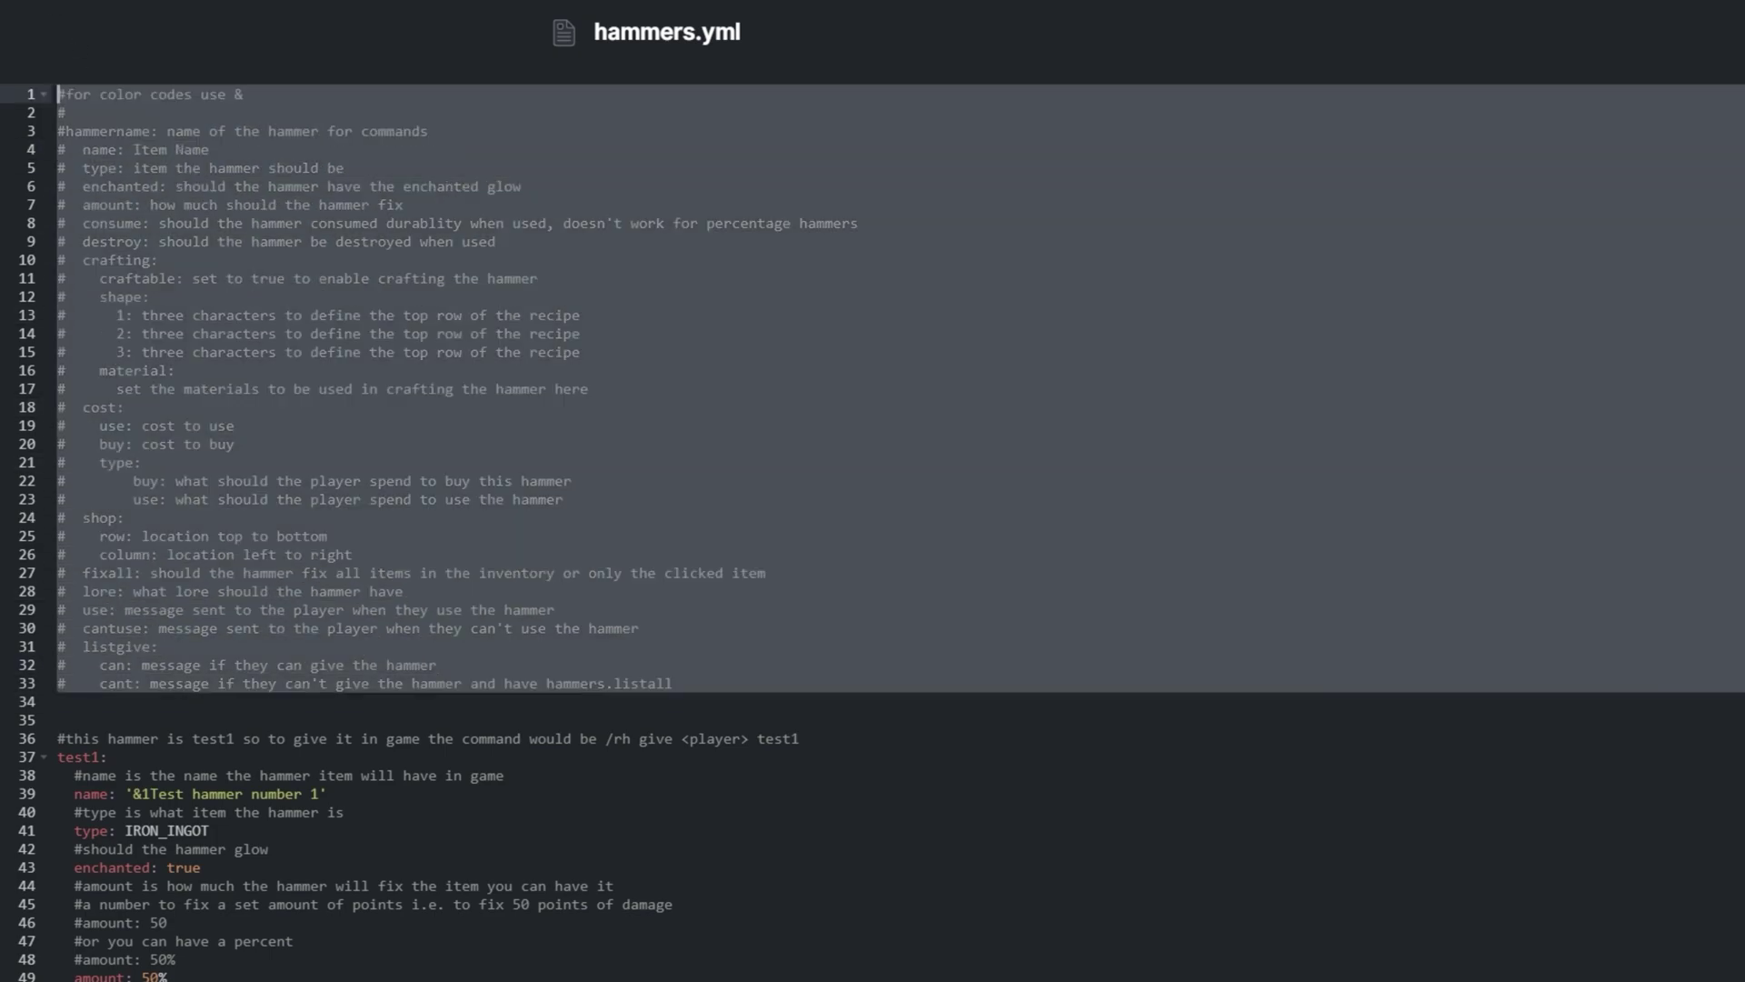
left_click(146, 705)
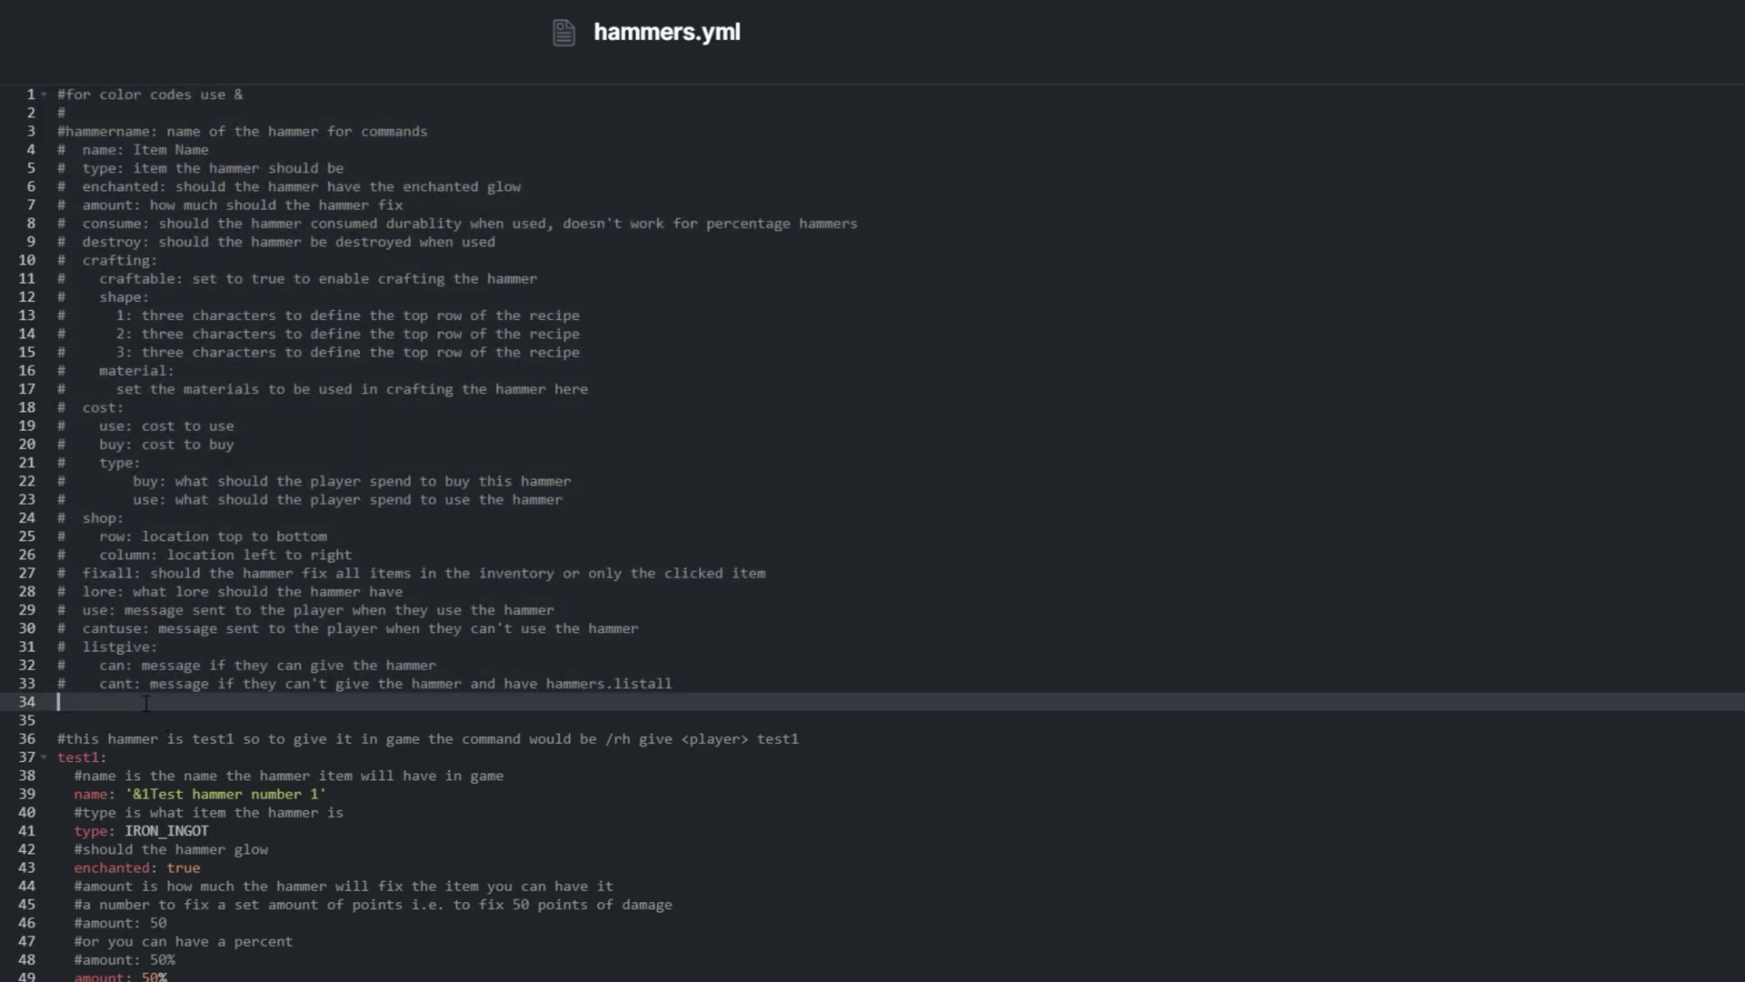
scroll(145, 704, "down", 10)
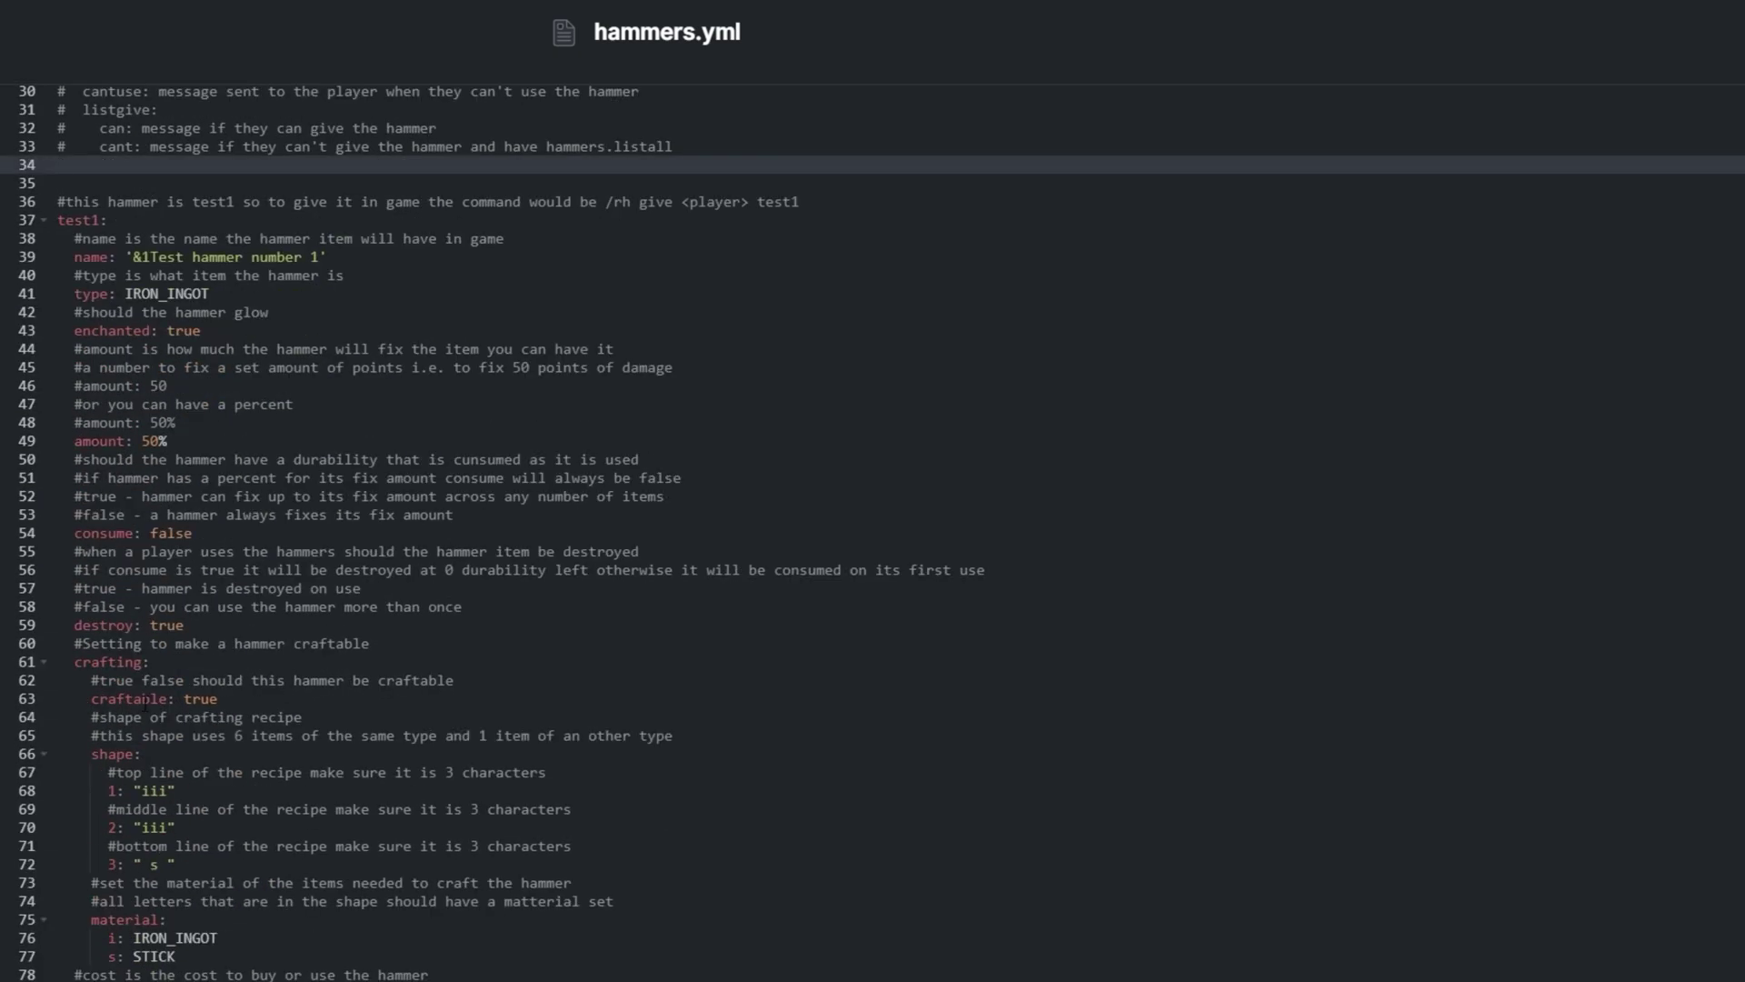
left_click_drag(74, 294, 75, 331)
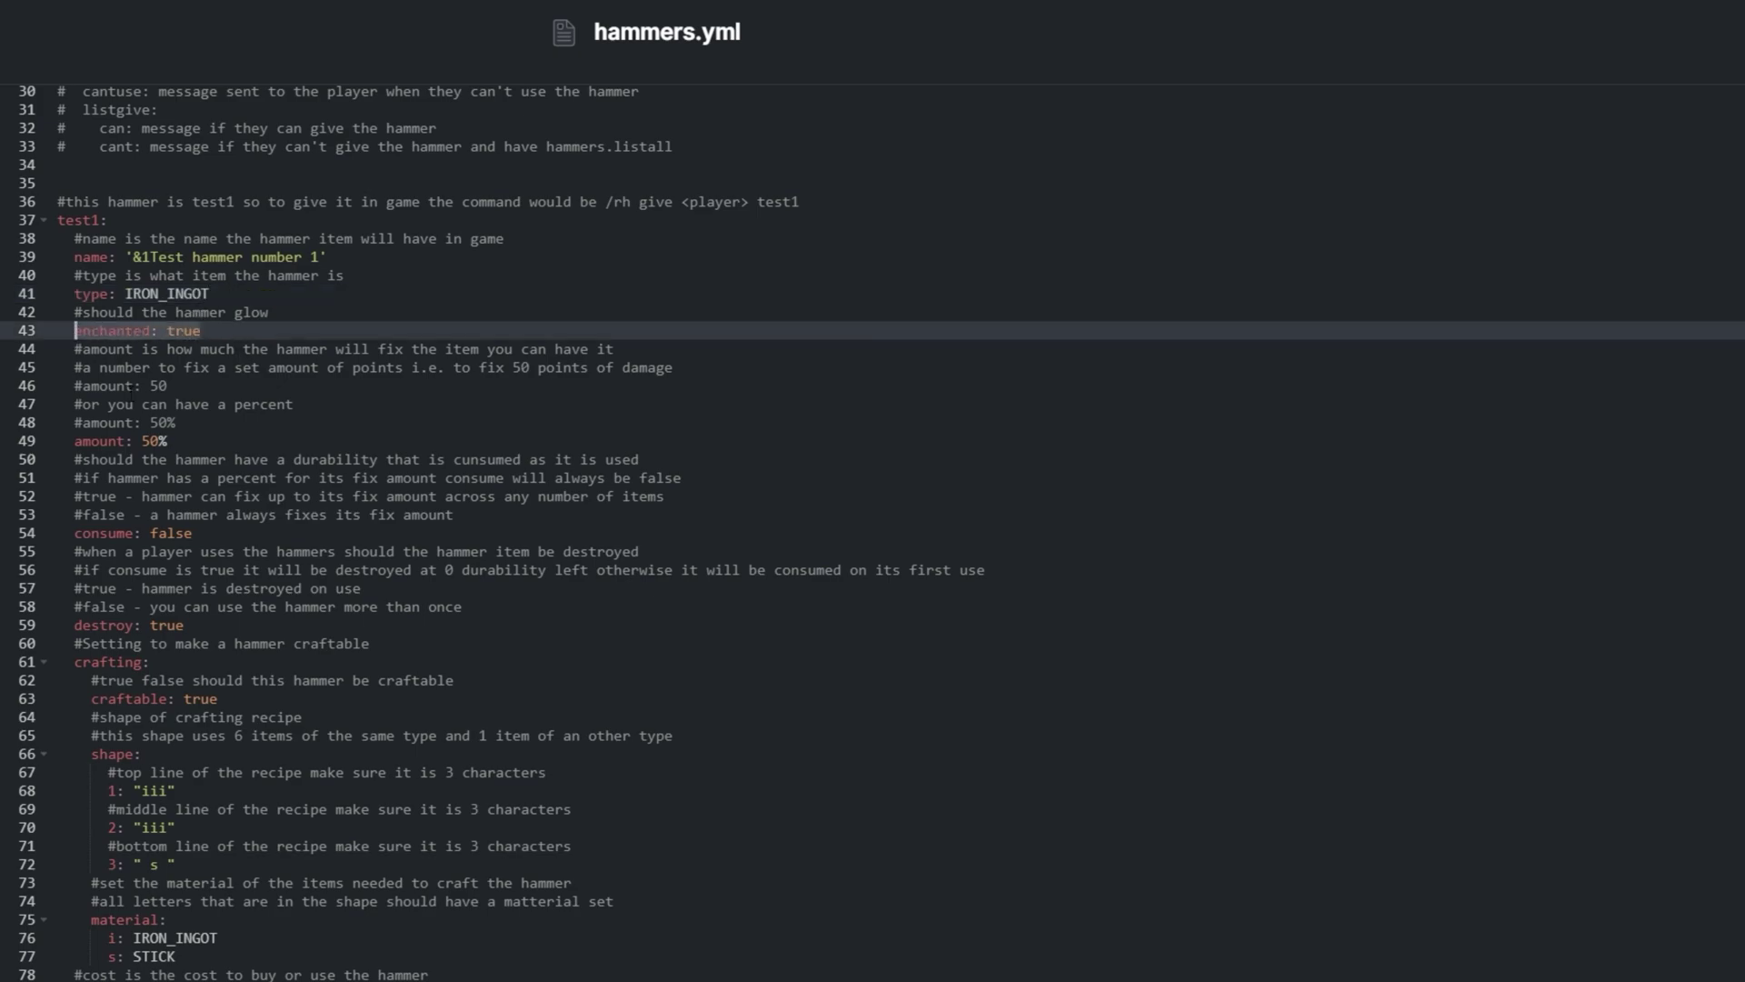
left_click_drag(188, 441, 75, 440)
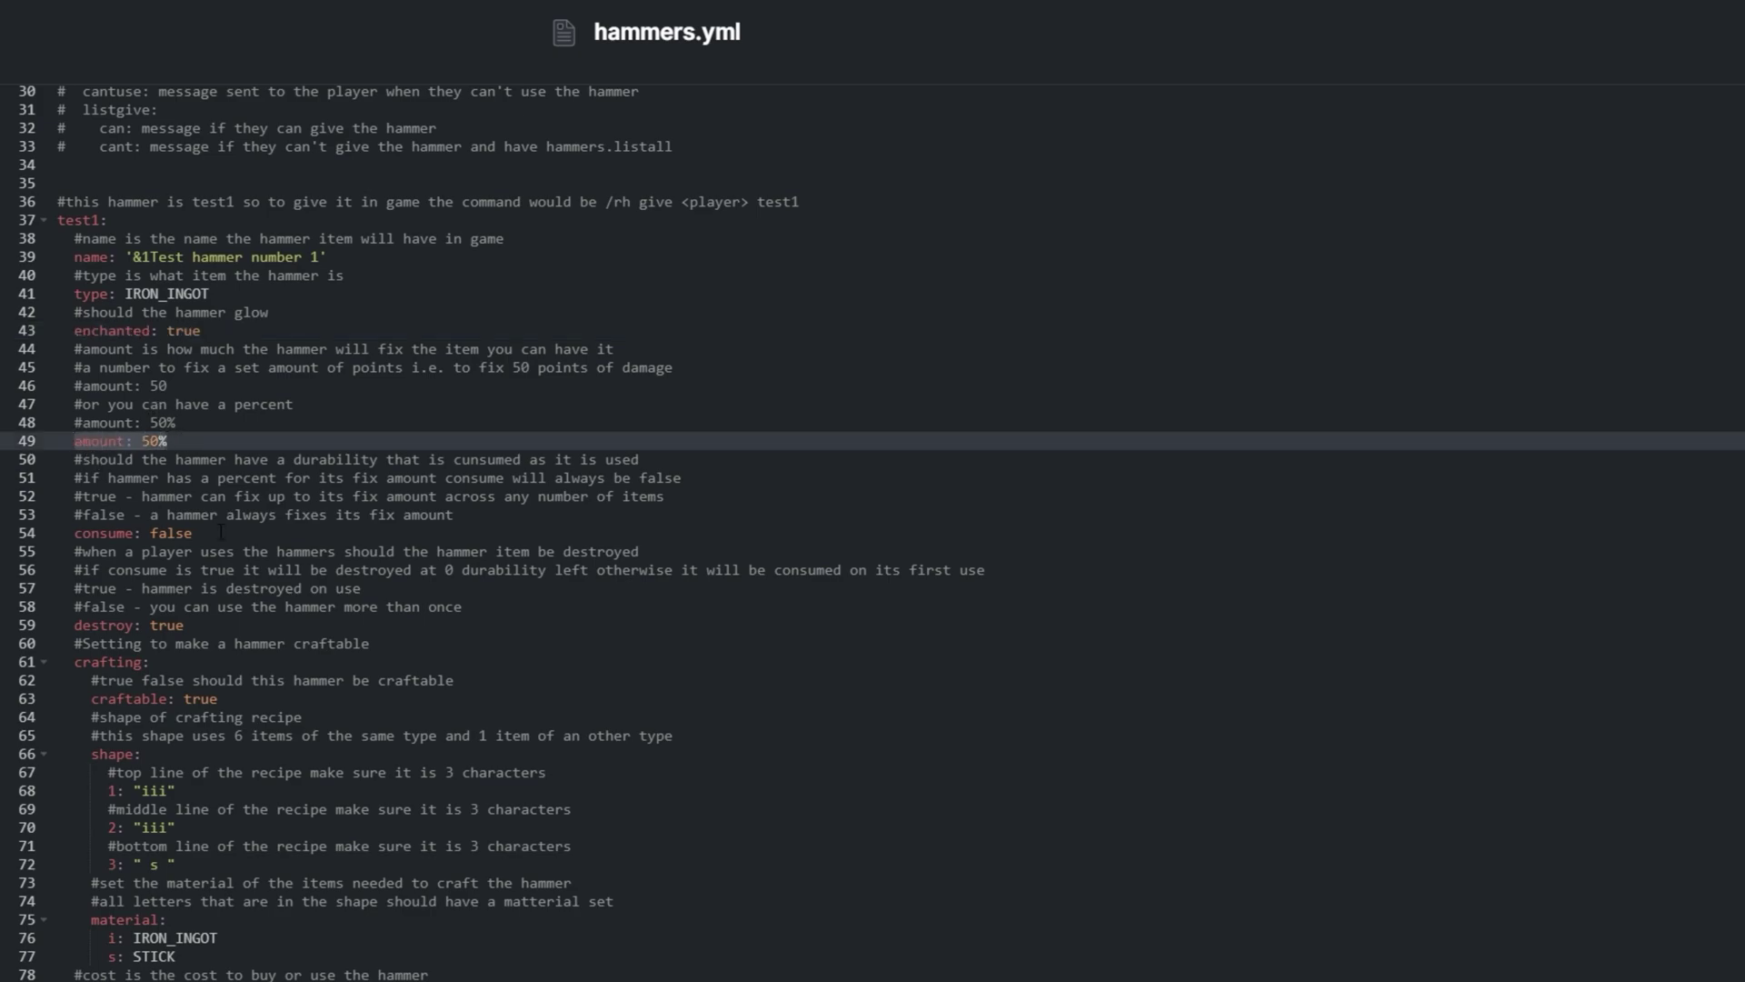
left_click_drag(230, 535, 75, 534)
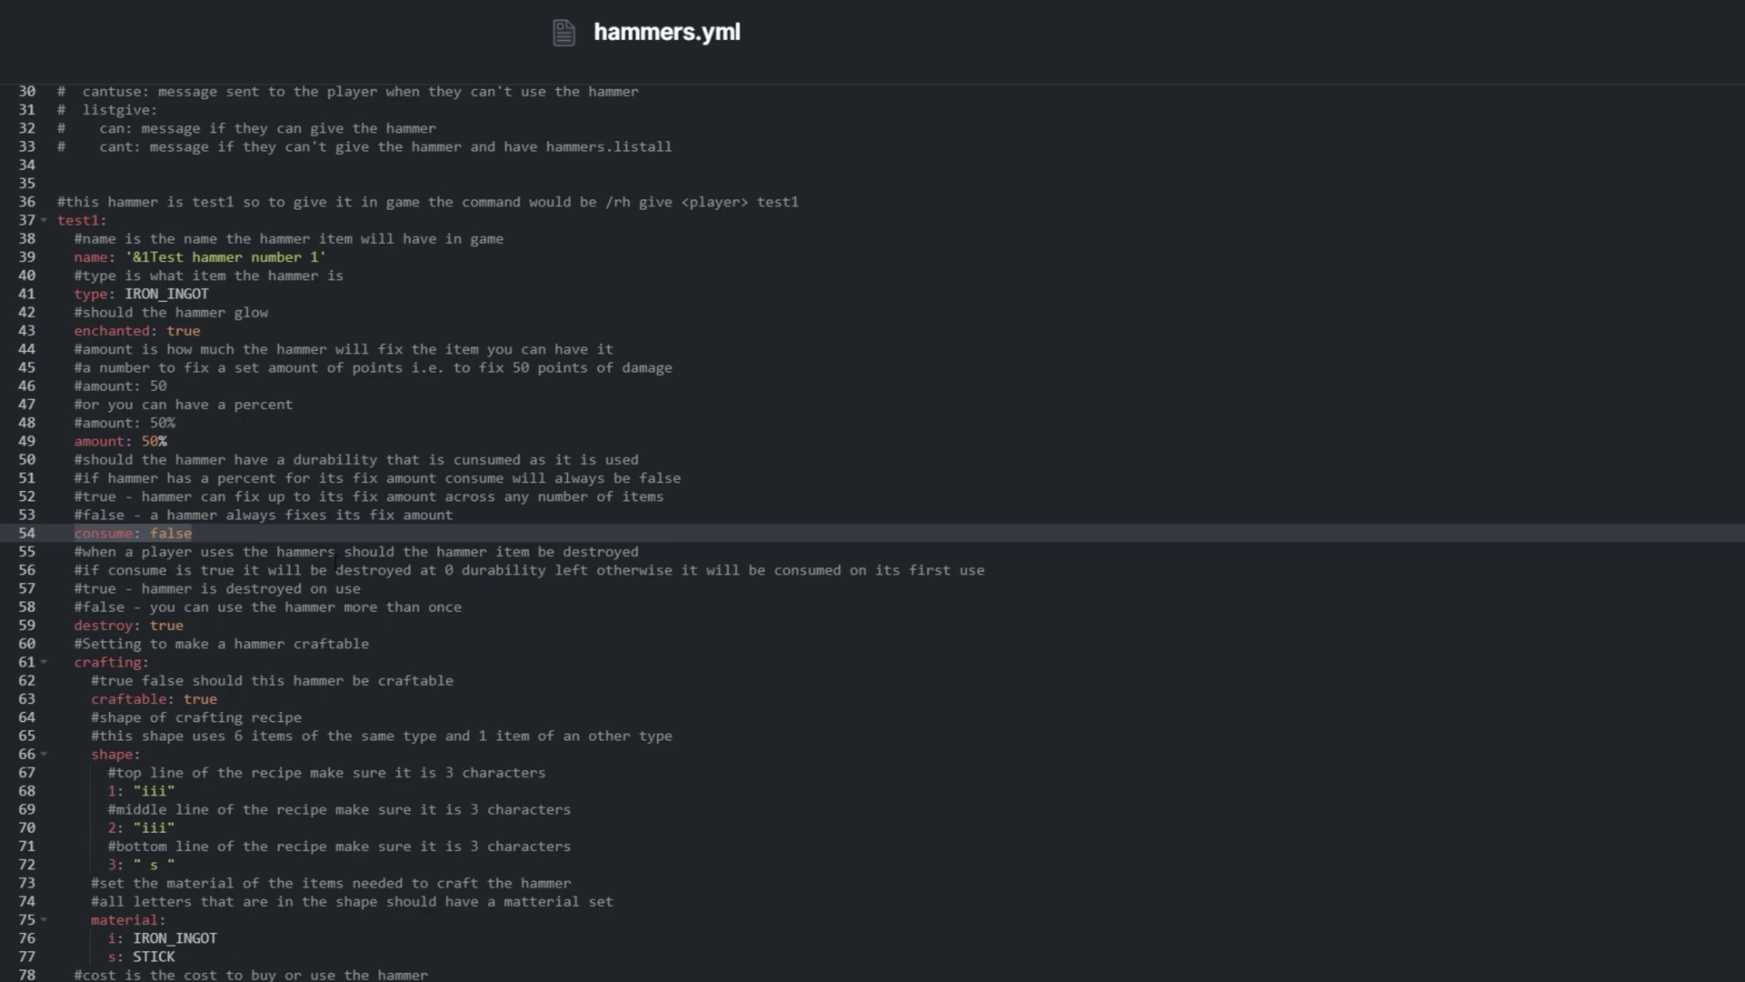
left_click(684, 498)
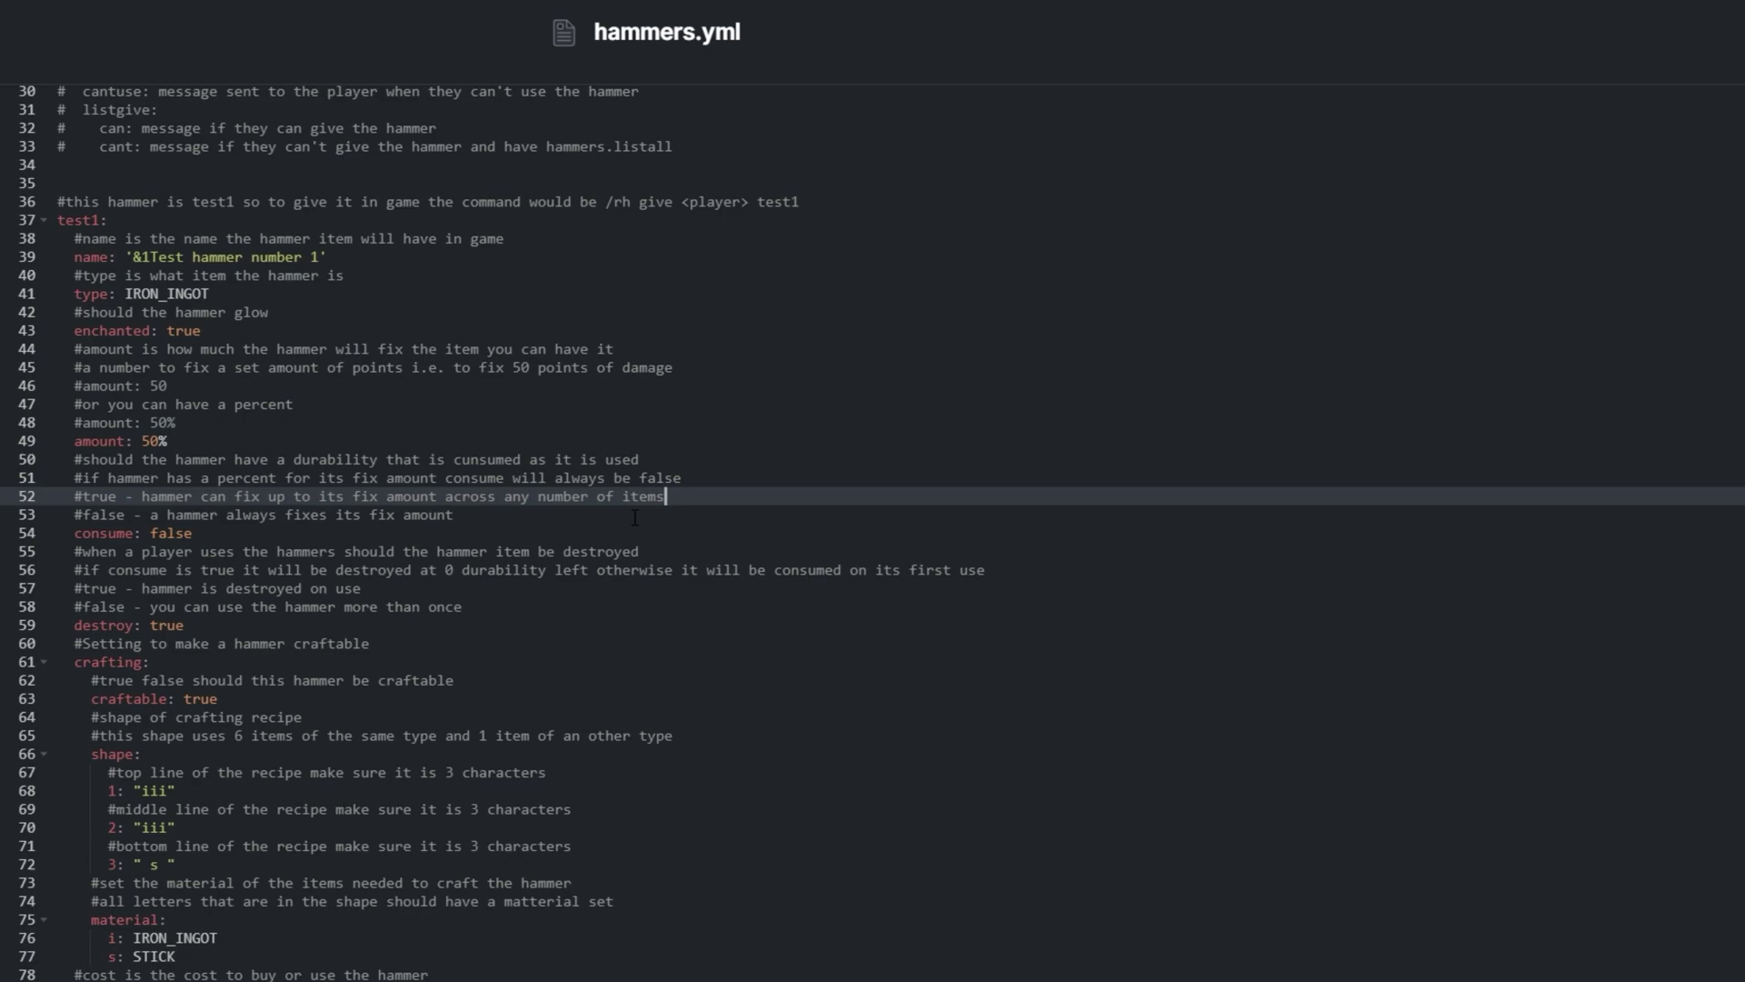
Step: Review the test1 crafting recipe rows with STICK, then the lore, use messages and list display
scroll(522, 555, "down", 4)
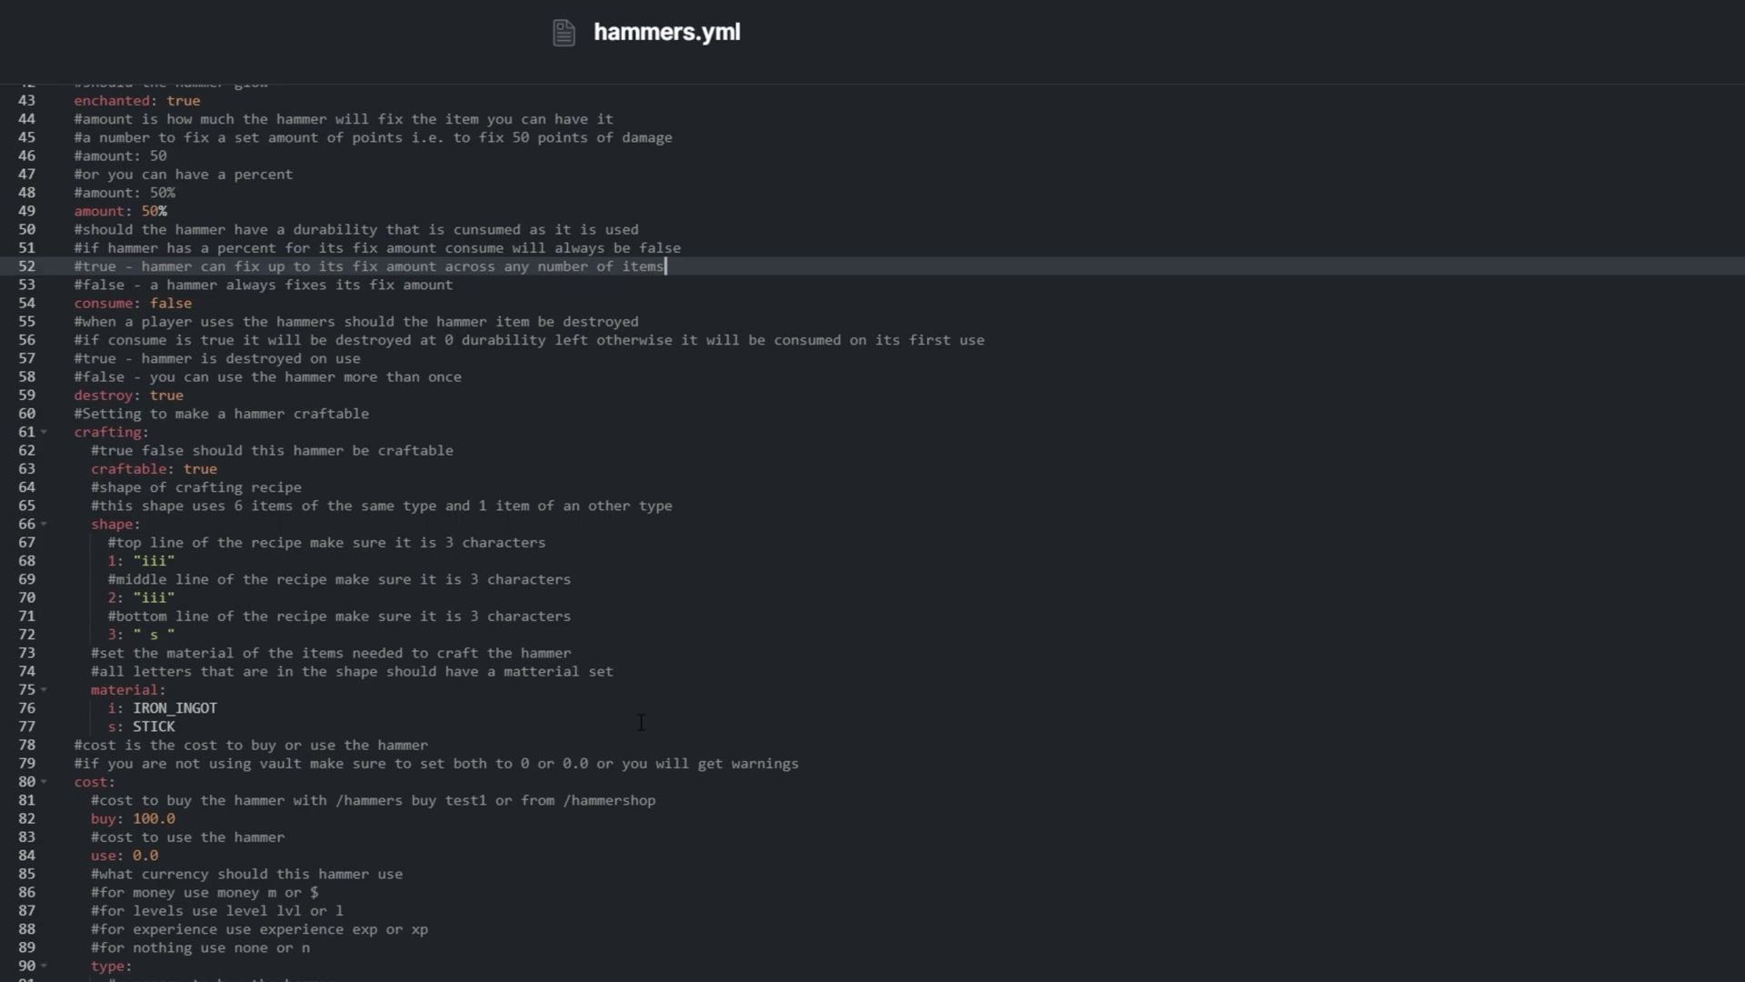
left_click_drag(642, 739, 57, 414)
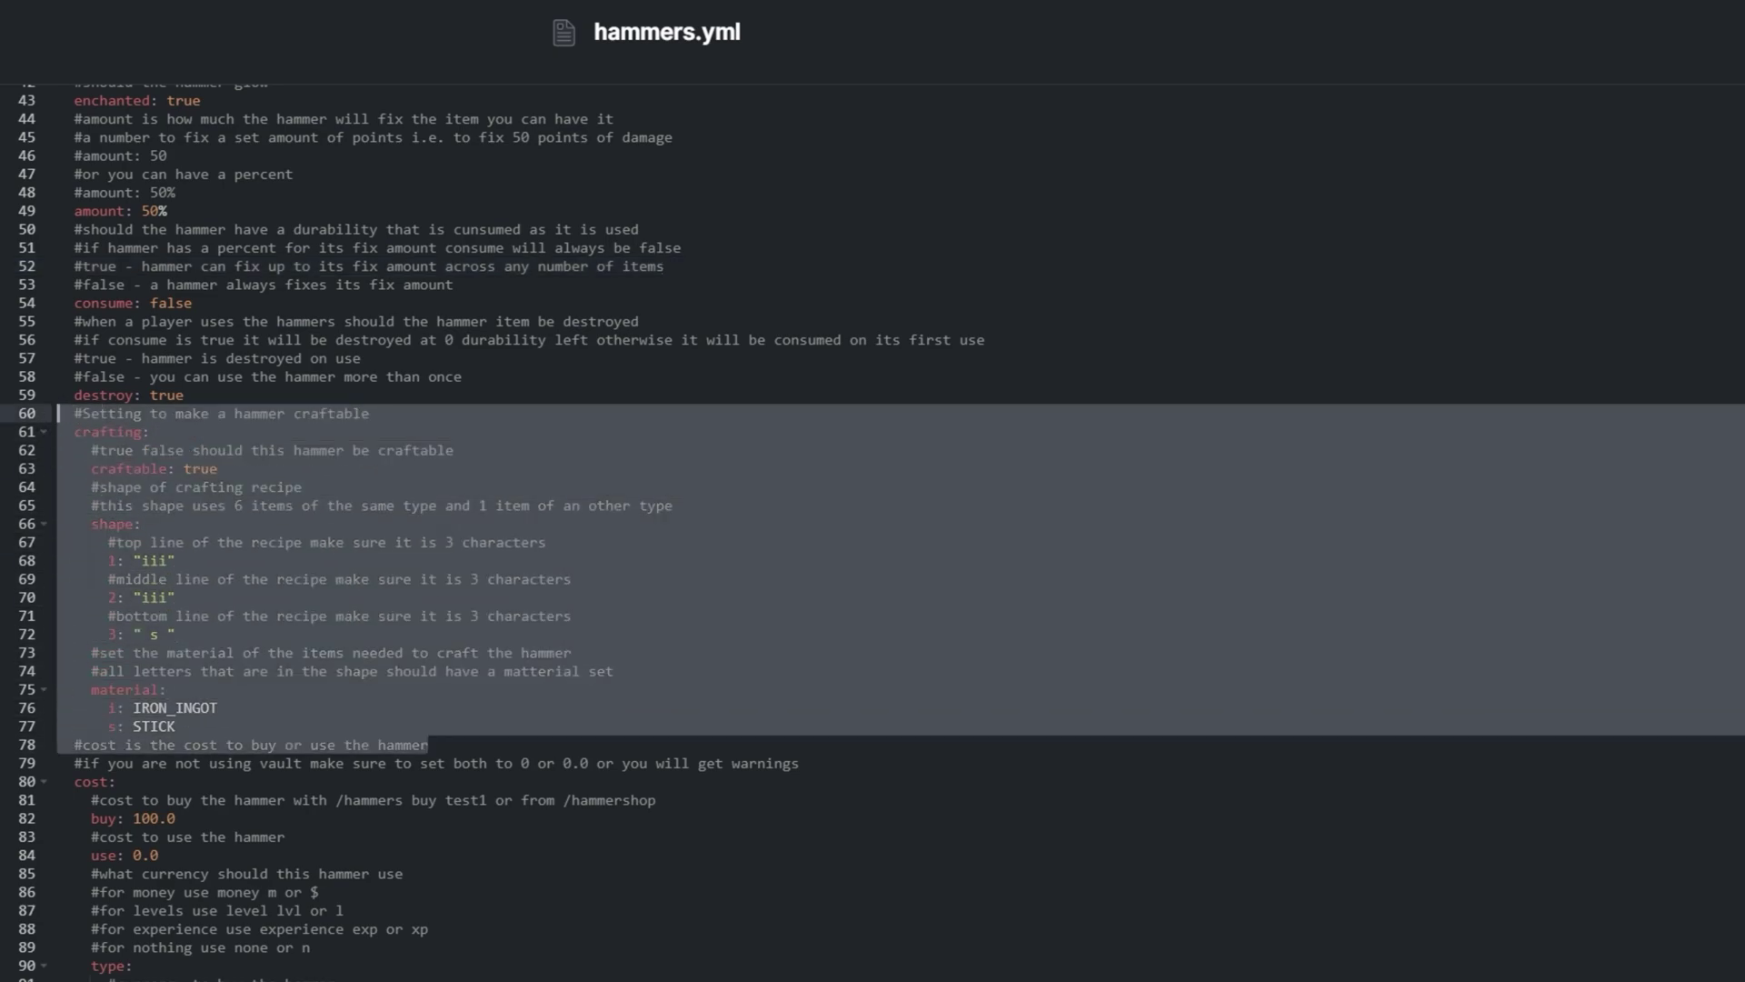
left_click(232, 544)
key("Down")
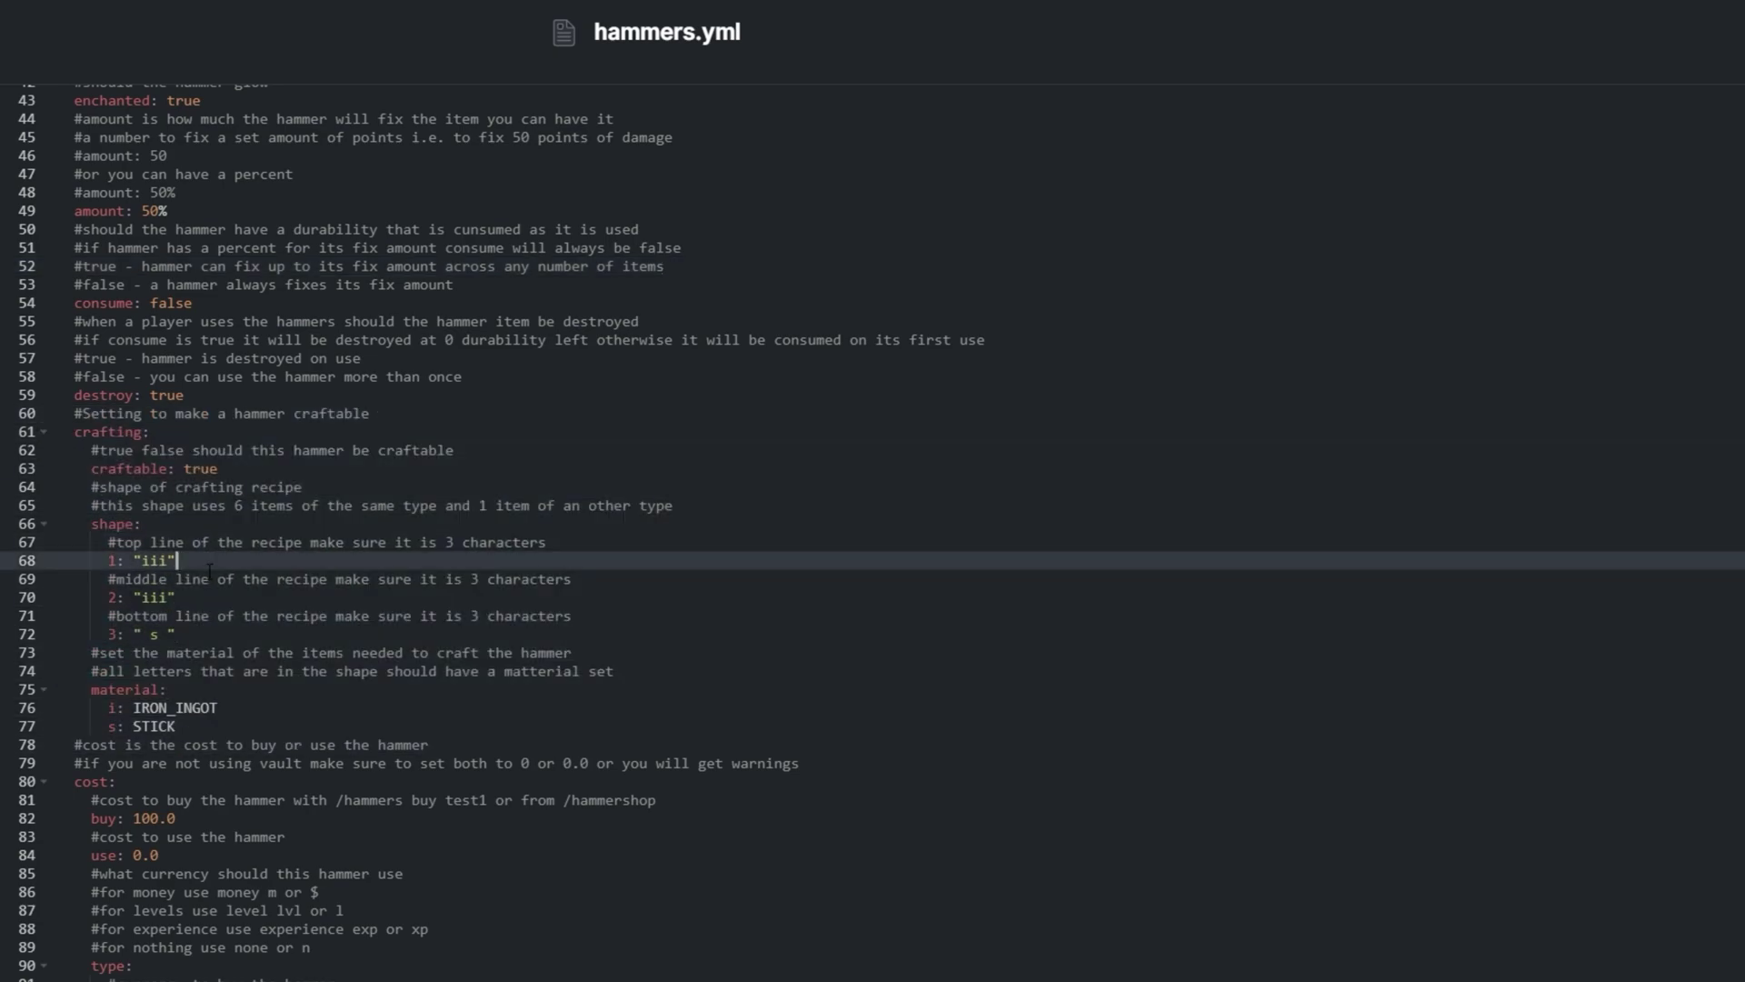
left_click(205, 595)
left_click(213, 629)
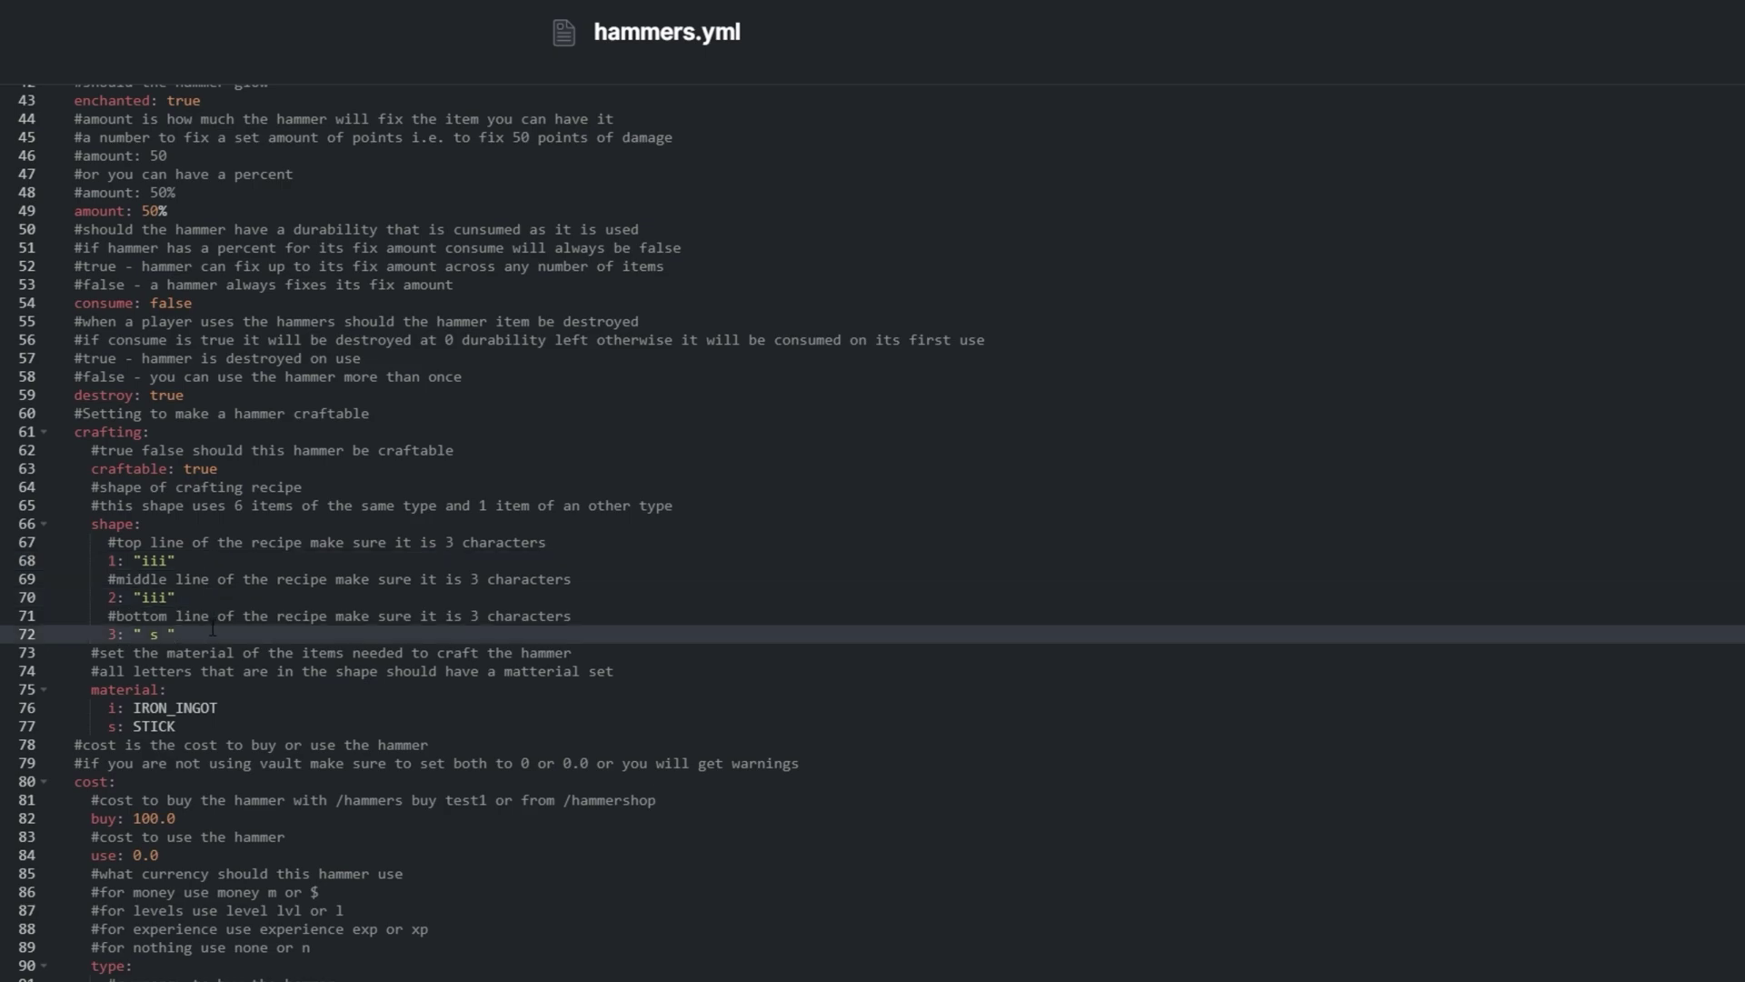
left_click(221, 723)
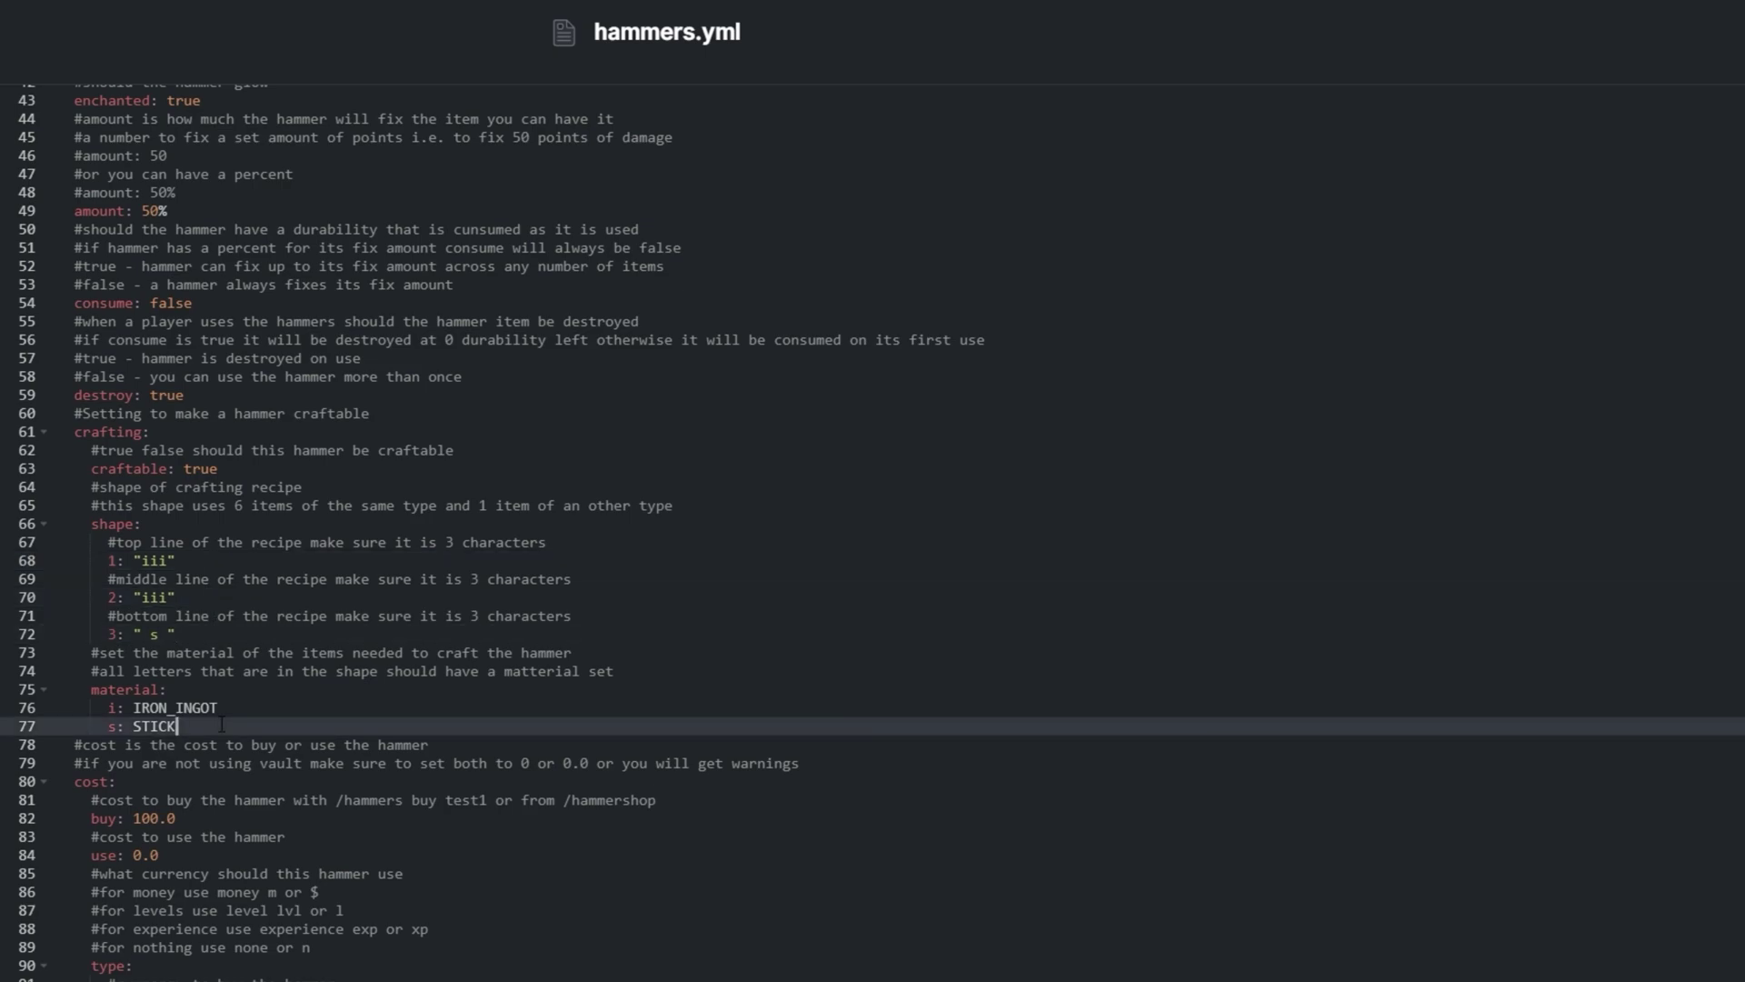
scroll(221, 725, "down", 14)
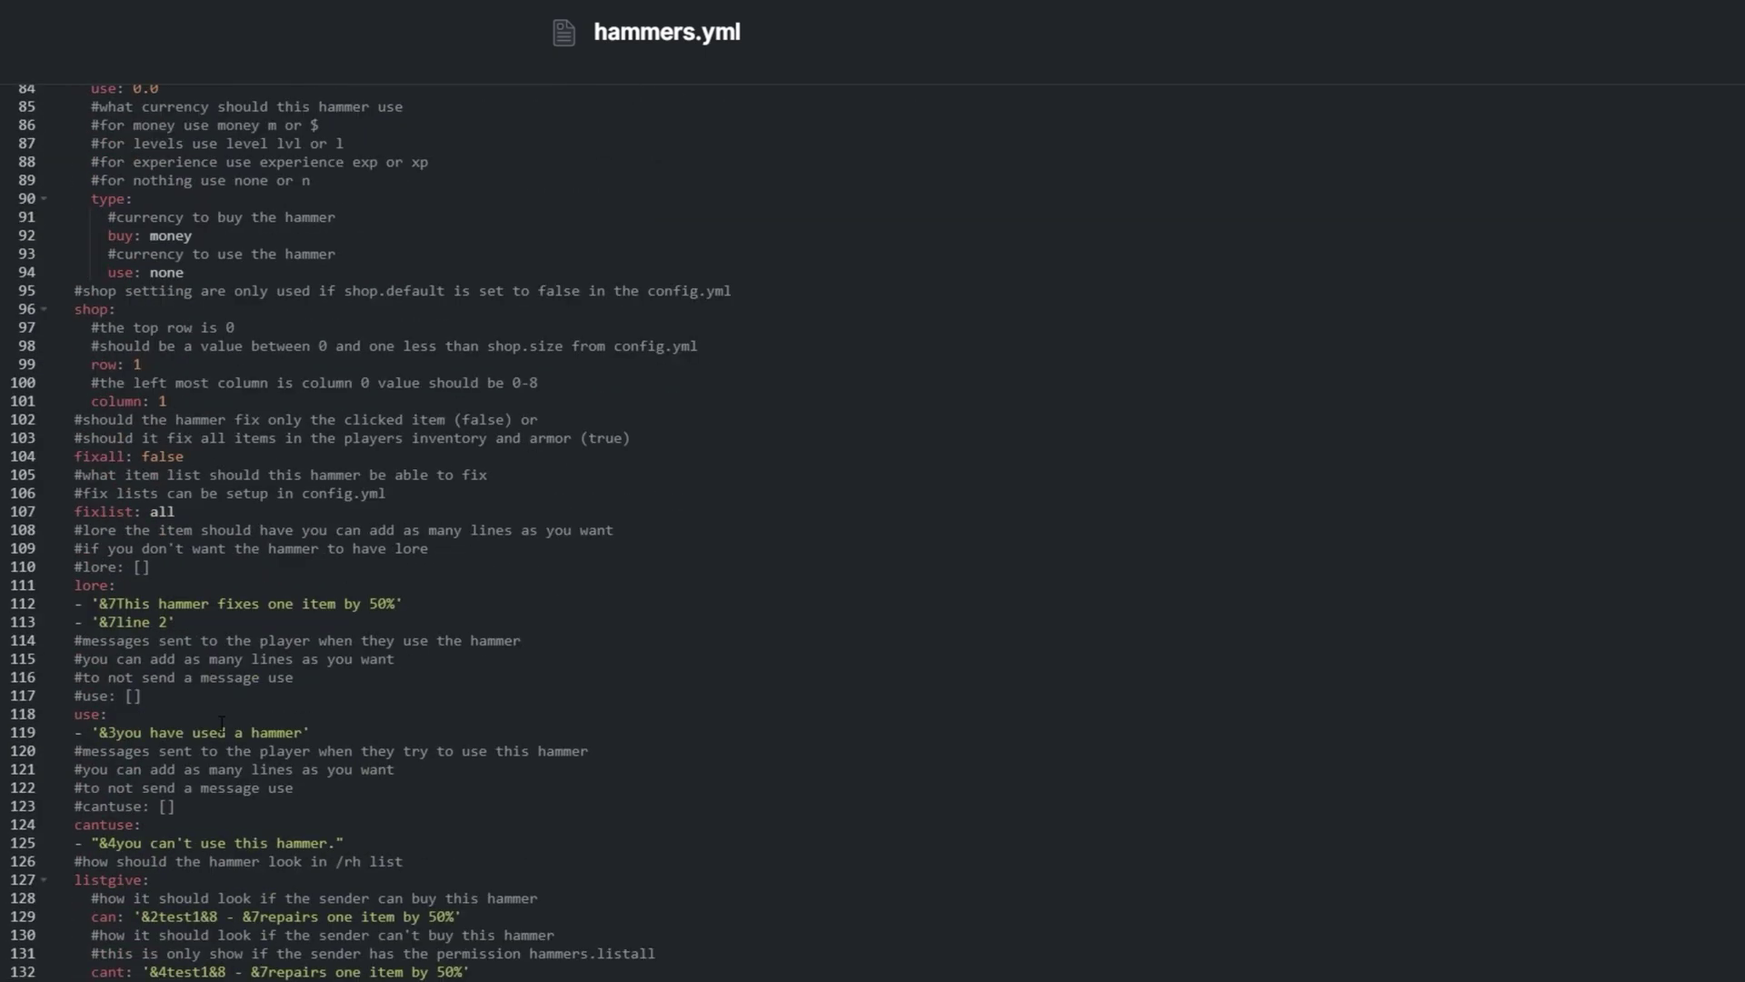
left_click_drag(218, 977, 58, 584)
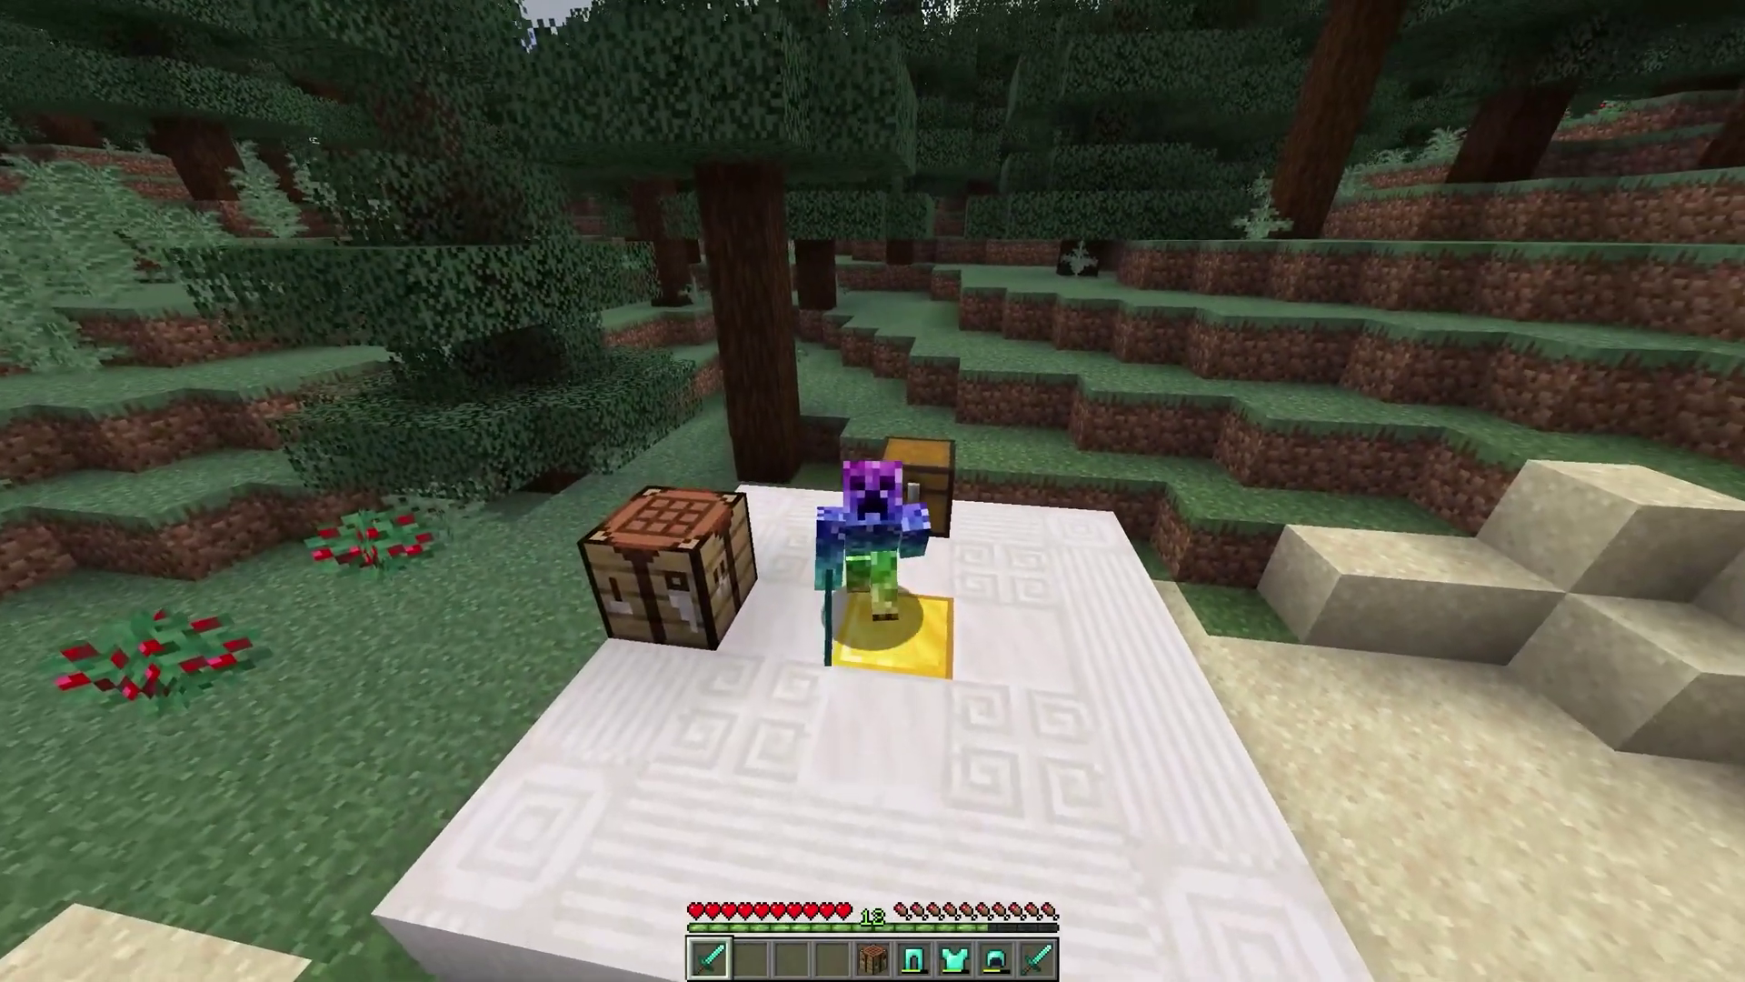